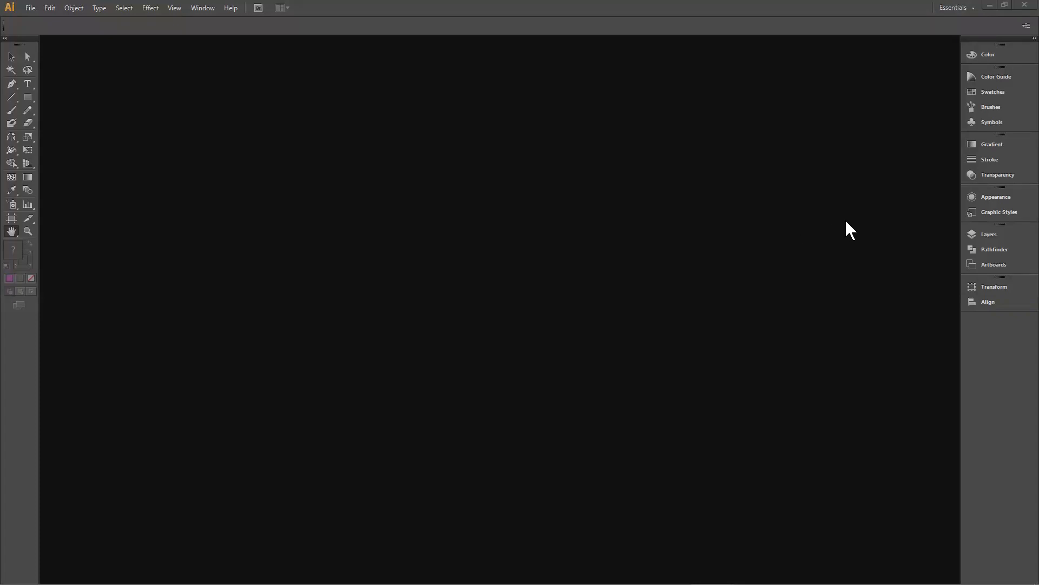
# Step: Create a new A4 landscape RGB document named "latihan 12", measured in centimetres
pyautogui.click(31, 9)
pyautogui.click(38, 24)
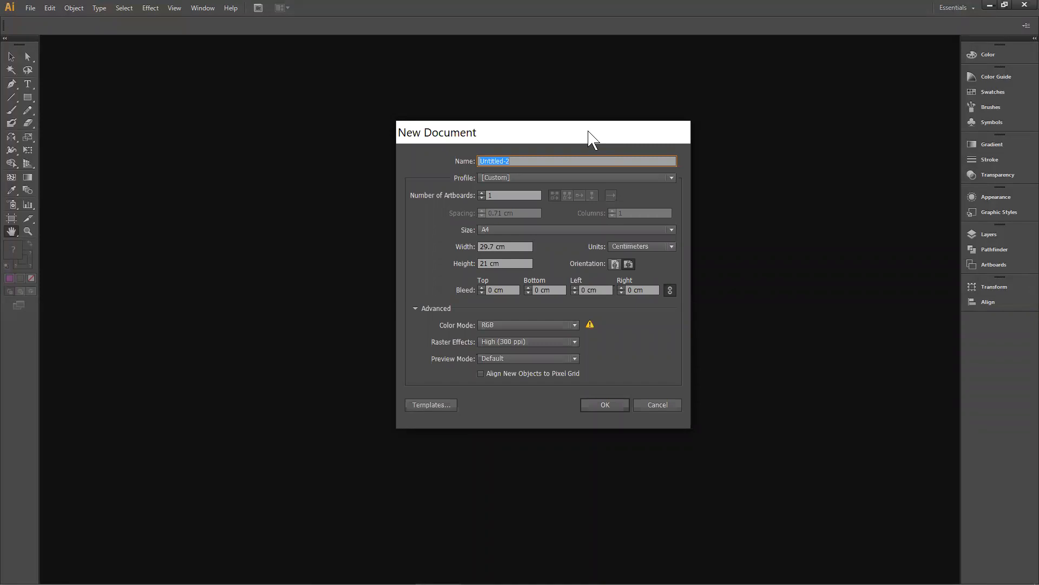
pyautogui.moveTo(588, 132); pyautogui.dragTo(592, 137)
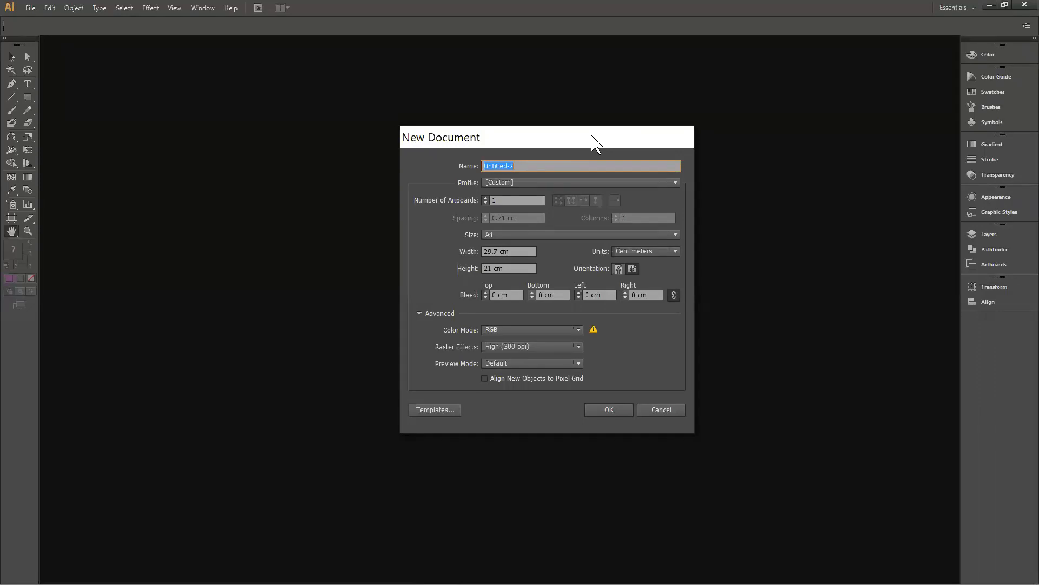
pyautogui.moveTo(596, 144); pyautogui.dragTo(562, 138)
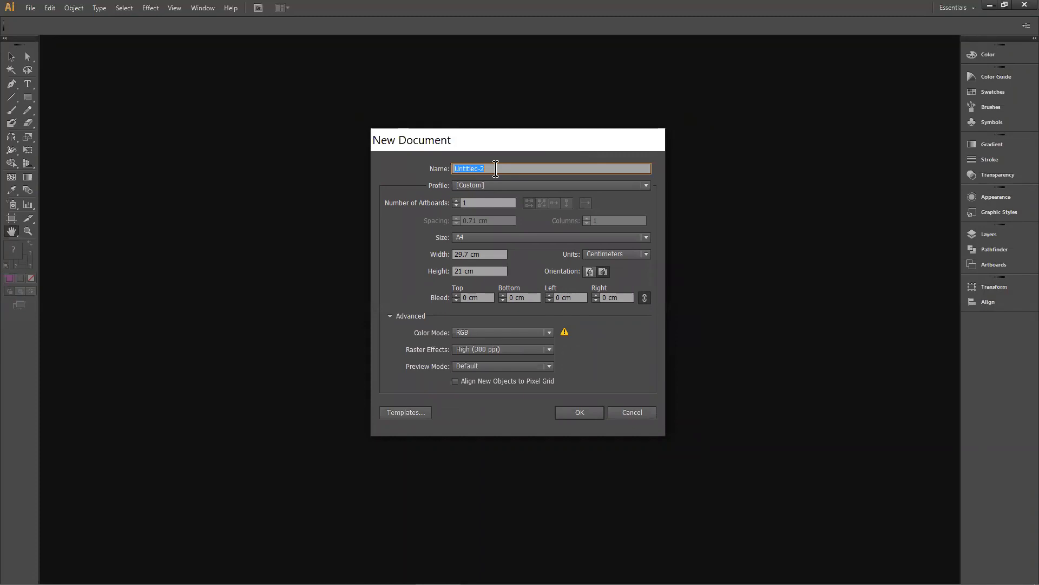
pyautogui.press('BackSpace')
pyautogui.write('latihan 12')
pyautogui.click(610, 253)
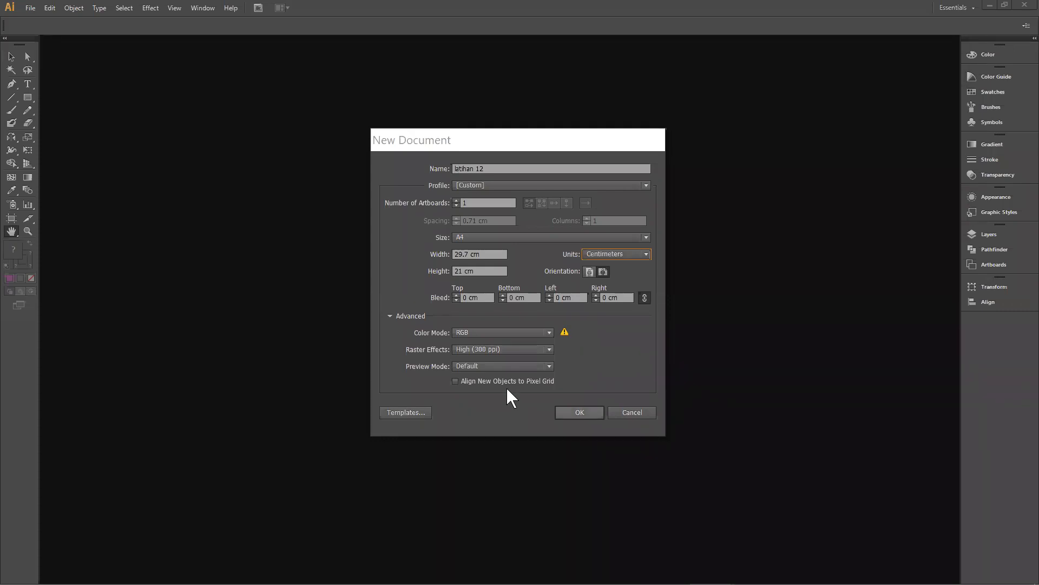
pyautogui.click(571, 412)
# Step: Draw a rectangle about 11.7 cm wide and 9 cm high in the left part of the artboard
pyautogui.press('ctrl')
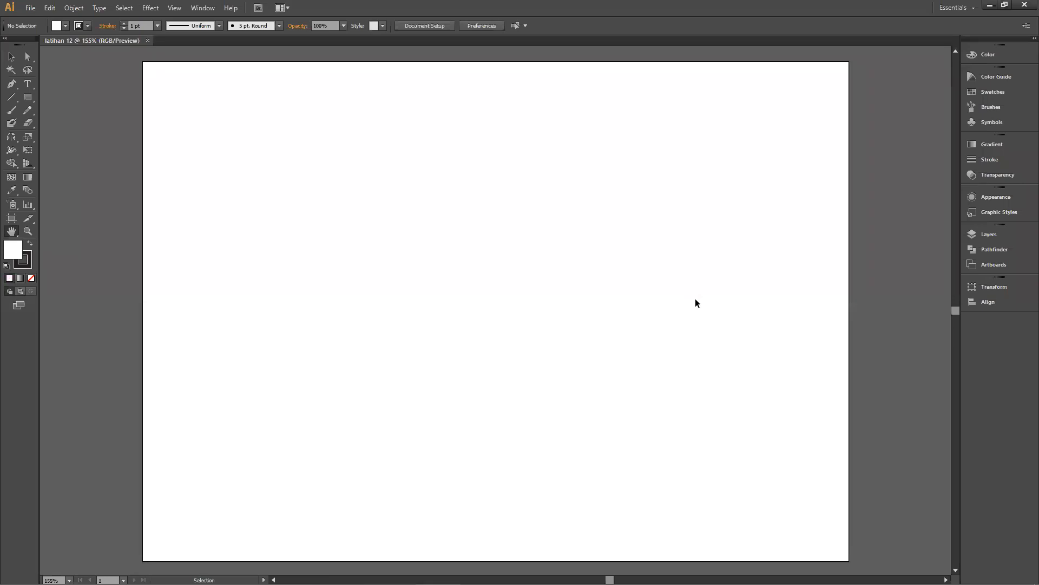
pyautogui.hotkey('ctrl', '=')
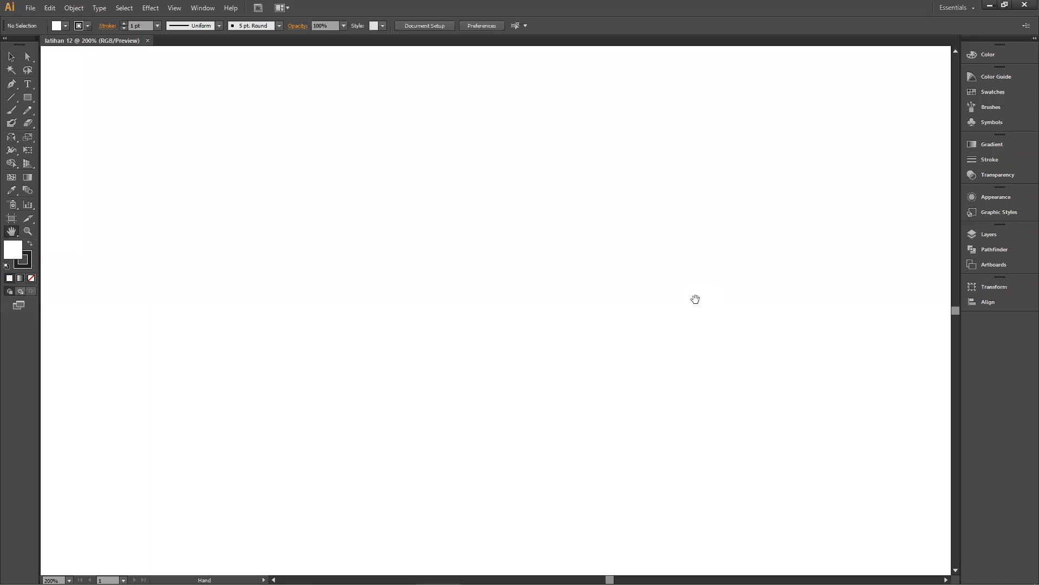
pyautogui.moveTo(677, 190); pyautogui.dragTo(676, 237)
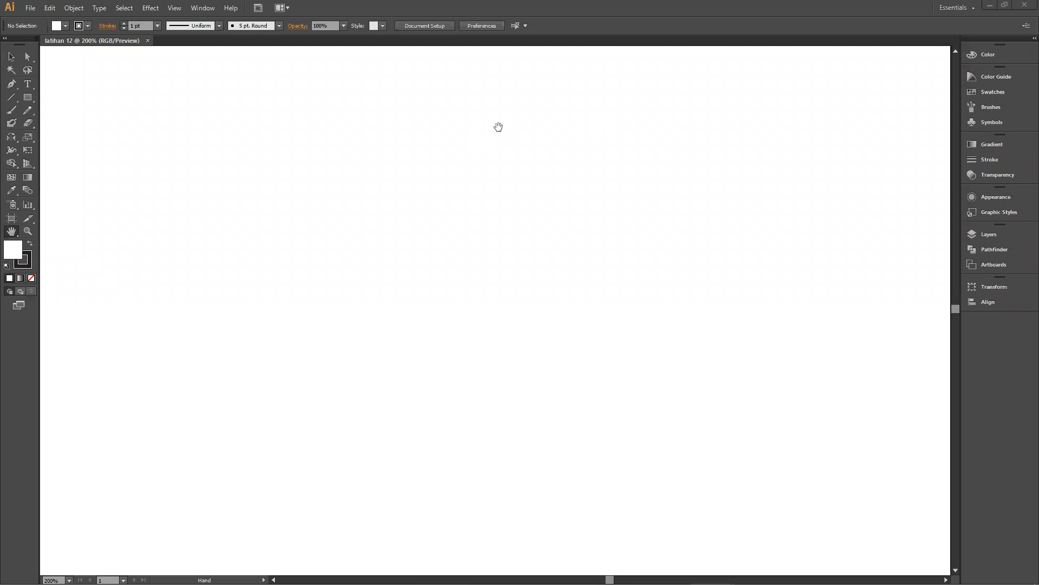
pyautogui.click(31, 101)
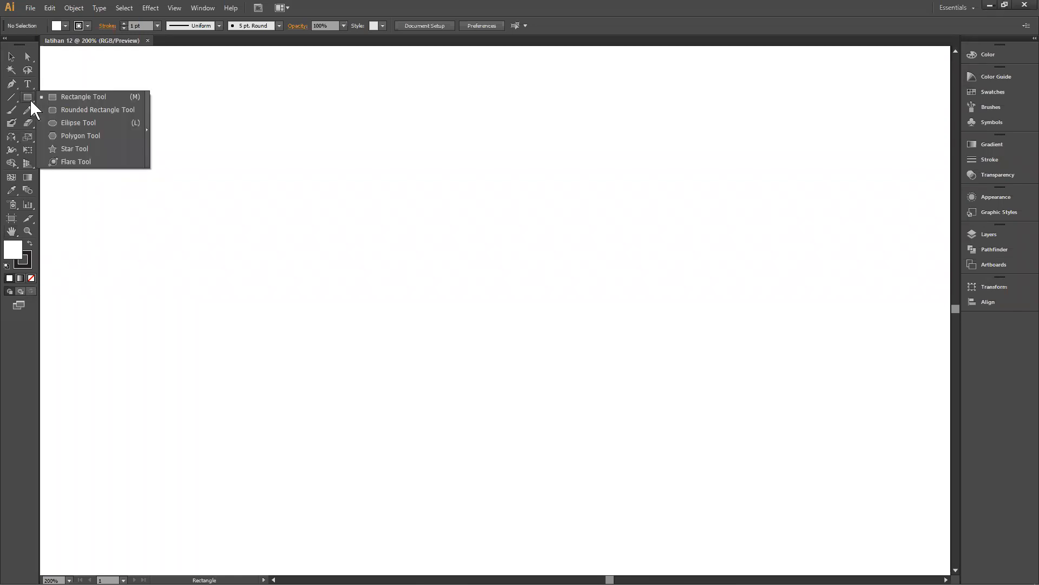
pyautogui.click(75, 97)
pyautogui.moveTo(128, 129); pyautogui.dragTo(486, 405)
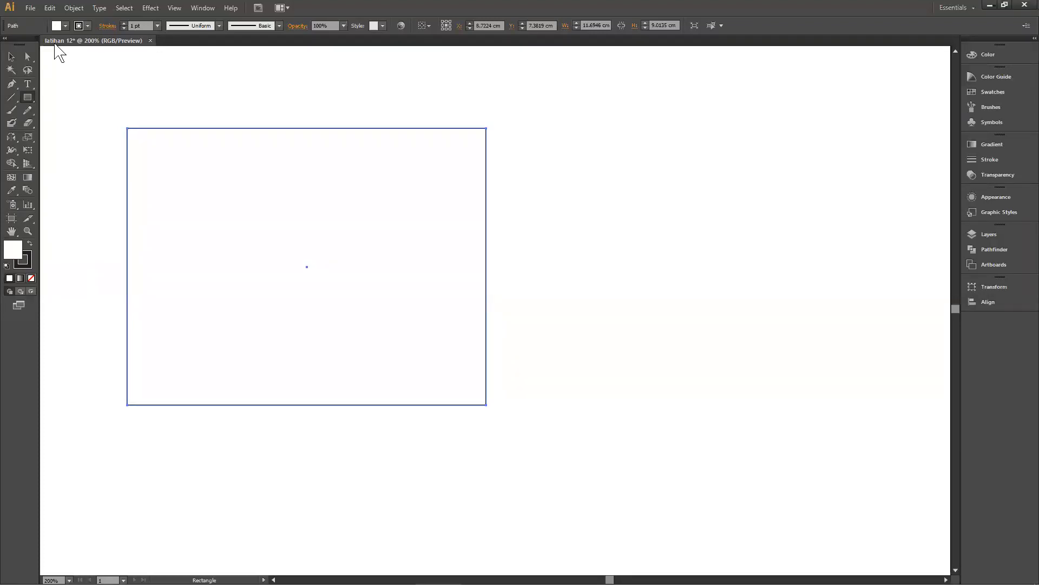
# Step: Fill the rectangle with the orange-yellow colour EAB02F and shift it slightly to the right
pyautogui.doubleClick(12, 258)
pyautogui.moveTo(670, 81); pyautogui.dragTo(629, 117)
pyautogui.moveTo(622, 178)
pyautogui.mouseDown()
pyautogui.moveTo(586, 137)
pyautogui.moveTo(605, 188)
pyautogui.mouseUp()
pyautogui.moveTo(679, 193); pyautogui.dragTo(677, 163)
pyautogui.moveTo(661, 203)
pyautogui.mouseDown()
pyautogui.moveTo(668, 261)
pyautogui.moveTo(674, 162)
pyautogui.moveTo(672, 266)
pyautogui.mouseUp()
pyautogui.moveTo(623, 184)
pyautogui.mouseDown()
pyautogui.moveTo(631, 178)
pyautogui.moveTo(615, 155)
pyautogui.moveTo(626, 155)
pyautogui.mouseUp()
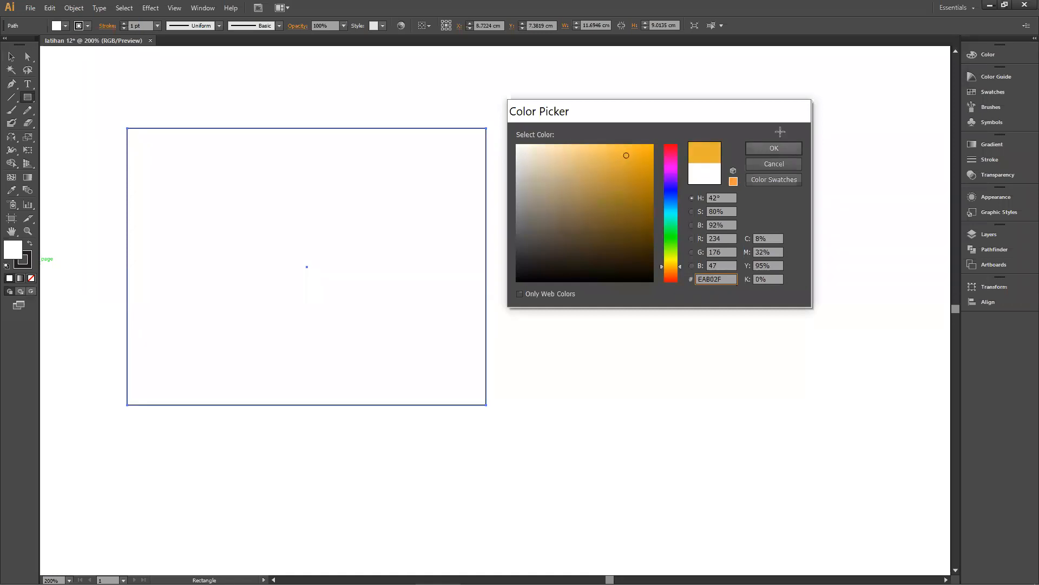
pyautogui.click(764, 152)
pyautogui.click(12, 56)
pyautogui.moveTo(239, 185); pyautogui.dragTo(267, 173)
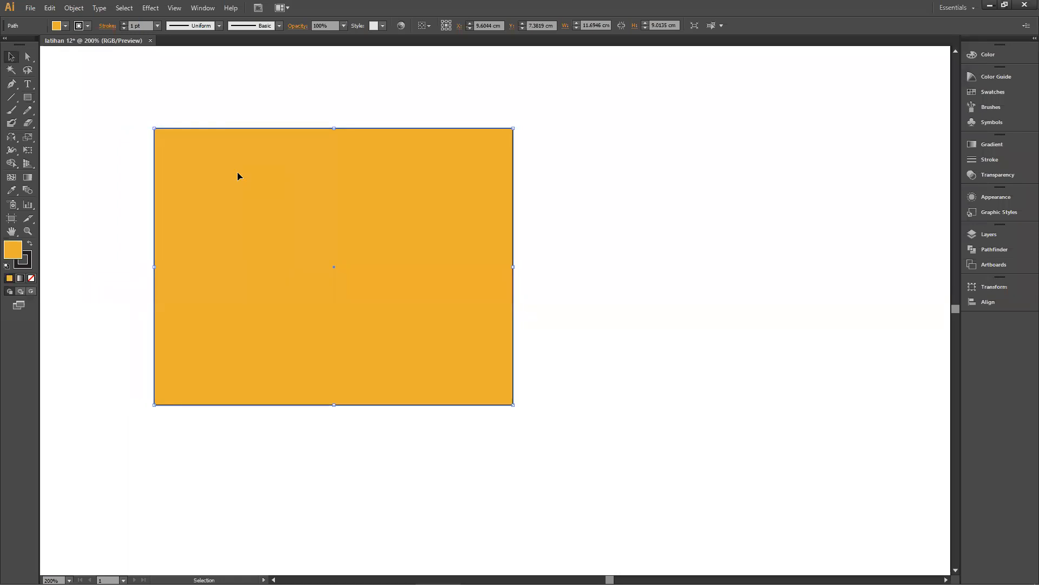
# Step: Try a range of thicker stroke weights on the rectangle's dark outline, going up and back down in 1 pt increments
pyautogui.click(27, 265)
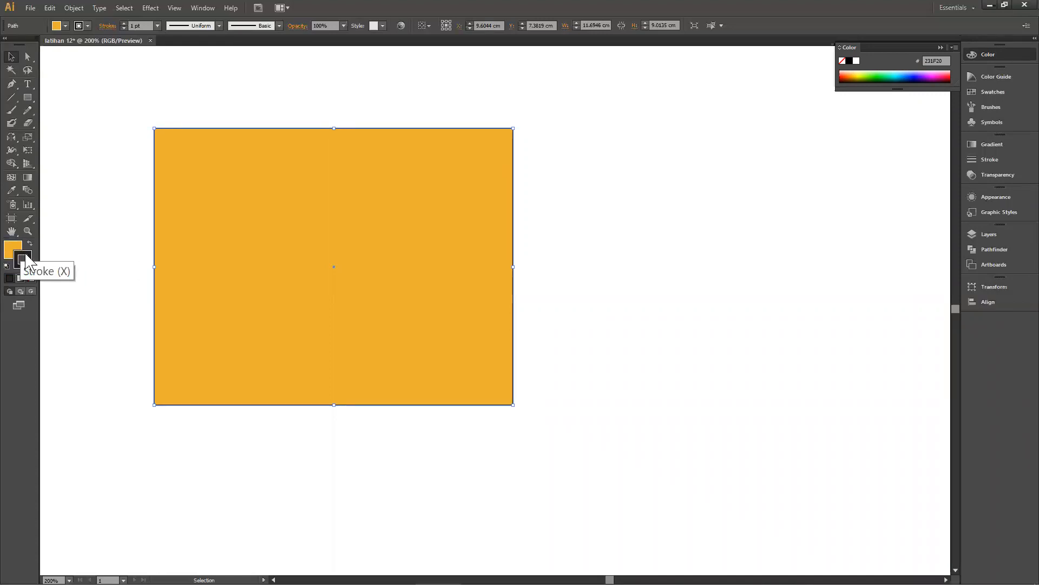
pyautogui.click(123, 23)
pyautogui.click(123, 23)
pyautogui.click(123, 23)
pyautogui.click(123, 23)
pyautogui.click(124, 24)
pyautogui.click(123, 23)
pyautogui.click(124, 23)
pyautogui.click(123, 23)
pyautogui.click(123, 23)
pyautogui.click(123, 24)
pyautogui.click(124, 24)
pyautogui.click(123, 28)
pyautogui.click(123, 28)
pyautogui.click(122, 28)
pyautogui.click(122, 28)
pyautogui.click(123, 28)
pyautogui.click(123, 29)
pyautogui.click(123, 28)
pyautogui.click(123, 29)
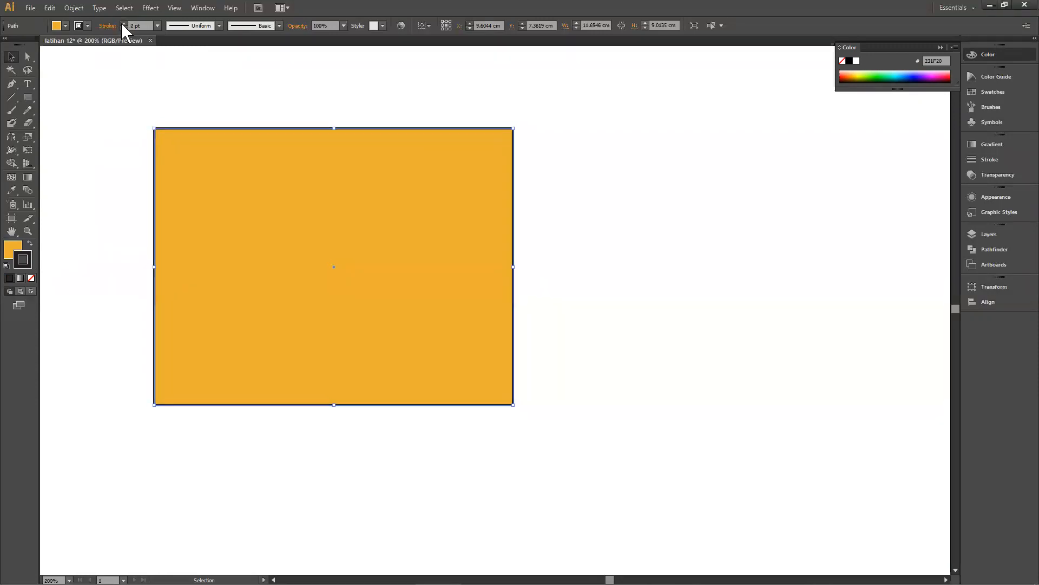
# Step: Try several variable width profiles, including Width Profile 5, on the rectangle's stroke at 16 pt and return it to Uniform
pyautogui.click(199, 27)
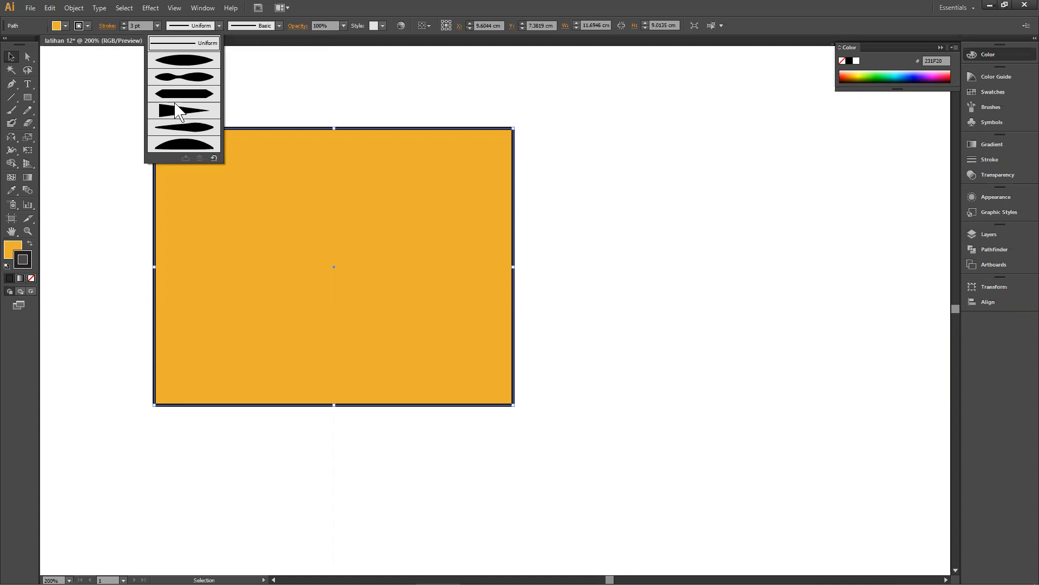
pyautogui.click(190, 59)
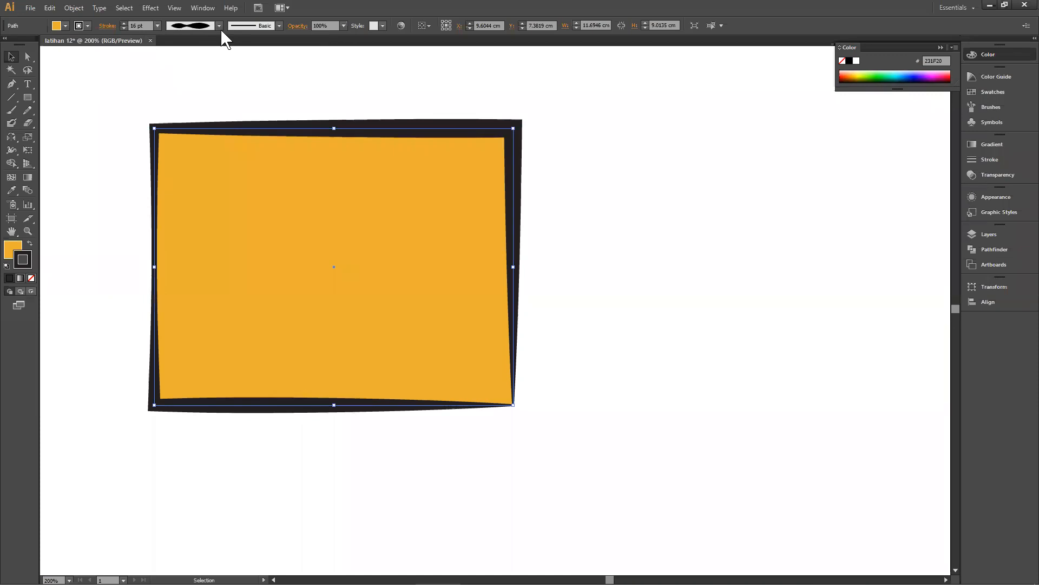
pyautogui.click(220, 26)
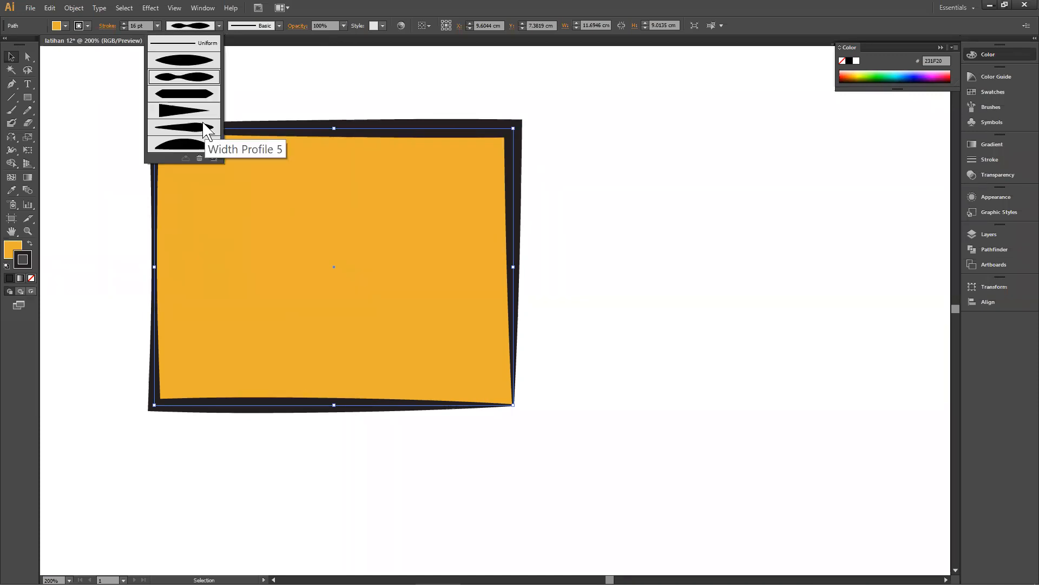
pyautogui.click(205, 129)
pyautogui.click(215, 29)
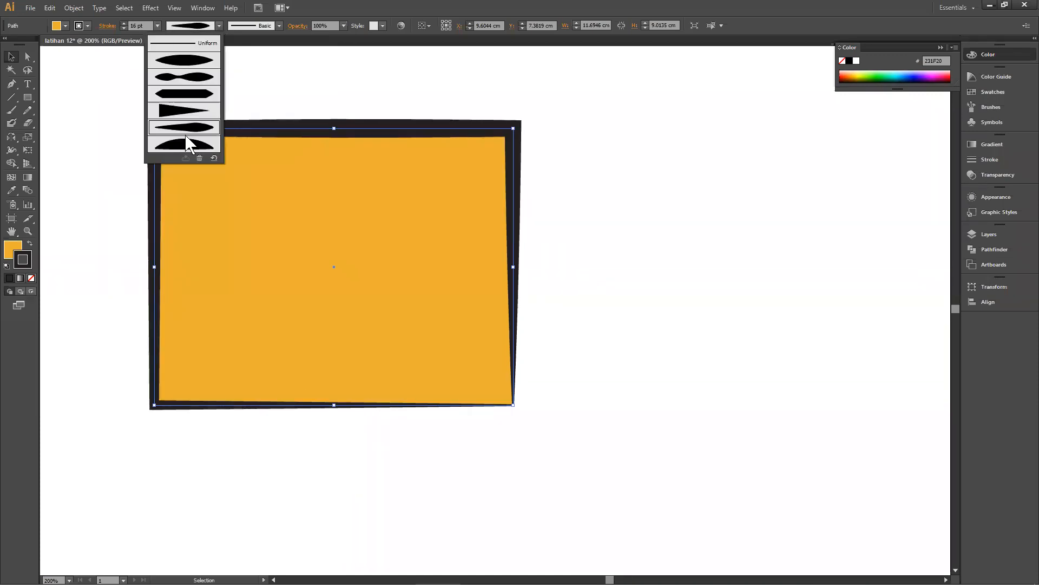
pyautogui.click(183, 141)
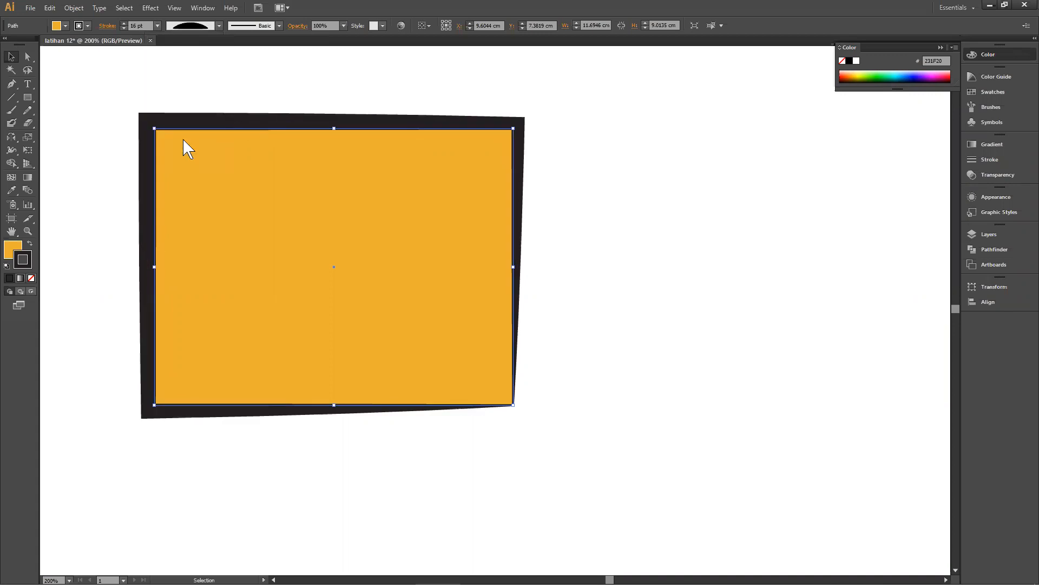
pyautogui.click(199, 29)
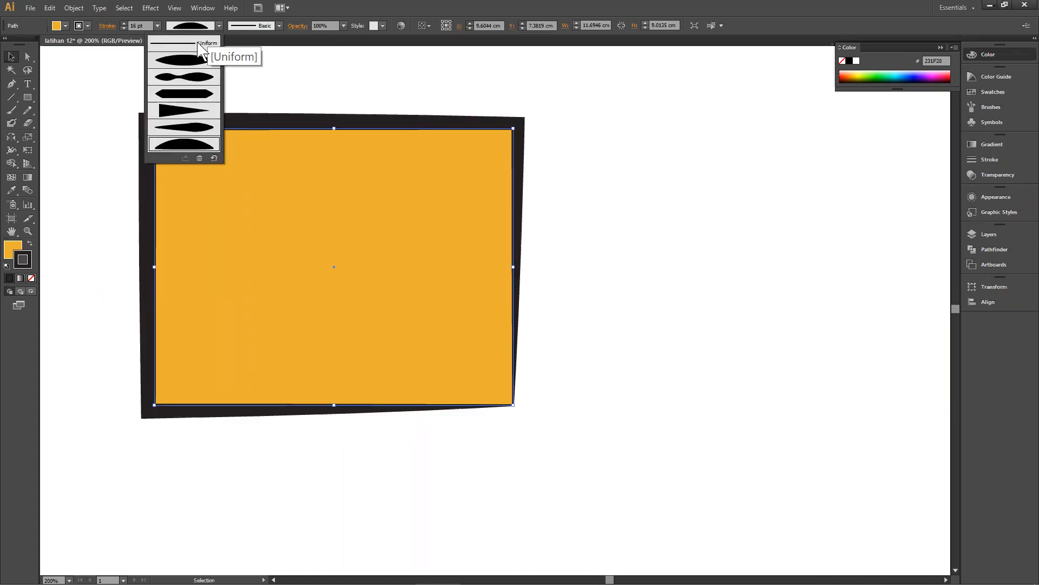
pyautogui.click(201, 44)
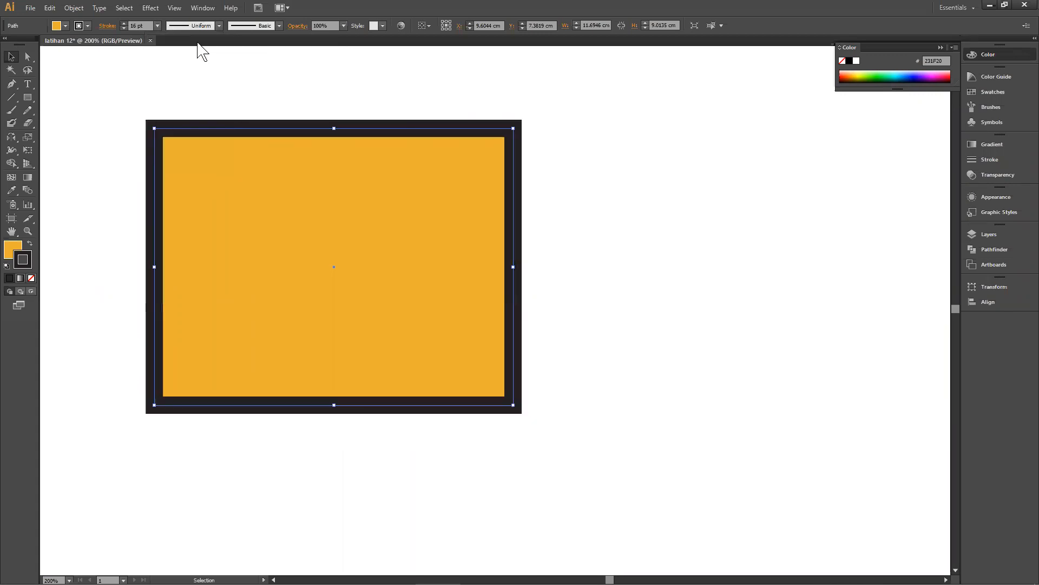
# Step: Try the orange ribbon, 6.00 bristle and dashed scissors brushes on the rectangle's stroke, and reset it to Basic
pyautogui.click(268, 27)
pyautogui.scroll(-2, 248, 74)
pyautogui.click(246, 60)
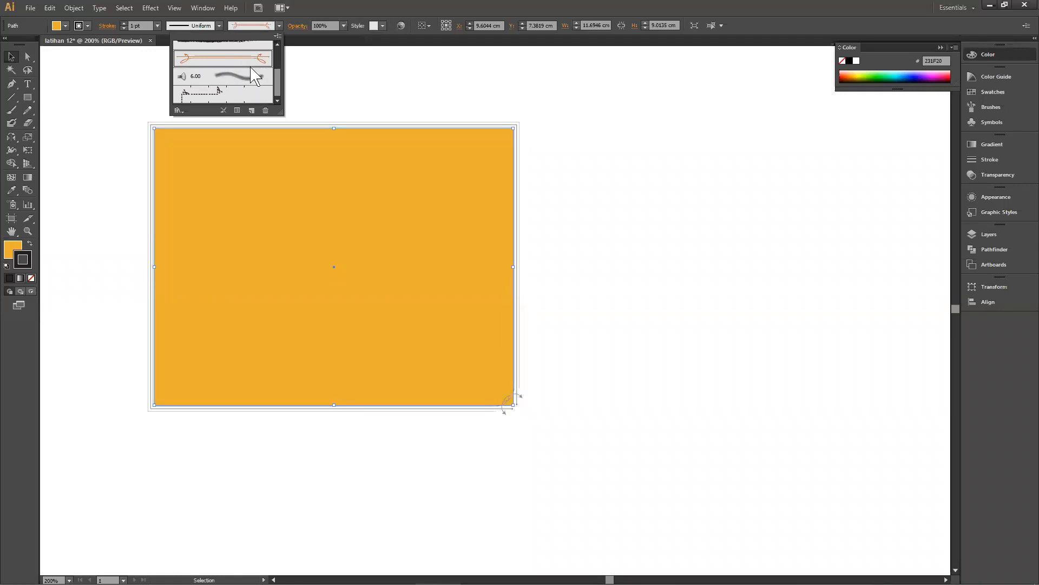
pyautogui.click(232, 80)
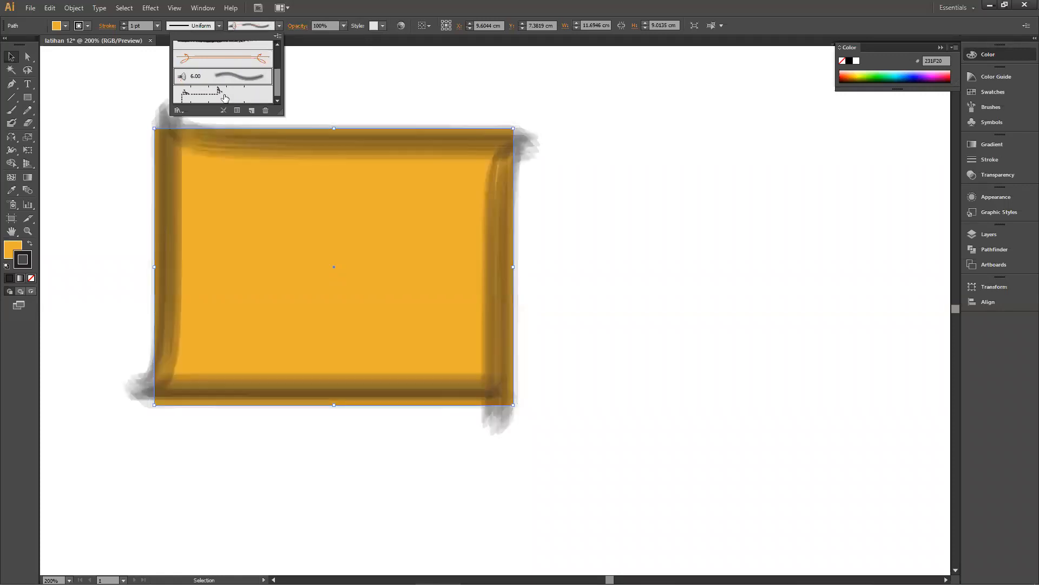
pyautogui.click(225, 97)
pyautogui.scroll(3, 225, 96)
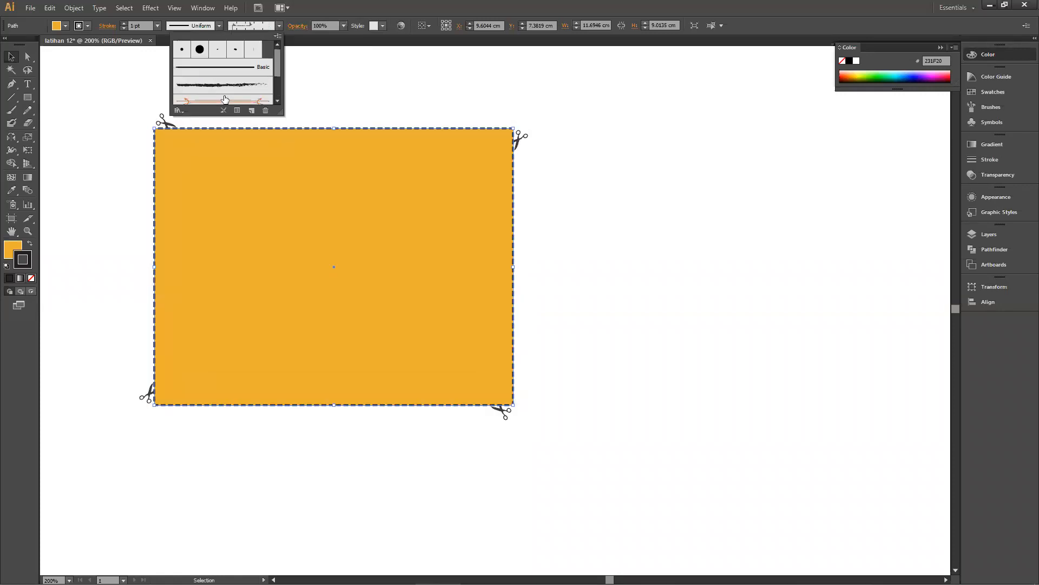
pyautogui.click(238, 66)
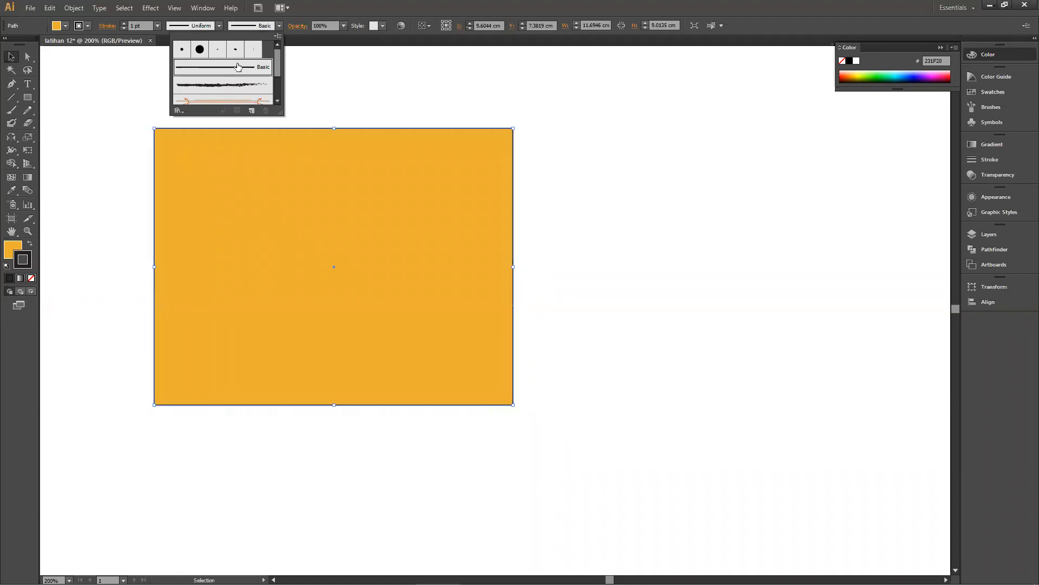
# Step: Preview the 6.00 bristle and ribbon brushes once more on the outline, and restore the Basic brush
pyautogui.scroll(-3, 233, 76)
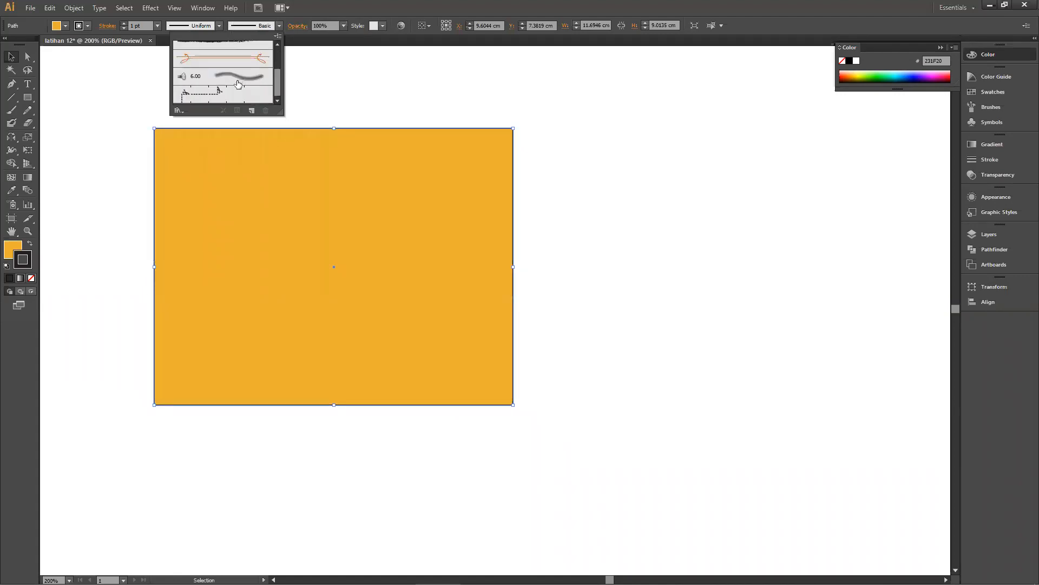
pyautogui.click(243, 76)
pyautogui.click(247, 62)
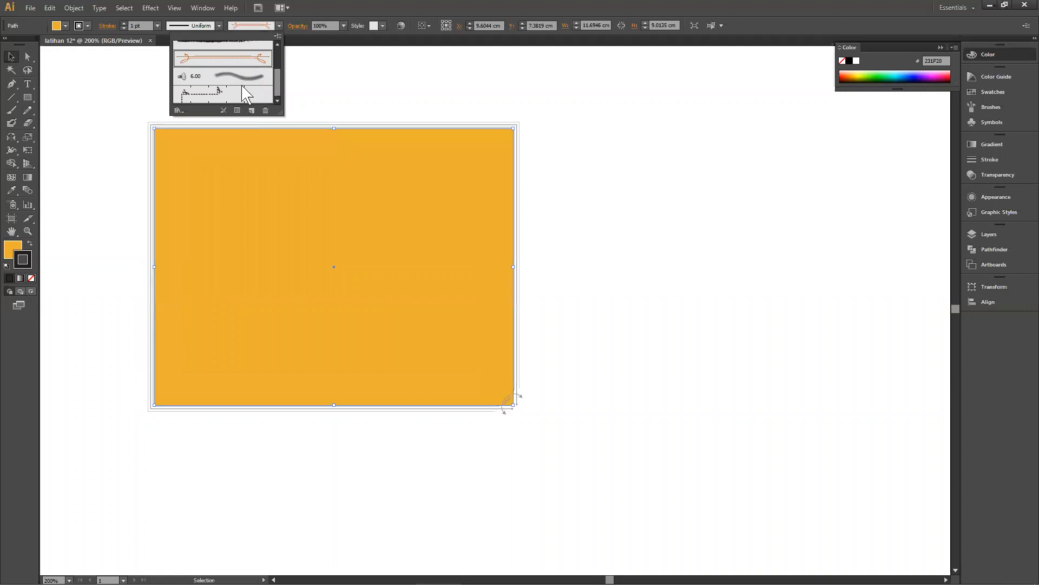
pyautogui.scroll(3, 247, 95)
pyautogui.click(243, 67)
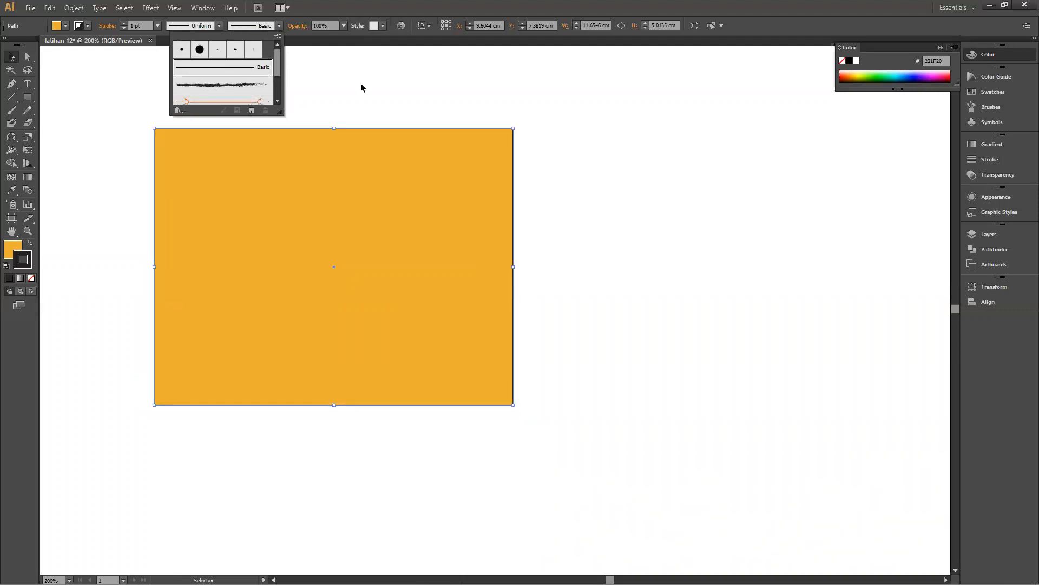
# Step: Set the rectangle's stroke weight to 8 pt and move the rectangle toward the upper-left area of the artboard
pyautogui.click(244, 151)
pyautogui.moveTo(233, 182)
pyautogui.mouseDown()
pyautogui.moveTo(225, 193)
pyautogui.moveTo(218, 176)
pyautogui.mouseUp()
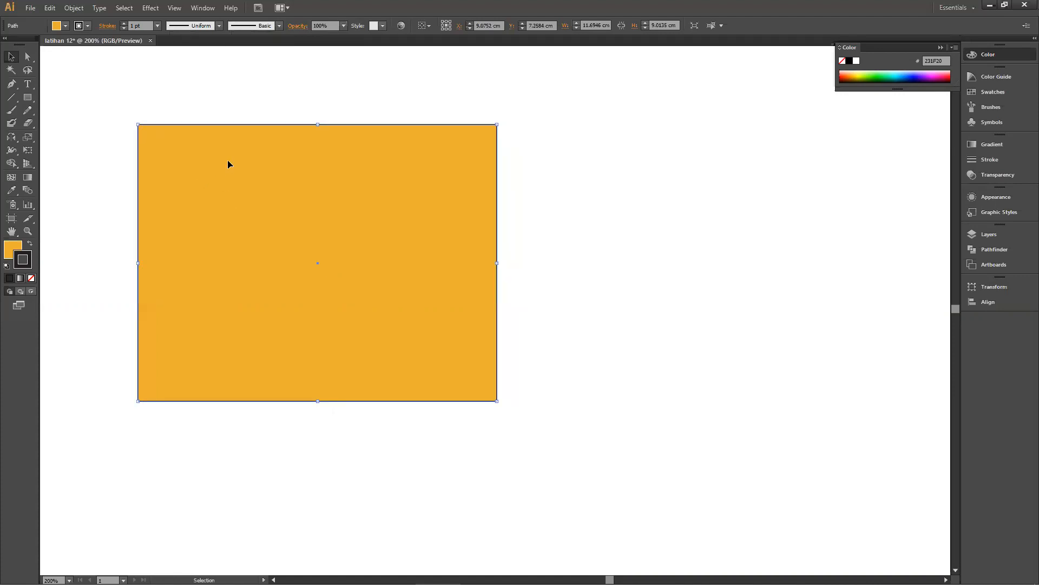
pyautogui.click(122, 23)
pyautogui.click(122, 23)
pyautogui.click(122, 23)
pyautogui.click(122, 23)
pyautogui.click(123, 24)
pyautogui.click(122, 23)
pyautogui.click(123, 24)
pyautogui.click(65, 300)
pyautogui.moveTo(288, 241)
pyautogui.mouseDown()
pyautogui.moveTo(287, 253)
pyautogui.moveTo(282, 245)
pyautogui.mouseUp()
pyautogui.moveTo(283, 245); pyautogui.dragTo(242, 201)
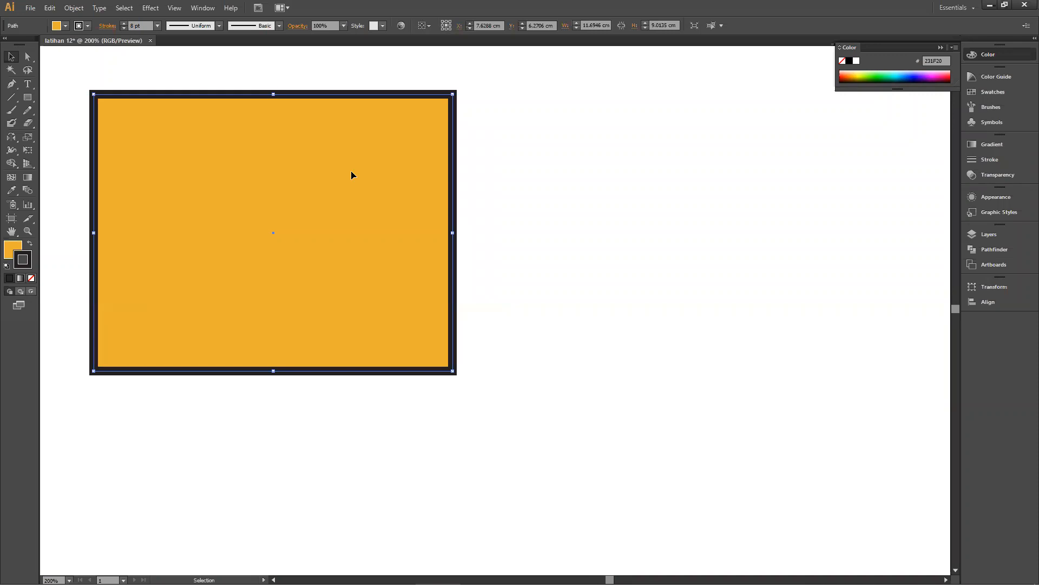
# Step: Try removing the stroke with the yellow rectangle still selected, and undo the removal
pyautogui.press('space')
pyautogui.moveTo(713, 188); pyautogui.dragTo(558, 234)
pyautogui.moveTo(423, 209); pyautogui.dragTo(395, 210)
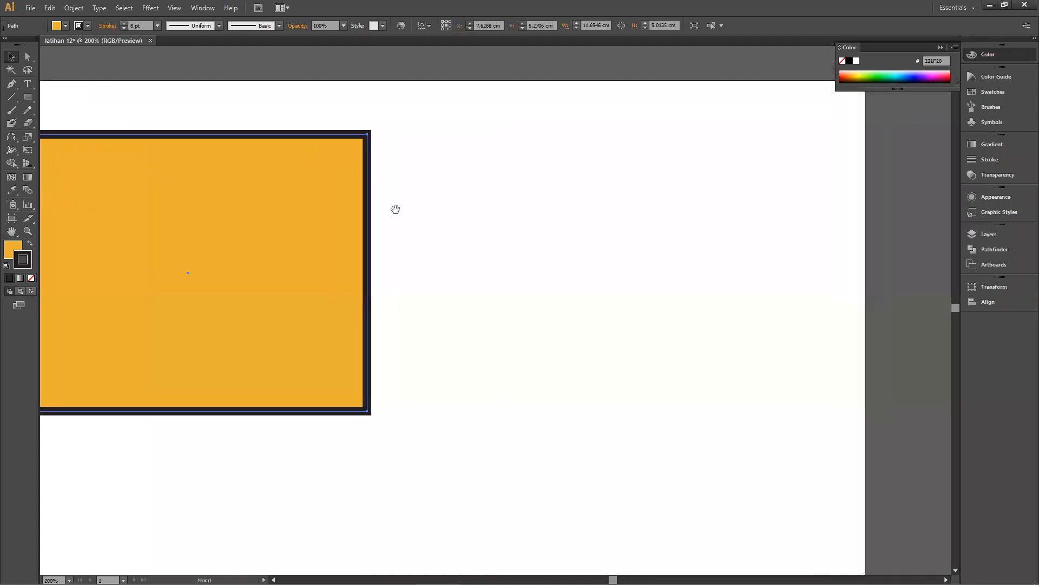
pyautogui.press('p')
pyautogui.moveTo(28, 98); pyautogui.dragTo(54, 95)
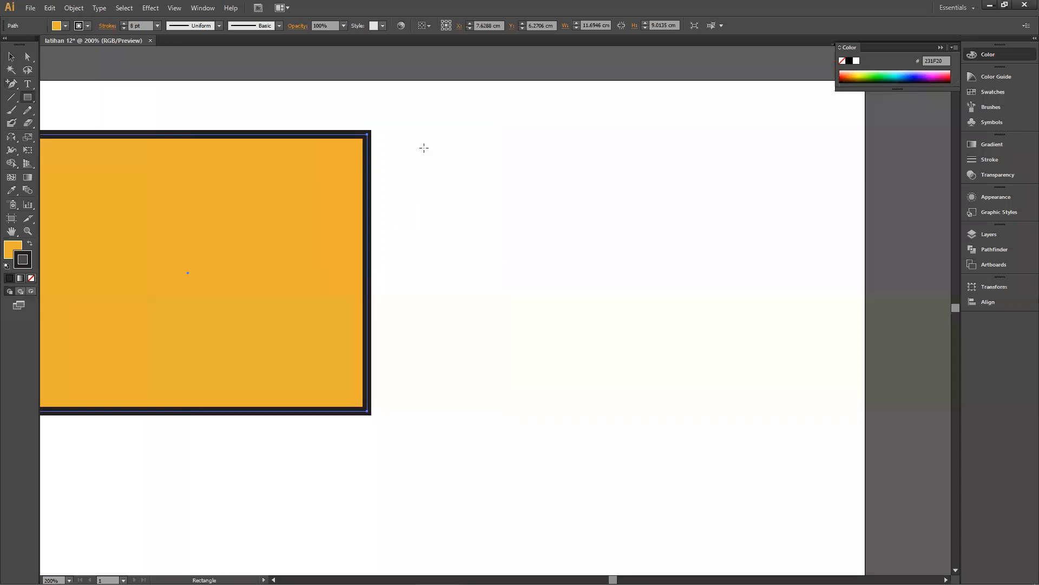
pyautogui.click(32, 279)
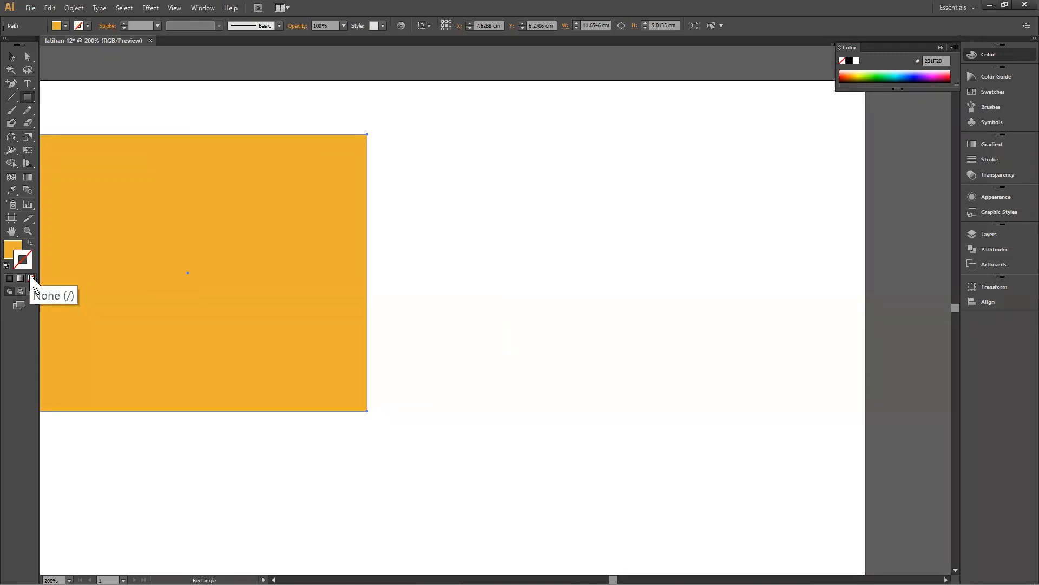
pyautogui.hotkey('ctrl', 'z')
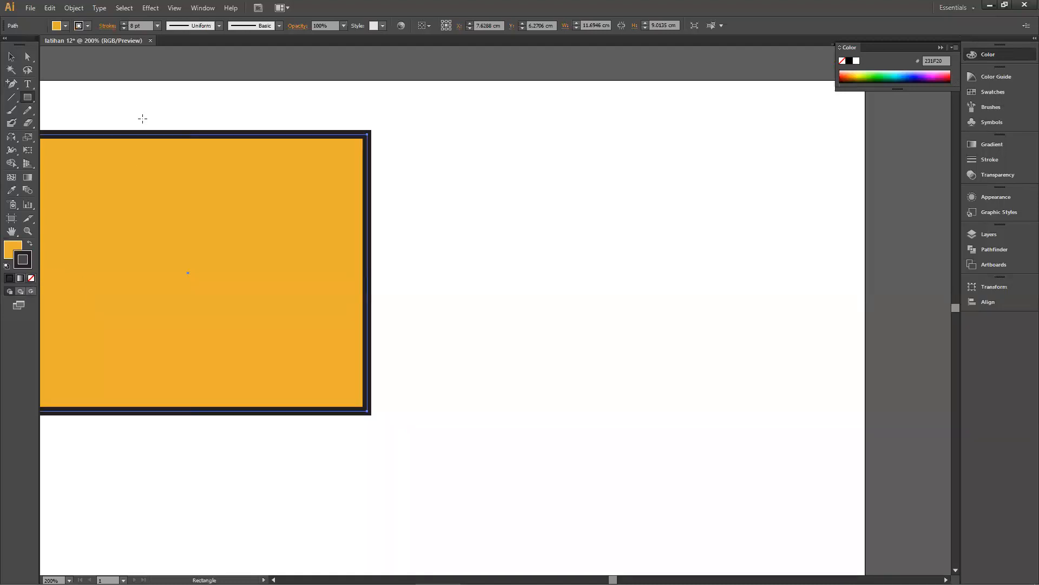
# Step: Deselect the yellow rectangle and set the stroke to none for a new rectangle
pyautogui.click(11, 56)
pyautogui.click(157, 110)
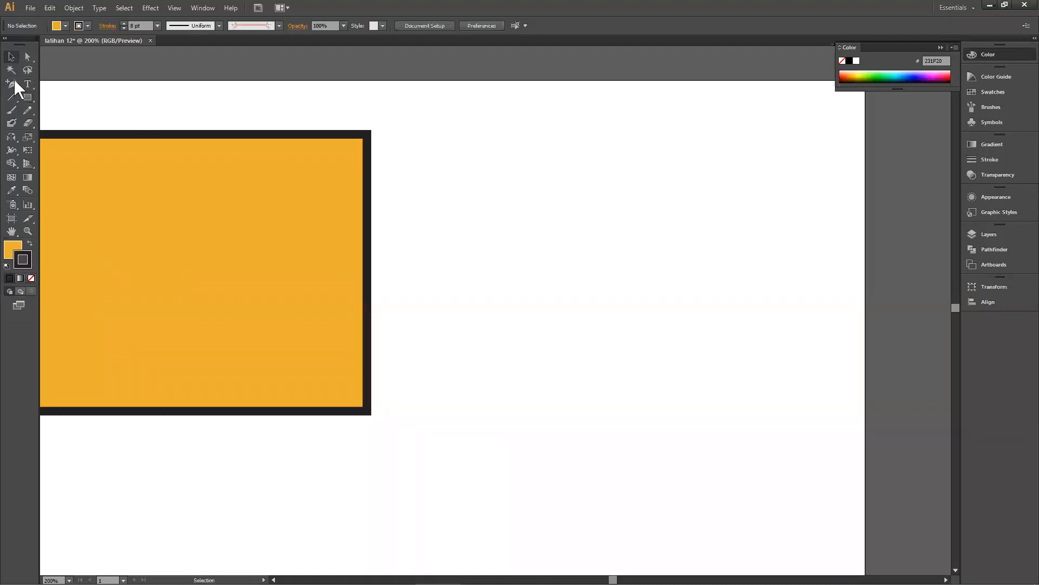
pyautogui.click(26, 94)
pyautogui.click(30, 278)
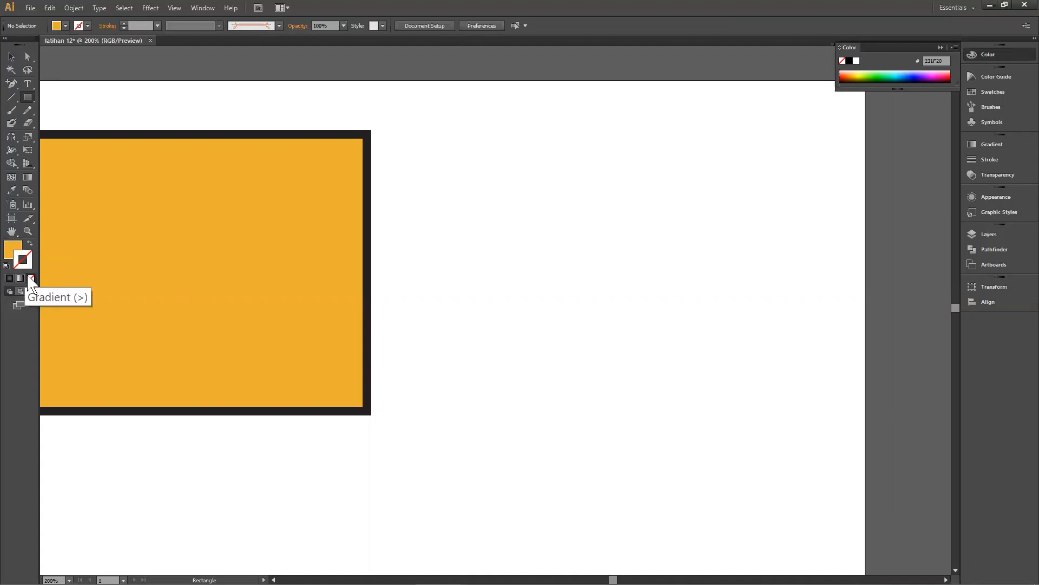
# Step: Set the fill to bright blue and draw a rectangle about 13.5 by 9 cm beside the yellow one
pyautogui.click(13, 252)
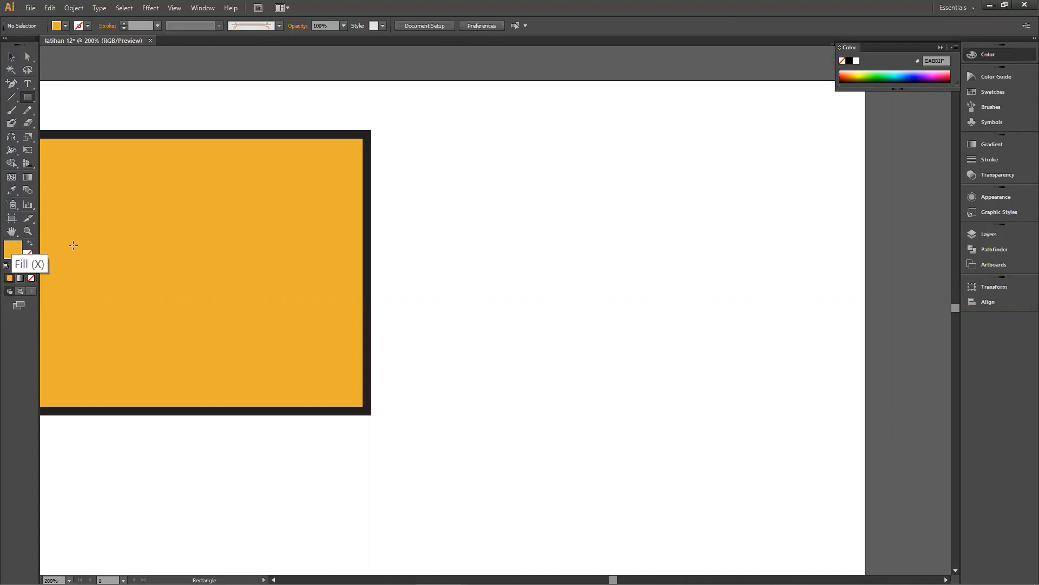
pyautogui.doubleClick(12, 251)
pyautogui.moveTo(670, 201); pyautogui.dragTo(670, 203)
pyautogui.click(774, 149)
pyautogui.moveTo(412, 134); pyautogui.dragTo(827, 411)
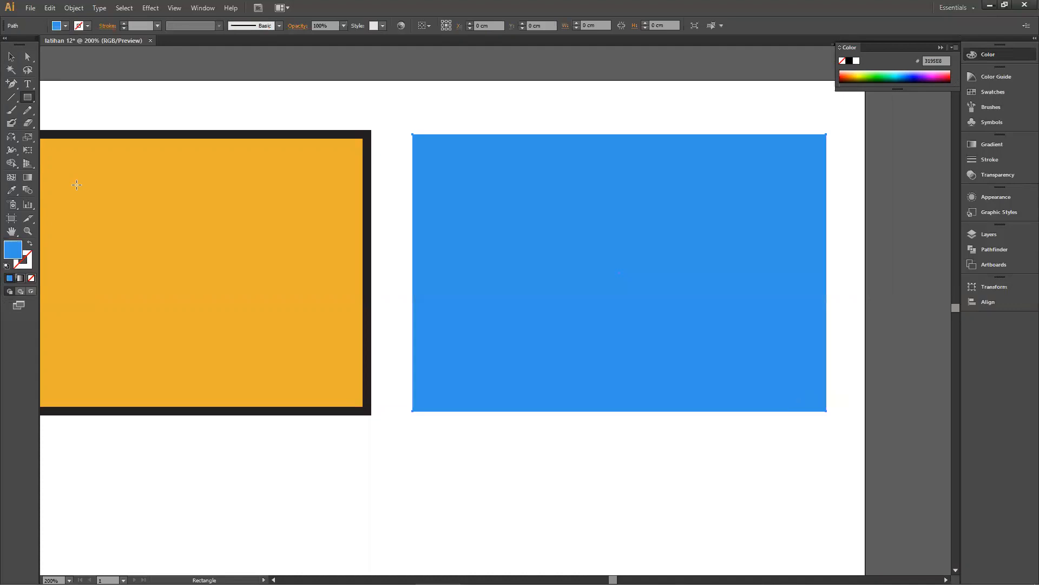
# Step: Try moving the yellow and blue rectangles together, undo the move, and select only the blue rectangle
pyautogui.click(11, 57)
pyautogui.moveTo(649, 106); pyautogui.dragTo(551, 137)
pyautogui.moveTo(554, 237); pyautogui.dragTo(546, 236)
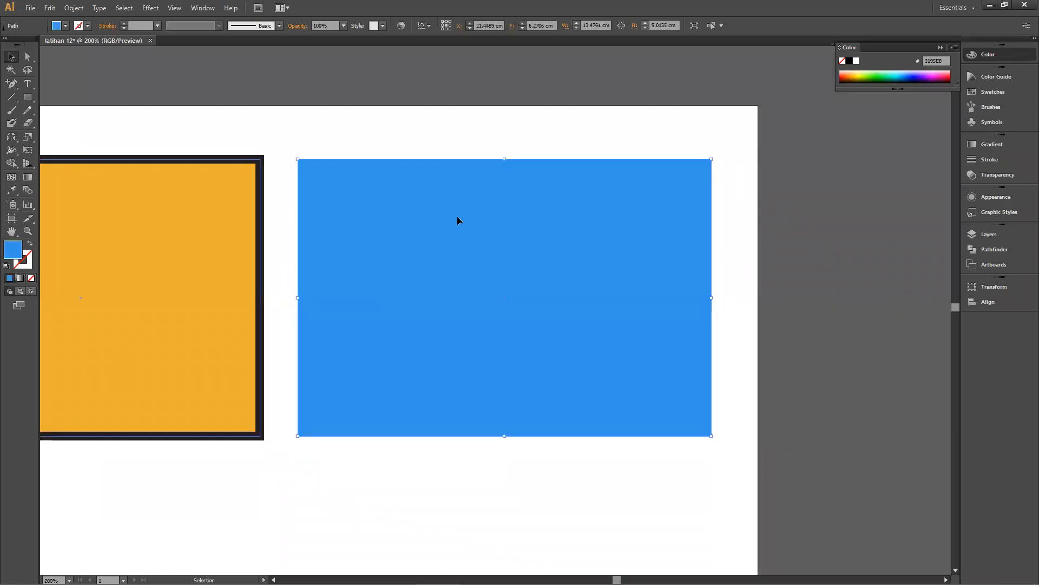
pyautogui.keyDown('shift'); pyautogui.click(201, 219); pyautogui.keyUp('shift')
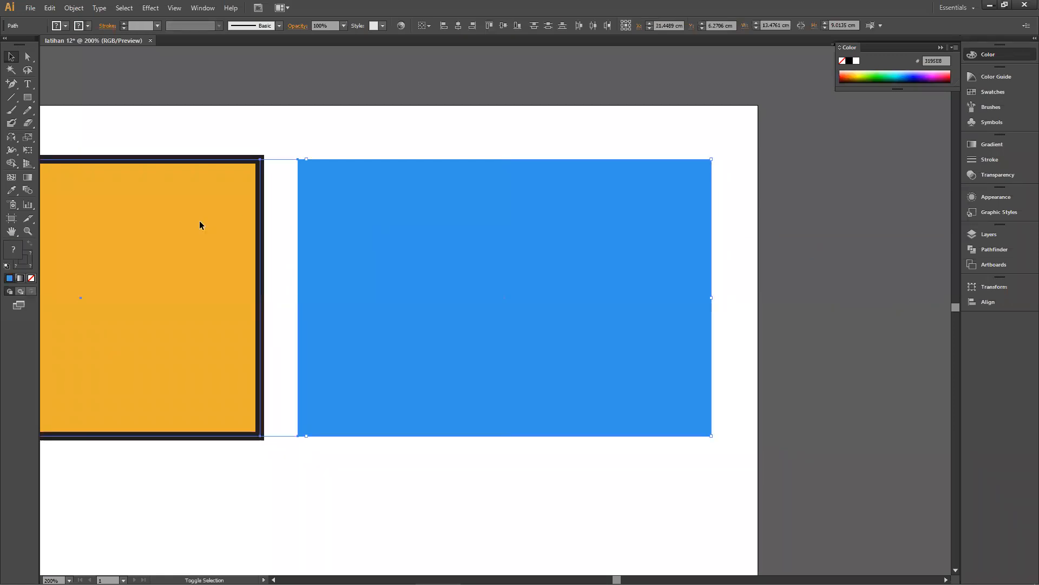
pyautogui.moveTo(159, 241); pyautogui.dragTo(272, 215)
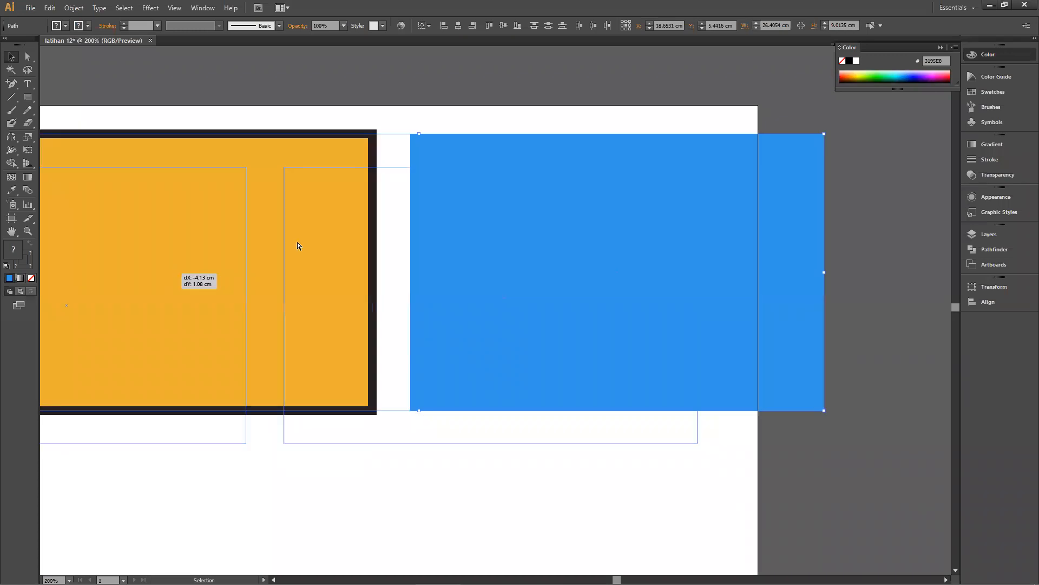
pyautogui.hotkey('ctrl', 'z')
pyautogui.click(409, 246)
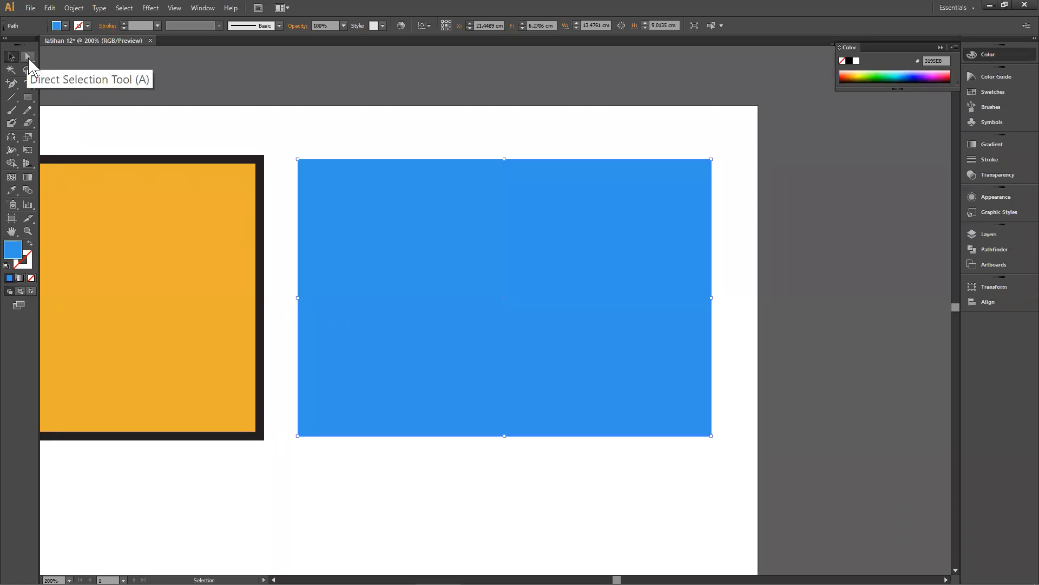
# Step: Try narrowing the blue rectangle from its right side to about 3.3 cm wide, and undo the resizing
pyautogui.click(28, 58)
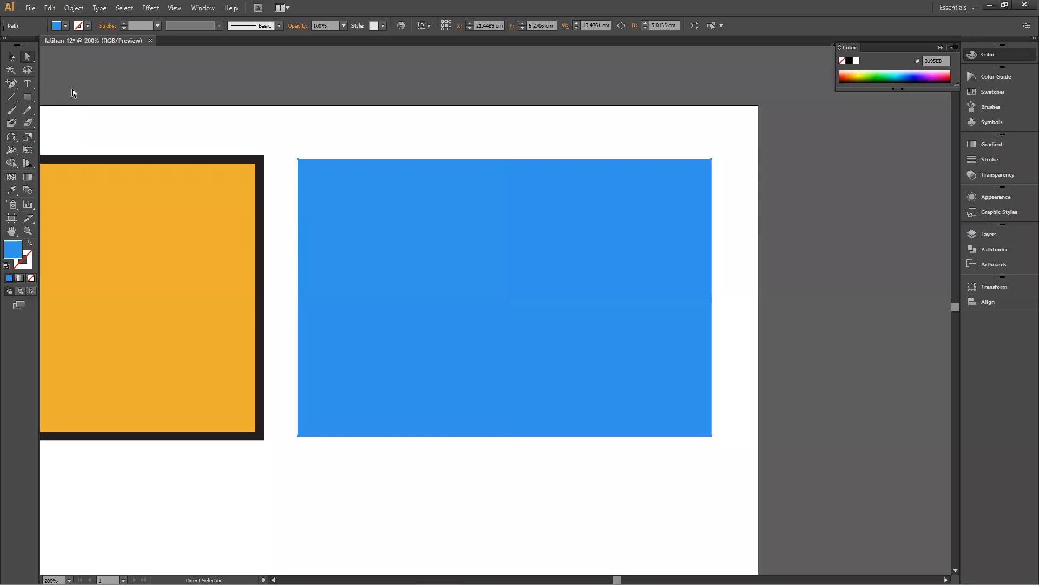
pyautogui.click(12, 57)
pyautogui.hotkey('ctrl', 'z')
pyautogui.hotkey('ctrl', 'shift', 'z')
pyautogui.moveTo(712, 297); pyautogui.dragTo(662, 296)
pyautogui.hotkey('ctrl', 'z')
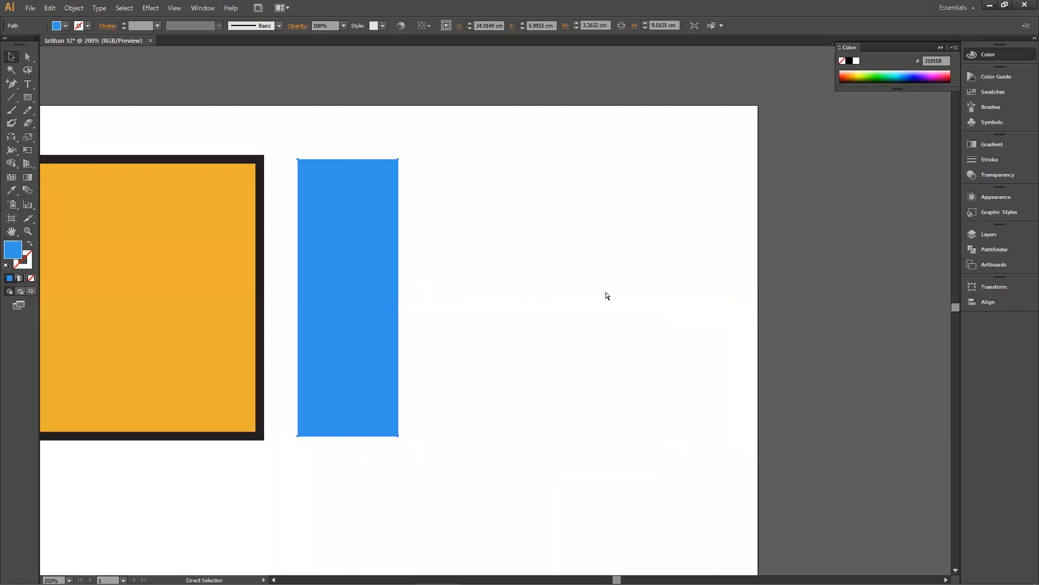
pyautogui.hotkey('ctrl', 'z')
pyautogui.press('v')
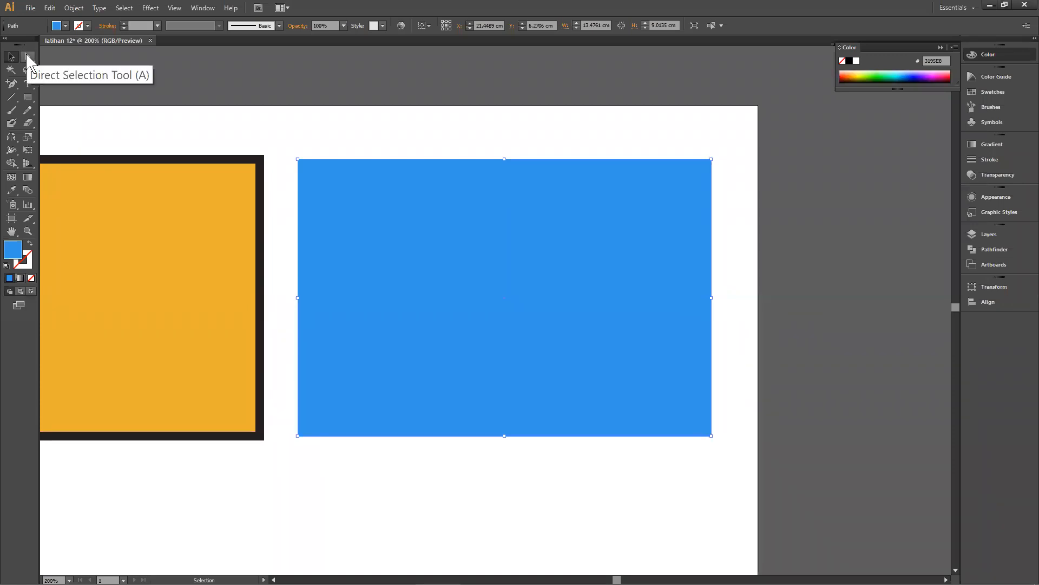
# Step: Compare how the Selection and Direct Selection tools display the blue rectangle's upper-left corner up close
pyautogui.click(27, 57)
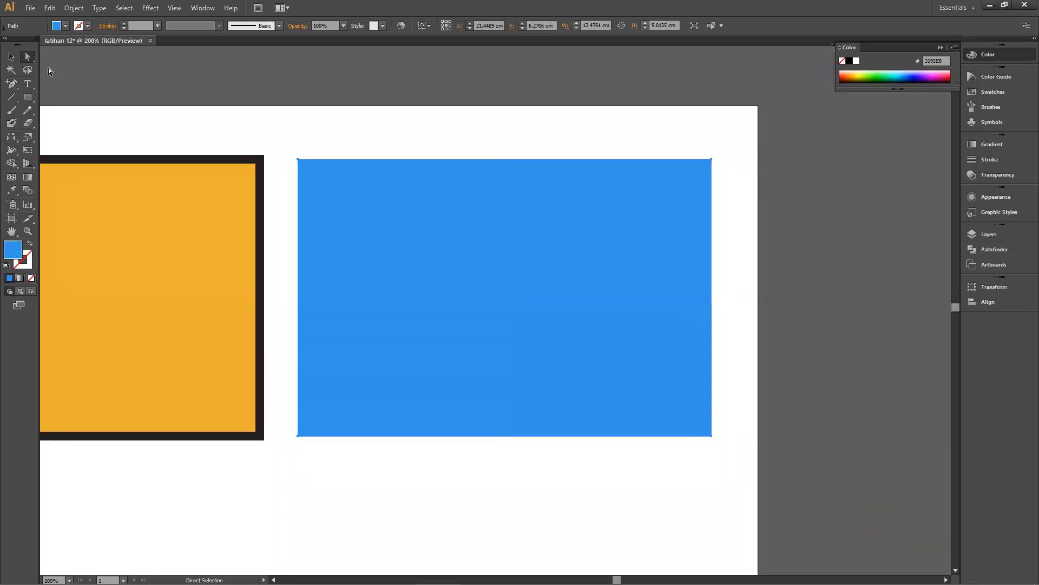
pyautogui.click(11, 57)
pyautogui.hotkey('ctrl', '+')
pyautogui.hotkey('ctrl', '+')
pyautogui.hotkey('ctrl', '+')
pyautogui.moveTo(250, 238); pyautogui.dragTo(378, 398)
pyautogui.moveTo(209, 190); pyautogui.dragTo(385, 262)
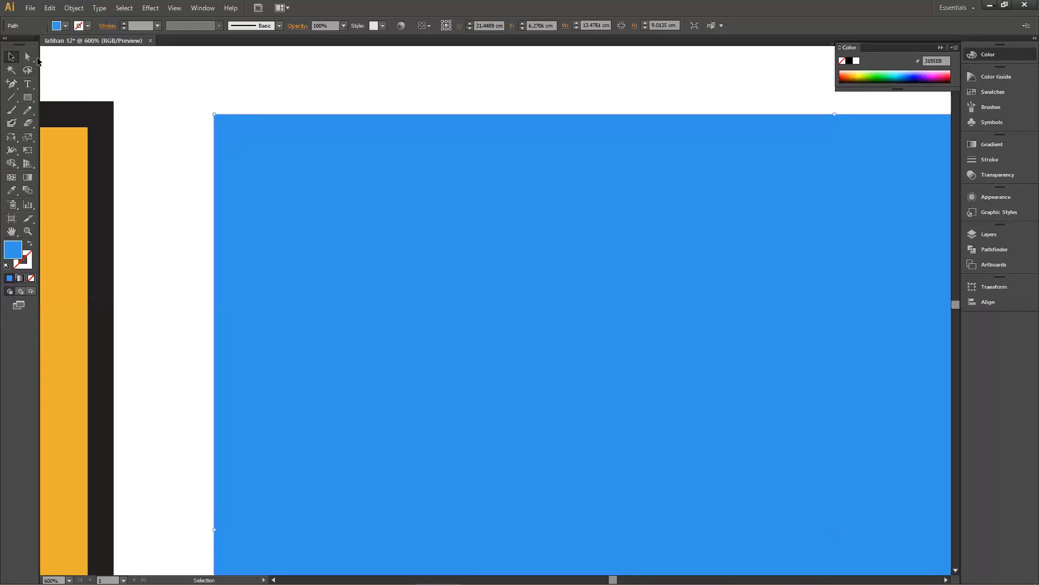
pyautogui.click(12, 55)
pyautogui.click(27, 58)
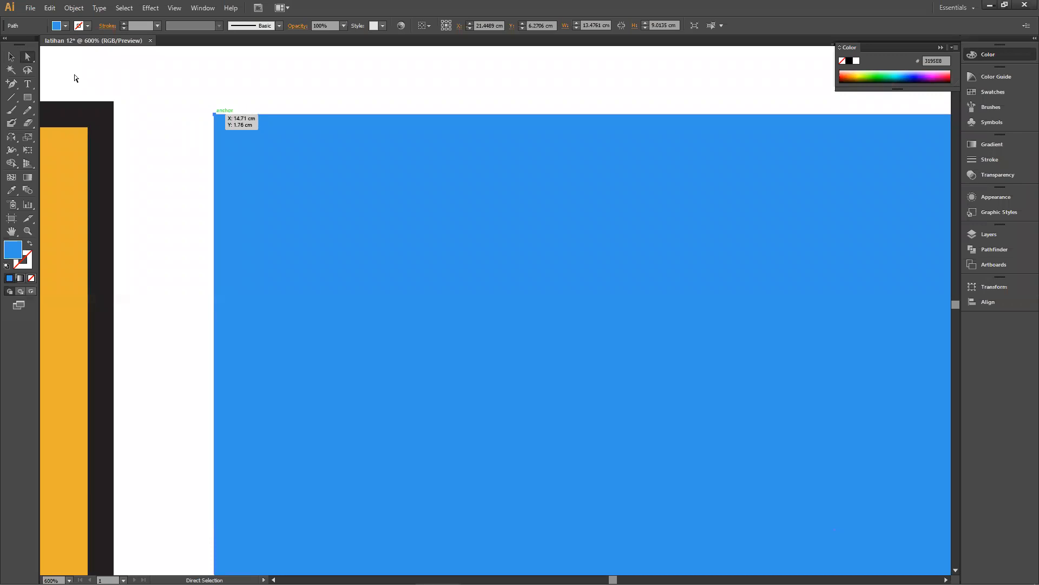
# Step: Move the whole blue rectangle slightly up and to the right, to about X 21.6 cm, Y 6.2 cm
pyautogui.click(12, 56)
pyautogui.moveTo(351, 205); pyautogui.dragTo(319, 222)
pyautogui.hotkey('ctrl', 'z')
pyautogui.moveTo(312, 172); pyautogui.dragTo(283, 216)
pyautogui.moveTo(283, 215); pyautogui.dragTo(310, 191)
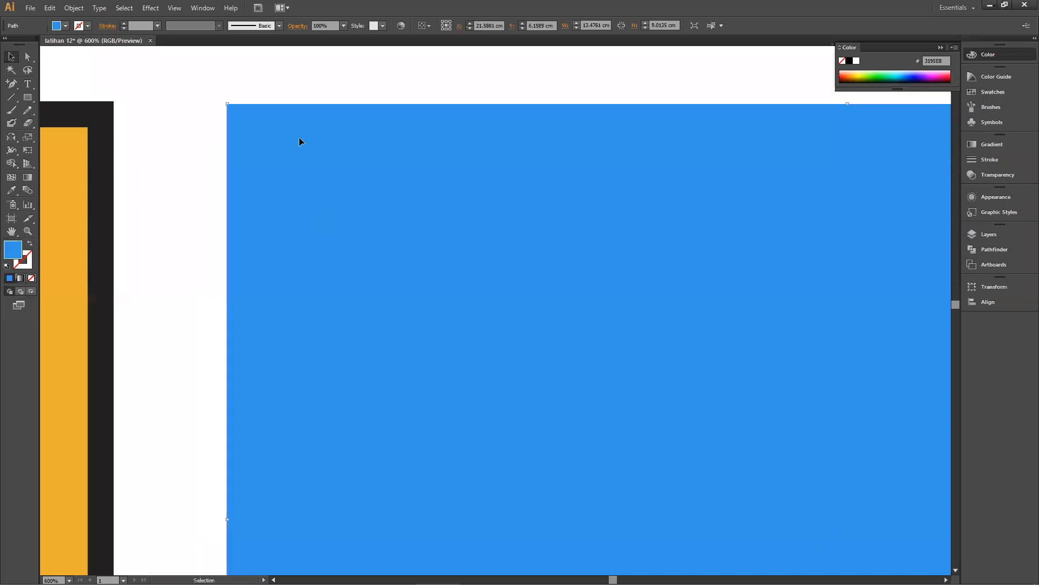
# Step: Reshape the blue rectangle by moving only its upper-left anchor inward, to just below the original top edge
pyautogui.click(25, 59)
pyautogui.hotkey('ctrl', '-')
pyautogui.hotkey('ctrl', '-')
pyautogui.moveTo(652, 371); pyautogui.dragTo(420, 271)
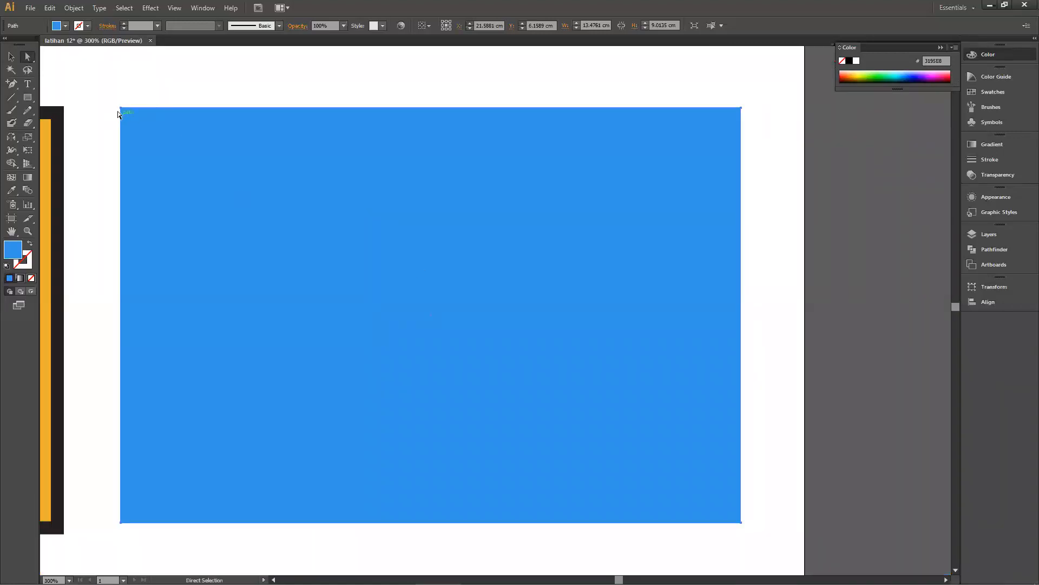
pyautogui.moveTo(118, 108); pyautogui.dragTo(142, 123)
pyautogui.hotkey('ctrl', 'z')
pyautogui.moveTo(119, 108); pyautogui.dragTo(300, 268)
pyautogui.moveTo(190, 155); pyautogui.dragTo(297, 134)
pyautogui.click(300, 266)
# Step: Move the lower-left anchor to about X 14.5, Y 5.1 cm, the upper-right to 28.9, 2.8 and the lower-right to 26.4, 9.6
pyautogui.click(163, 416)
pyautogui.moveTo(163, 415); pyautogui.dragTo(103, 265)
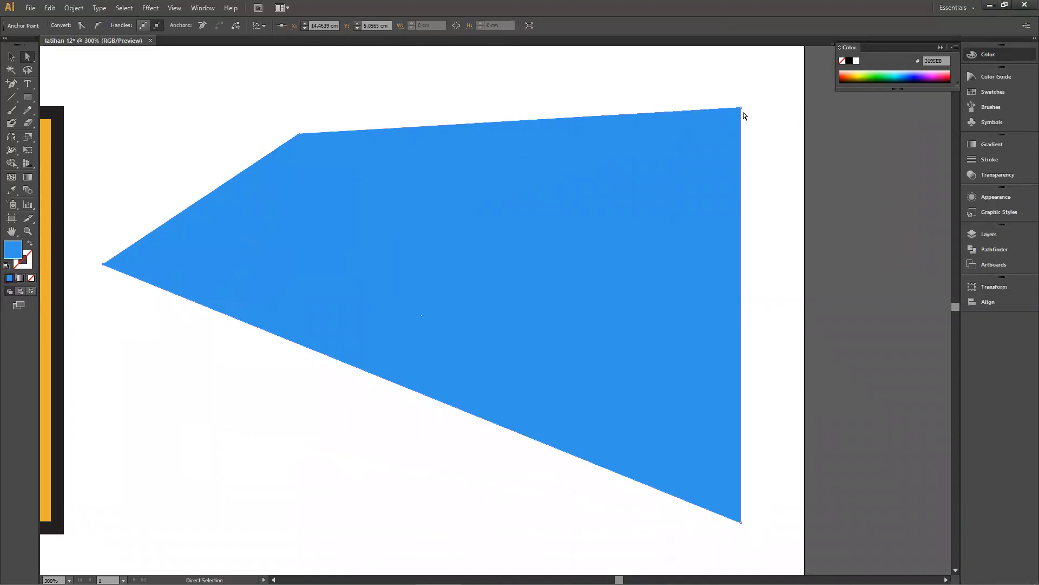
pyautogui.moveTo(741, 108); pyautogui.dragTo(767, 162)
pyautogui.click(740, 523)
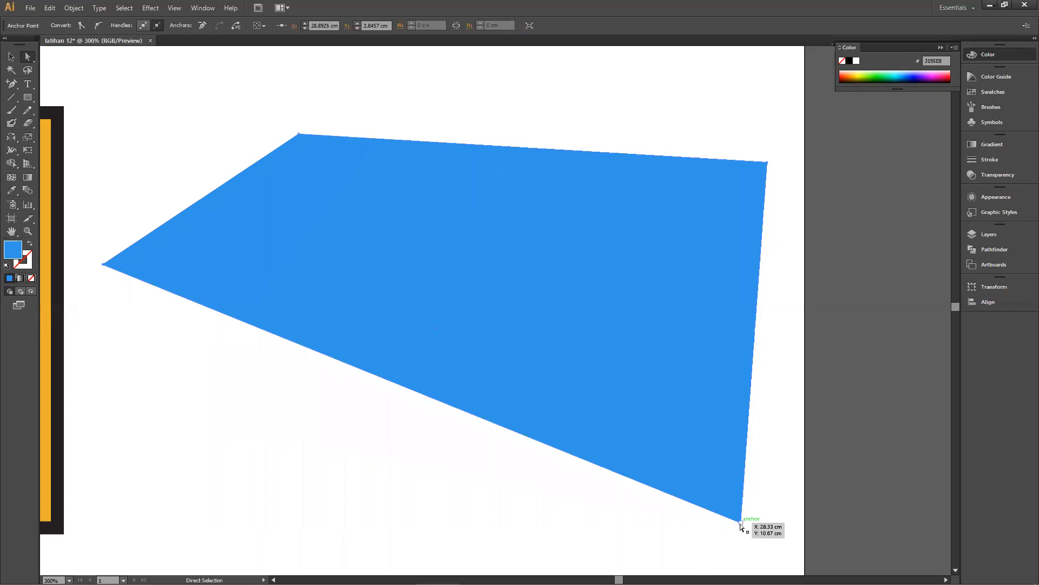
pyautogui.moveTo(742, 524); pyautogui.dragTo(653, 473)
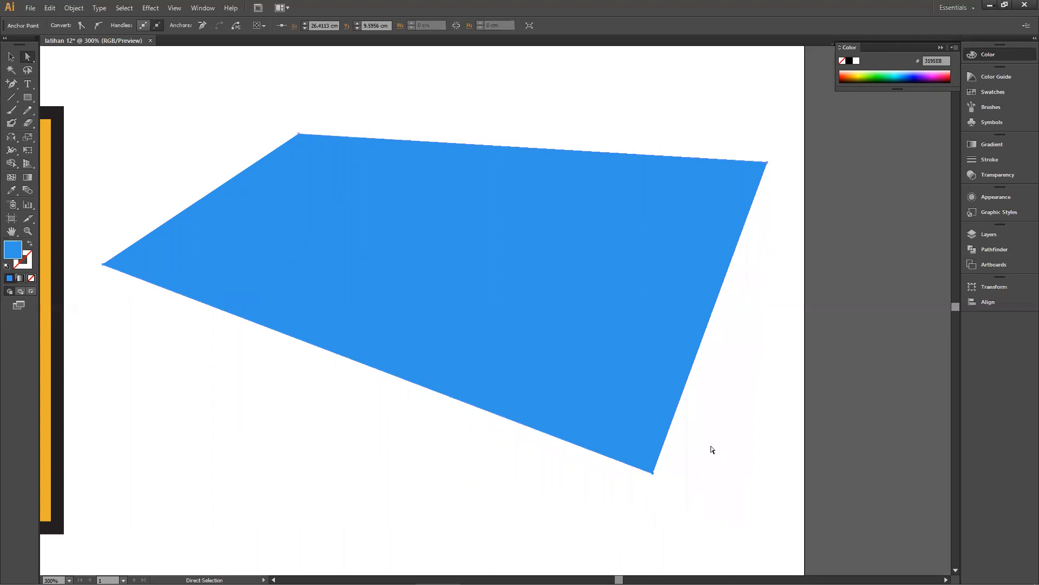
pyautogui.click(312, 256)
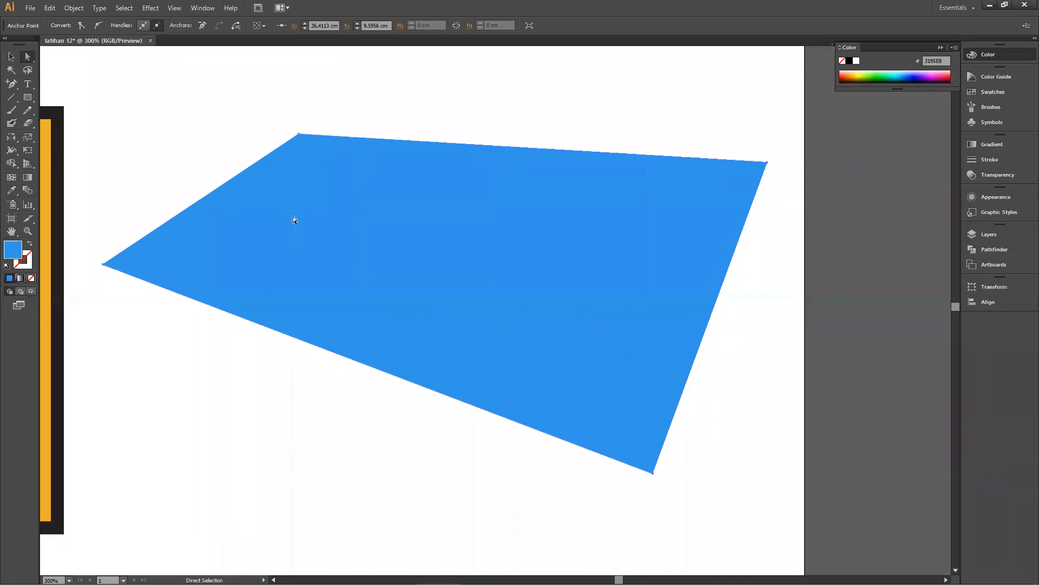
# Step: Add an anchor point on the blue shape's lower edge with the Pen tool and move it to about X 18.3, Y 9.2 cm
pyautogui.click(10, 85)
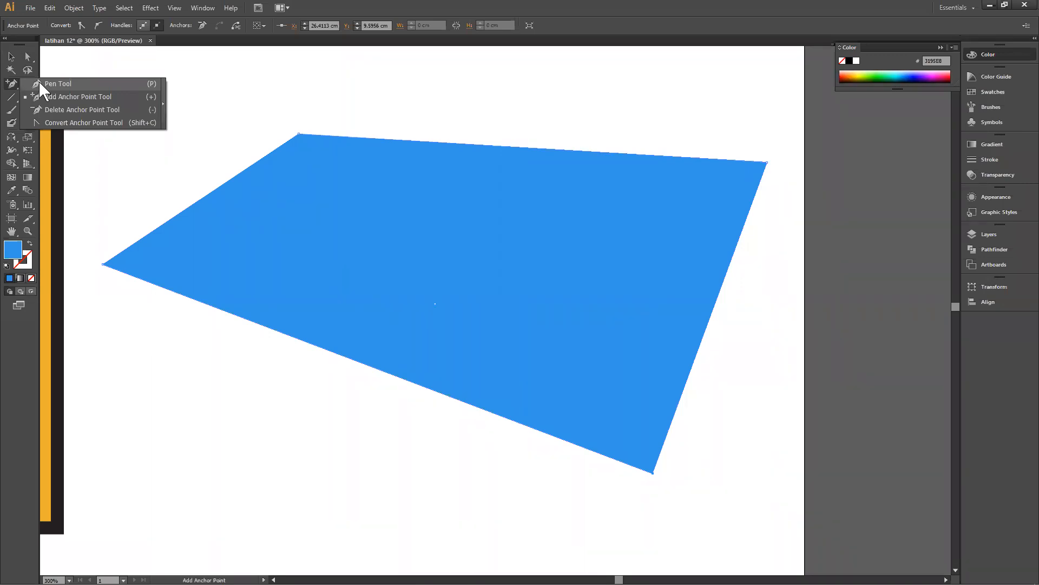
pyautogui.click(43, 84)
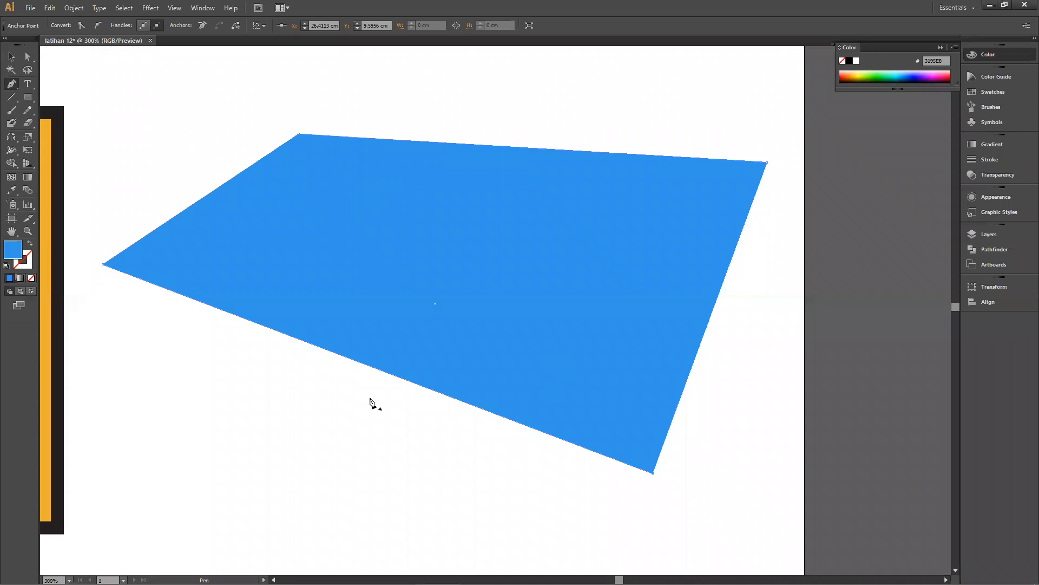
pyautogui.hotkey('ctrl', '=')
pyautogui.hotkey('ctrl', '=')
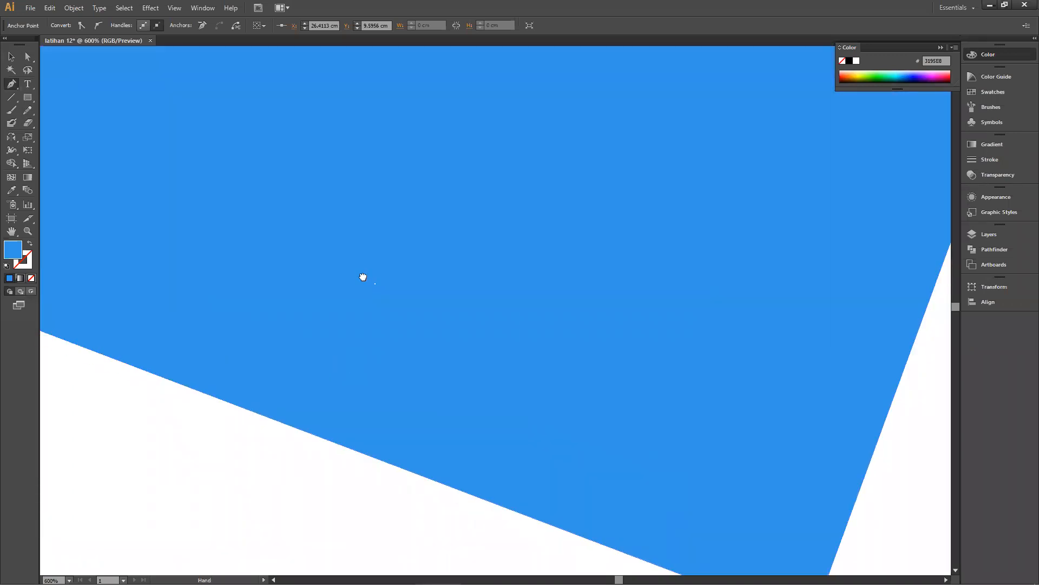
pyautogui.moveTo(362, 276); pyautogui.dragTo(448, 232)
pyautogui.moveTo(564, 341); pyautogui.dragTo(486, 229)
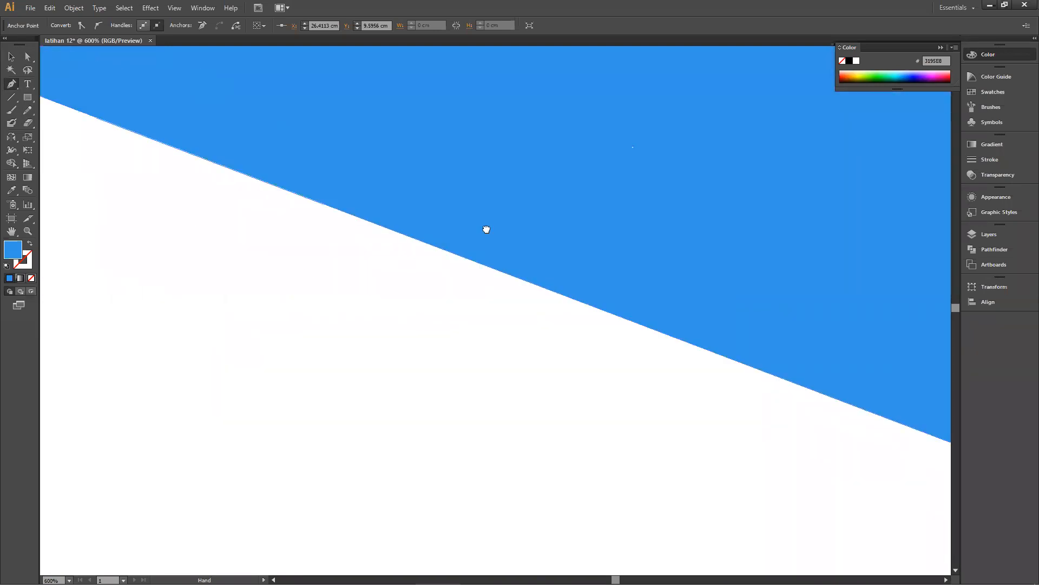
pyautogui.click(418, 244)
pyautogui.click(27, 56)
pyautogui.moveTo(418, 242); pyautogui.dragTo(324, 445)
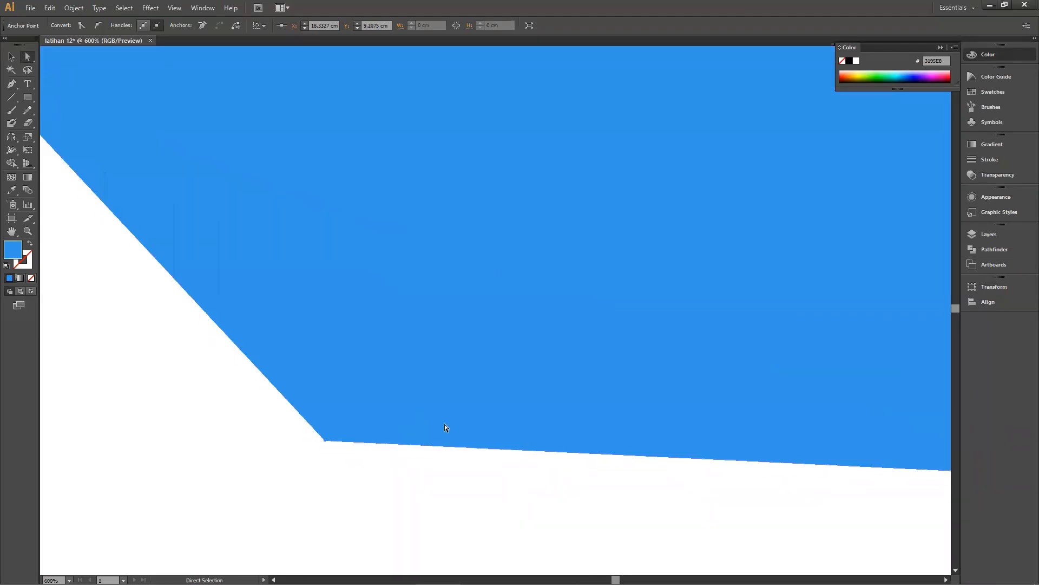
# Step: Delete the blue shape's upper-left anchor point with the Pen tool
pyautogui.hotkey('ctrl', '-')
pyautogui.hotkey('ctrl', '-')
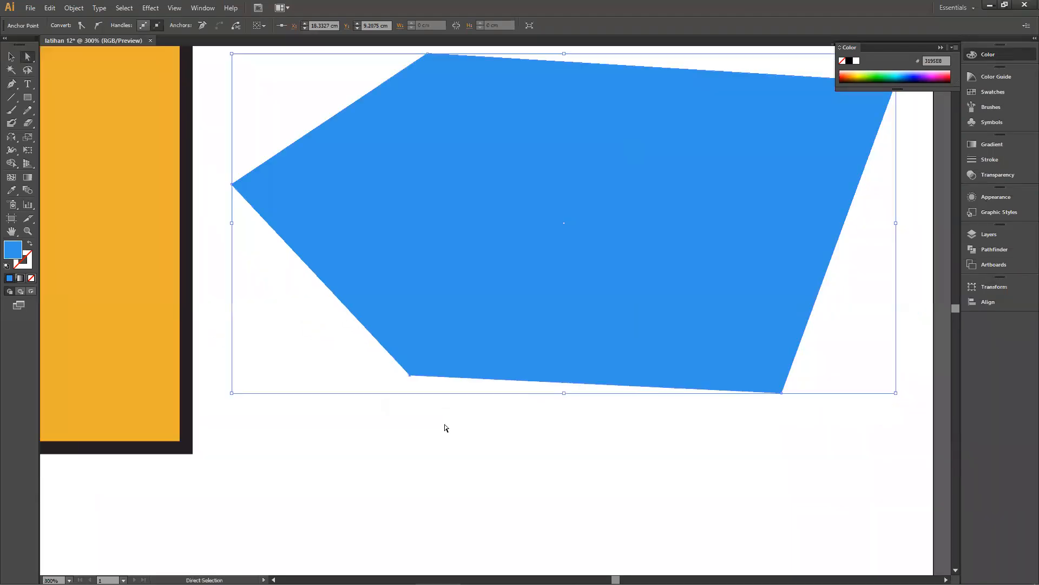
pyautogui.moveTo(400, 271); pyautogui.dragTo(300, 325)
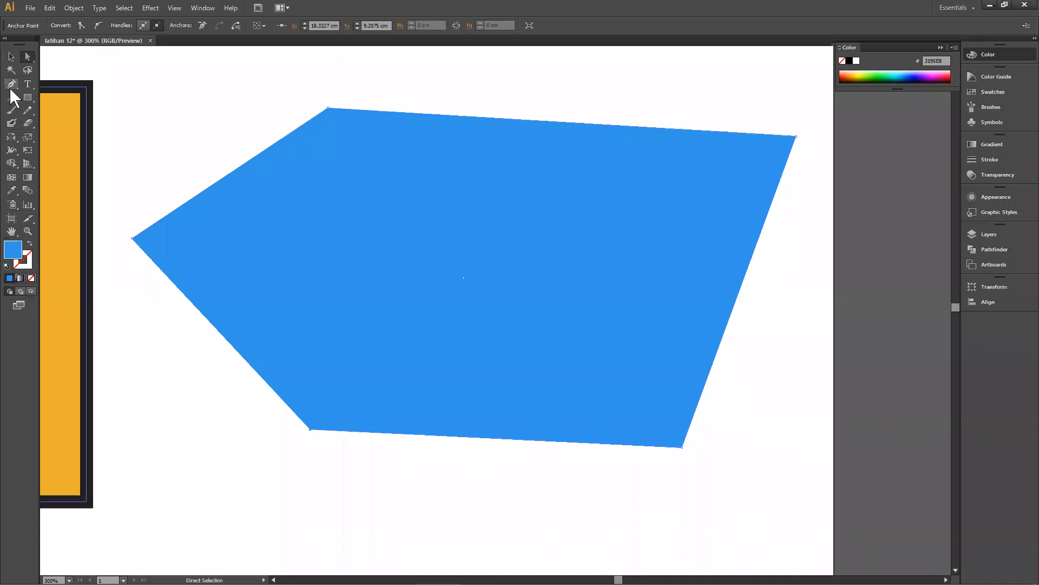
pyautogui.moveTo(9, 86); pyautogui.dragTo(28, 86)
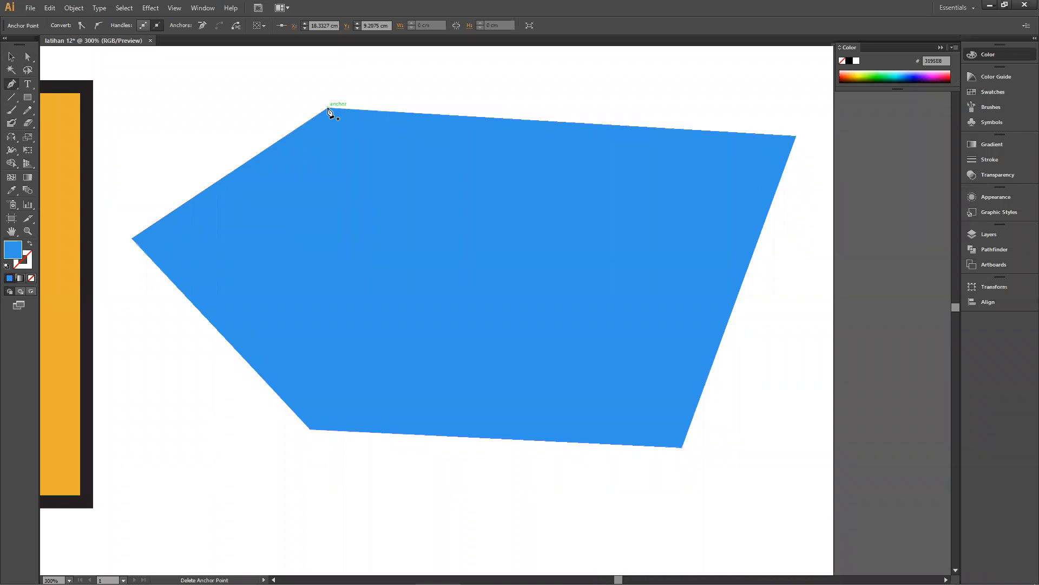
pyautogui.click(328, 111)
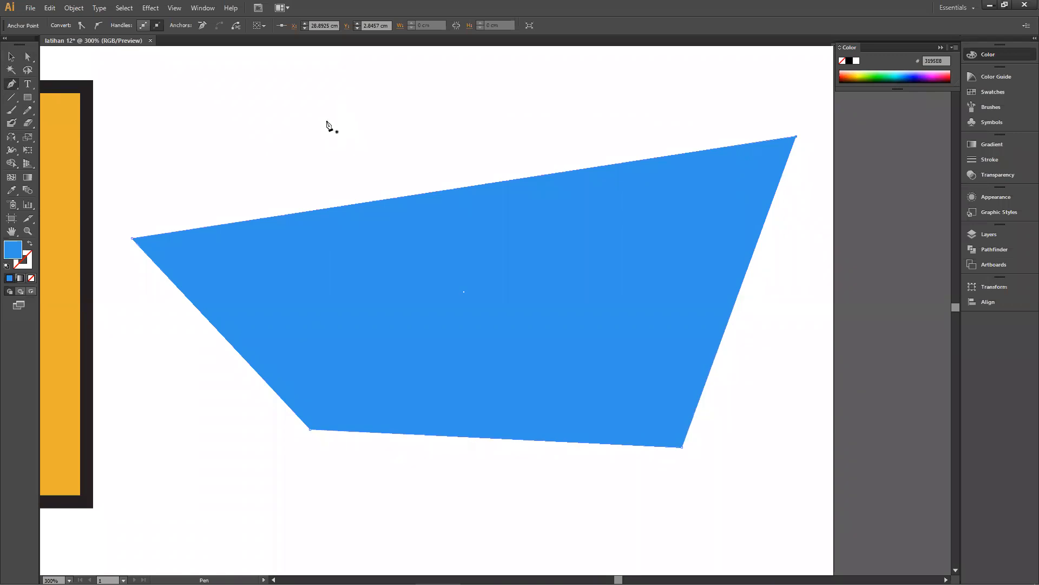
# Step: Add a new anchor on the blue shape's upper edge and move it to about X 18.2, Y 1.9 cm
pyautogui.click(445, 192)
pyautogui.press('a')
pyautogui.moveTo(443, 190); pyautogui.dragTo(305, 91)
pyautogui.scroll(-1, 575, 278)
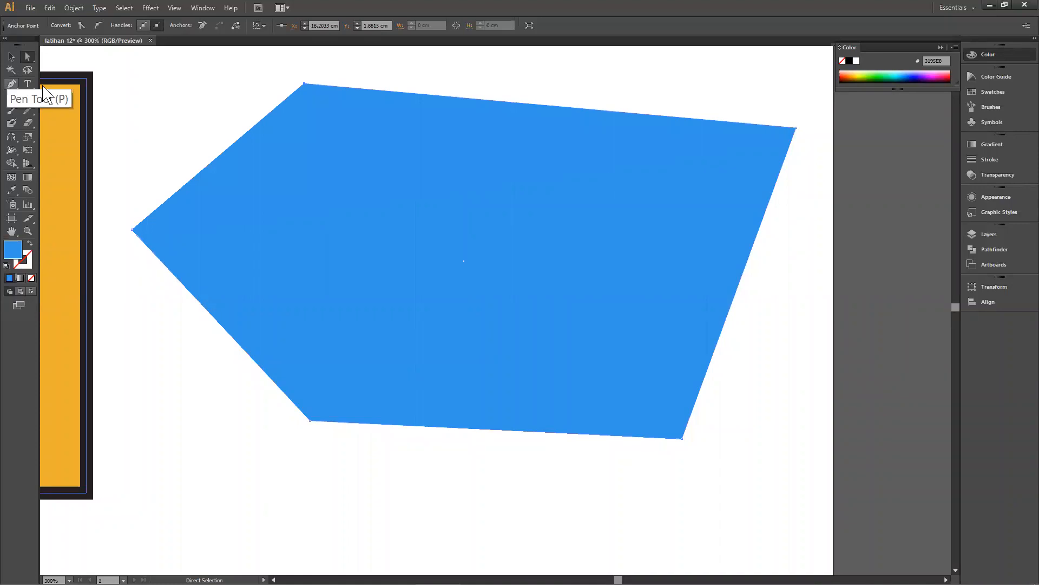
# Step: Convert the blue shape's lower-right corner into a smooth point with the Convert Anchor Point tool, rounding both adjoining edges
pyautogui.moveTo(9, 86); pyautogui.dragTo(44, 87)
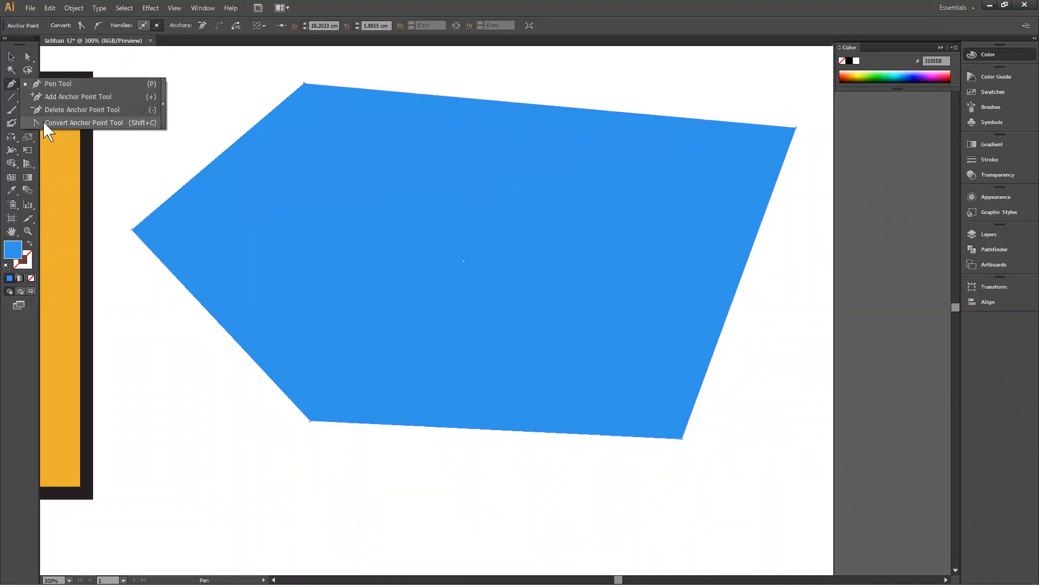
pyautogui.click(81, 123)
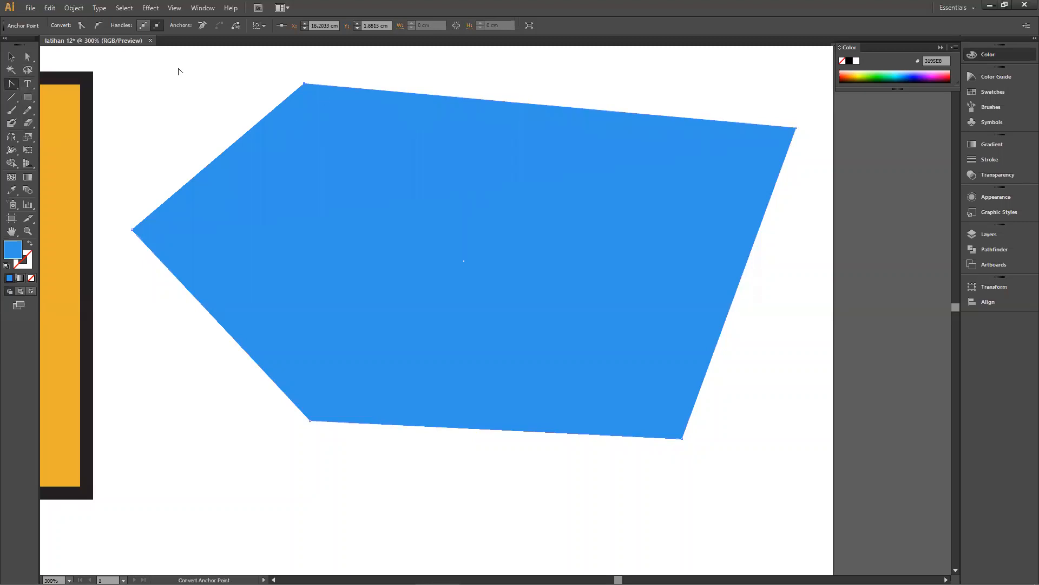
pyautogui.scroll(2, 339, 153)
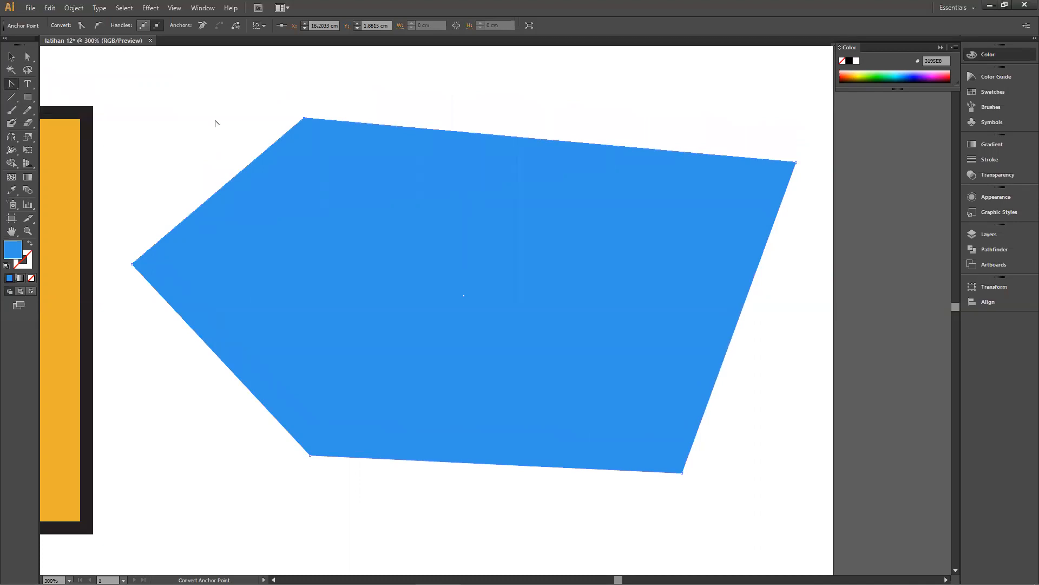
pyautogui.scroll(-1, 705, 287)
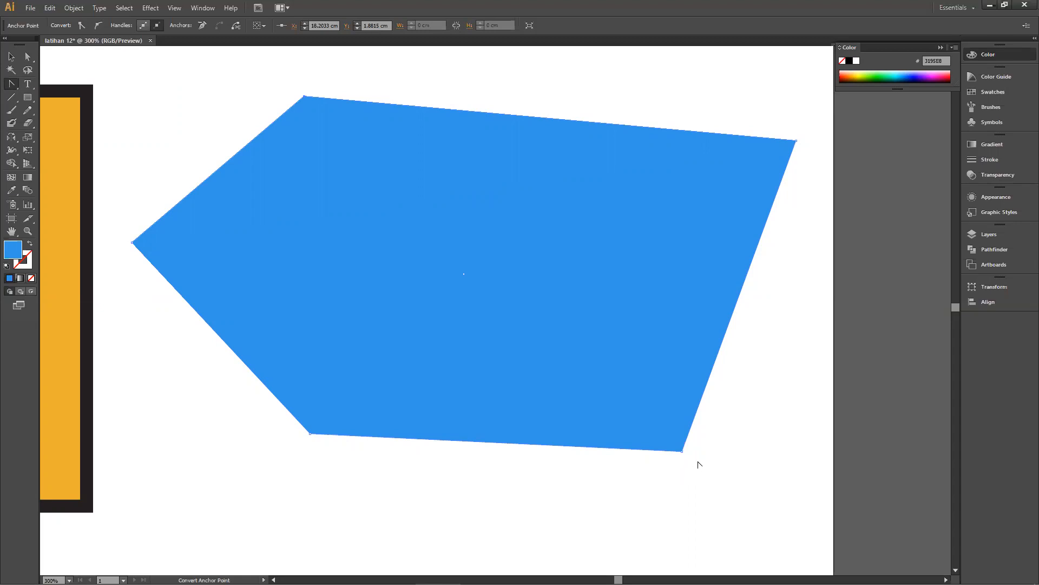
pyautogui.hotkey('ctrl', '+')
pyautogui.hotkey('ctrl', '+')
pyautogui.hotkey('ctrl', '+')
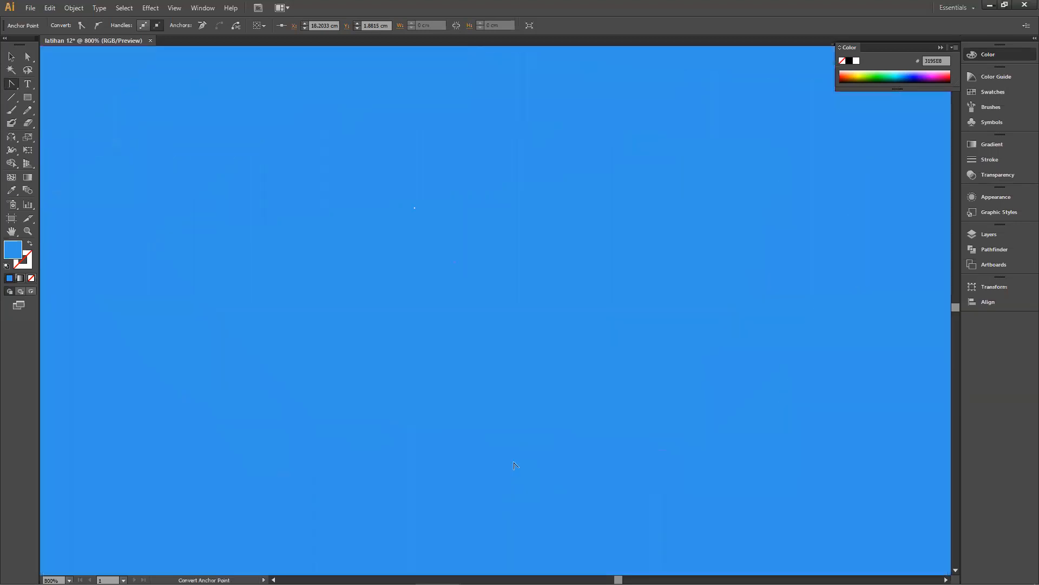
pyautogui.moveTo(541, 452); pyautogui.dragTo(378, 107)
pyautogui.moveTo(652, 223); pyautogui.dragTo(288, 211)
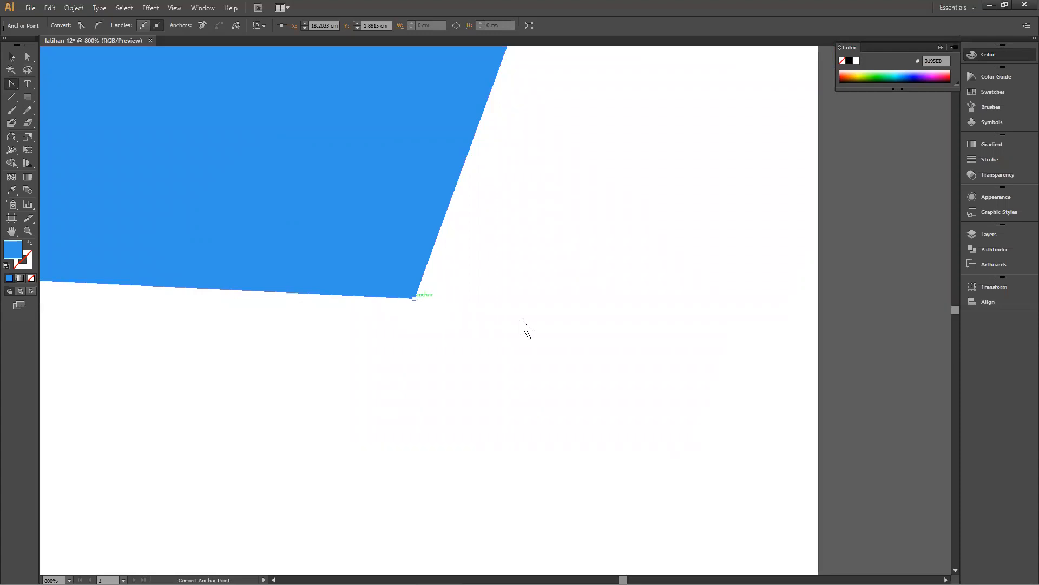
pyautogui.click(522, 327)
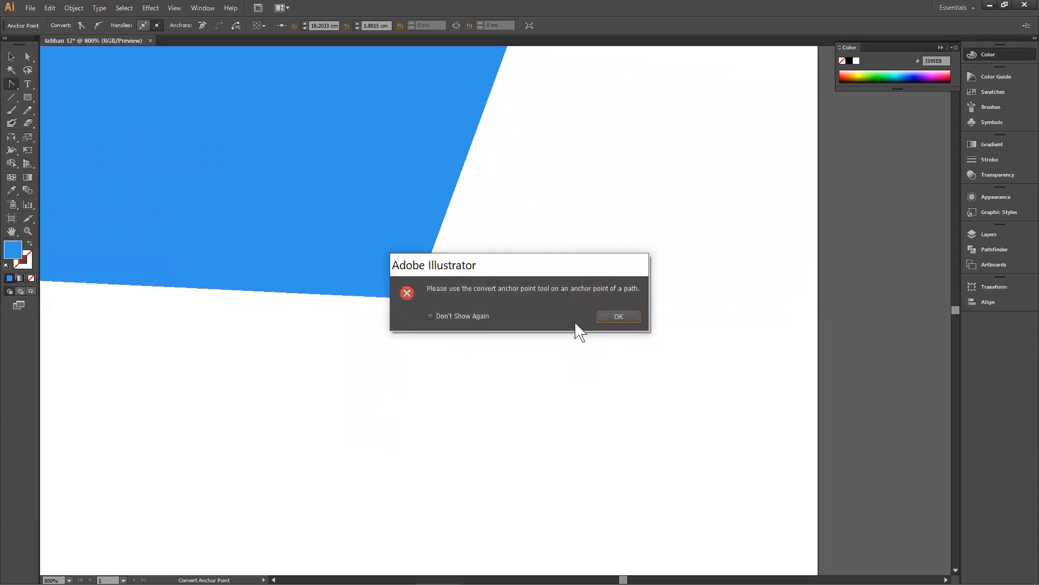
pyautogui.press('Return')
pyautogui.moveTo(414, 297); pyautogui.dragTo(365, 325)
pyautogui.click(414, 298)
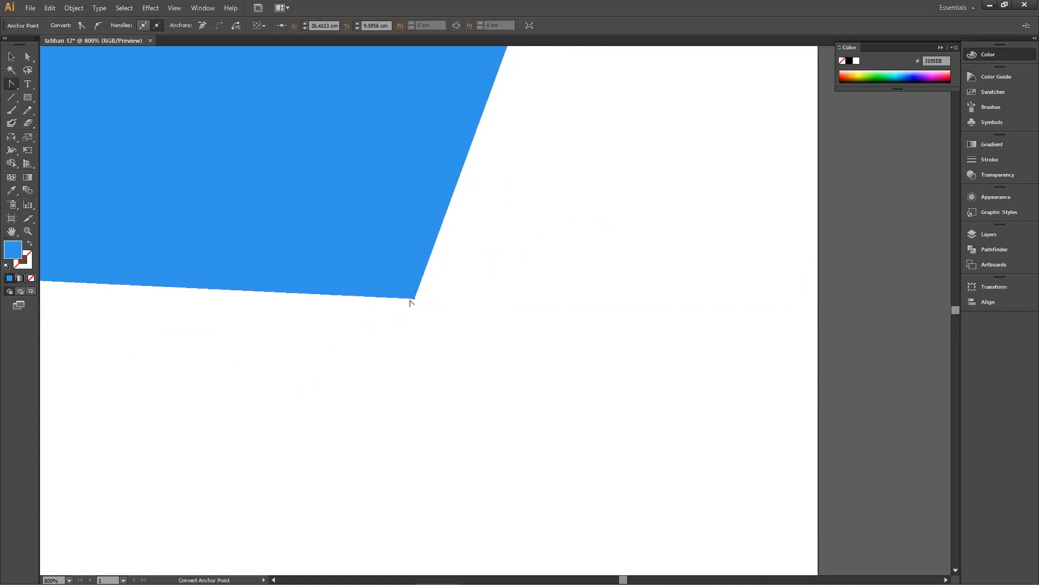
pyautogui.moveTo(414, 298); pyautogui.dragTo(131, 472)
pyautogui.hotkey('ctrl', '-')
pyautogui.hotkey('ctrl', '-')
pyautogui.hotkey('ctrl', '-')
pyautogui.hotkey('ctrl', '-')
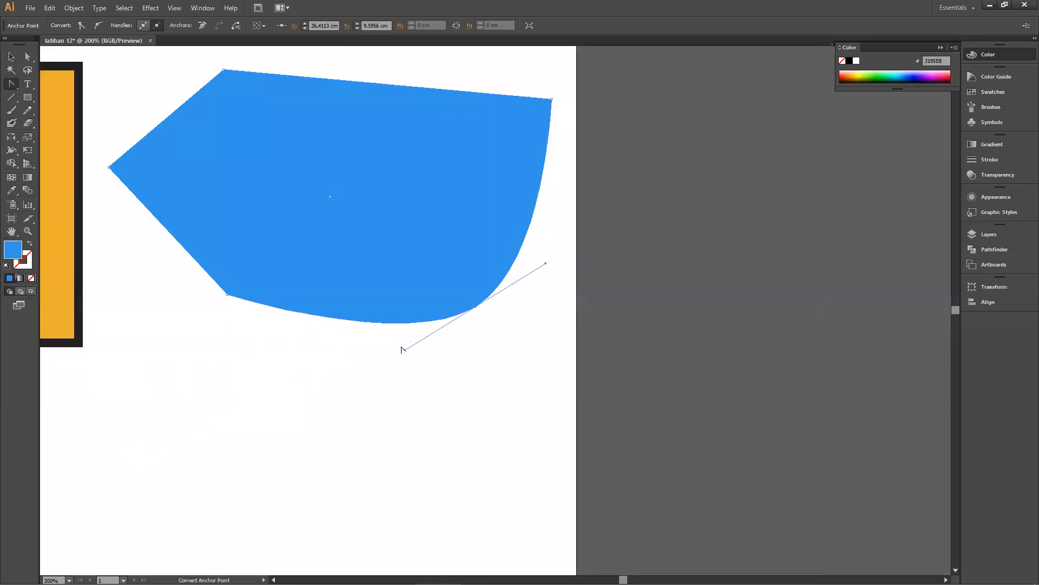
pyautogui.click(574, 308)
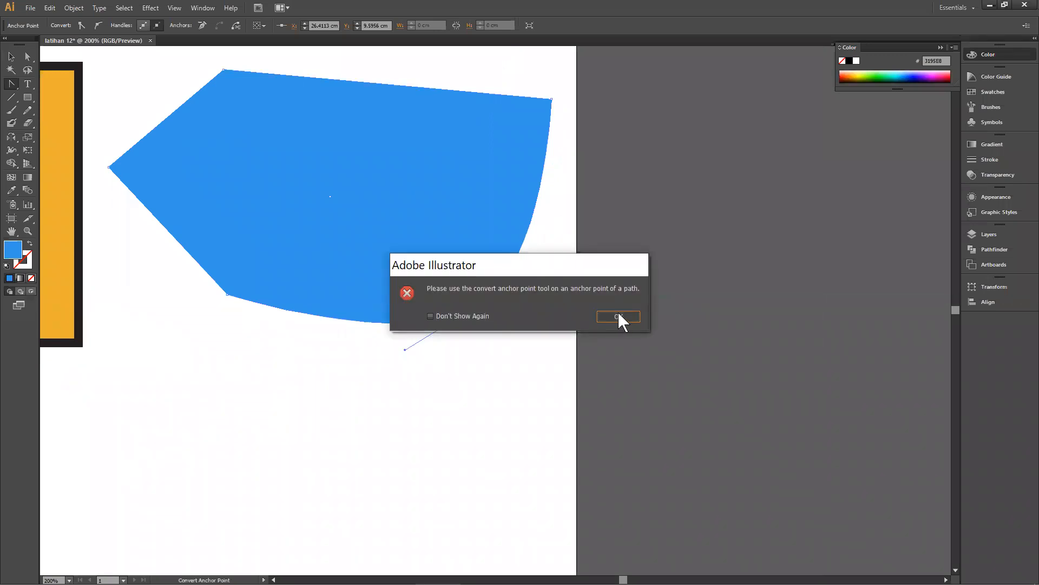
pyautogui.press('Return')
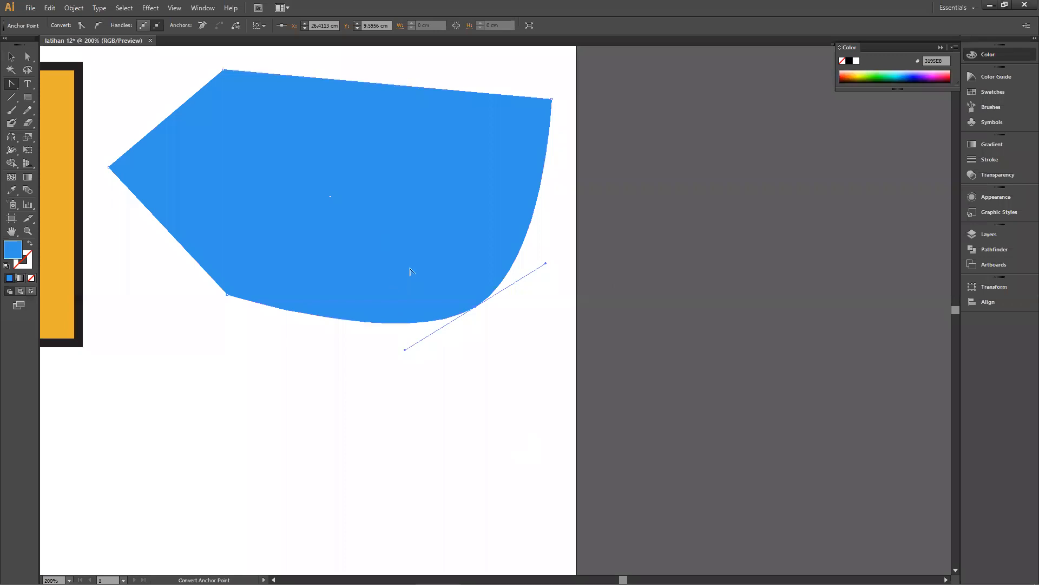
# Step: Pull out the lower-right anchor's lower handle independently to make the blue shape's lower edge bulge further downward
pyautogui.click(474, 309)
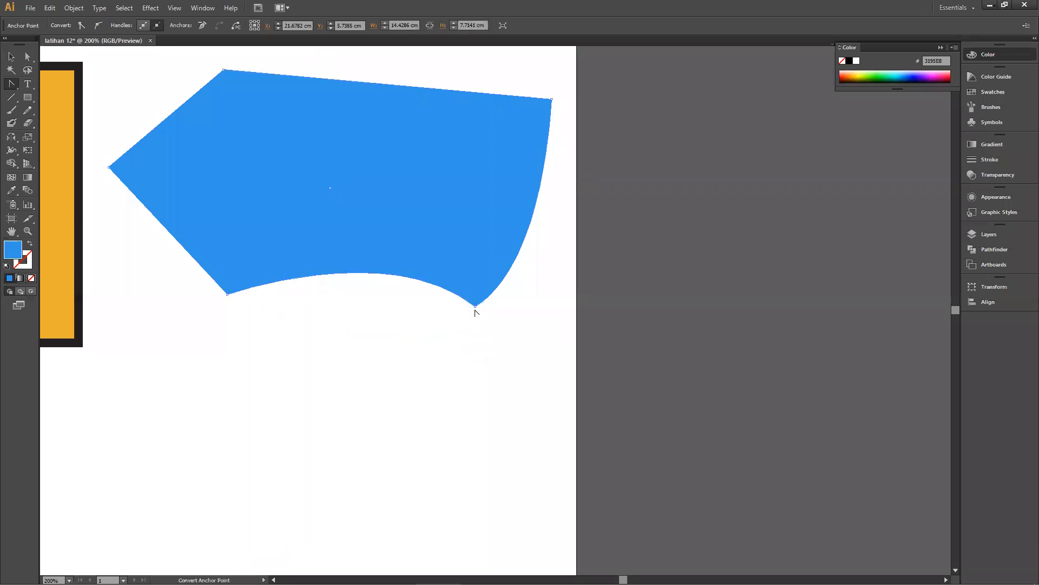
pyautogui.click(475, 306)
pyautogui.hotkey('ctrl', 'z')
pyautogui.hotkey('ctrl', 'z')
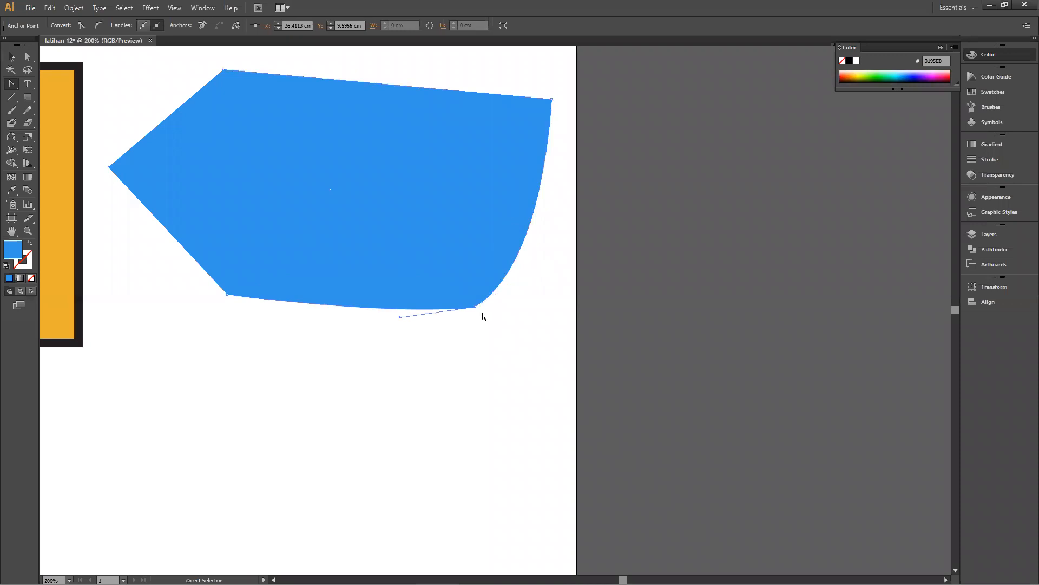
pyautogui.moveTo(400, 317); pyautogui.dragTo(323, 428)
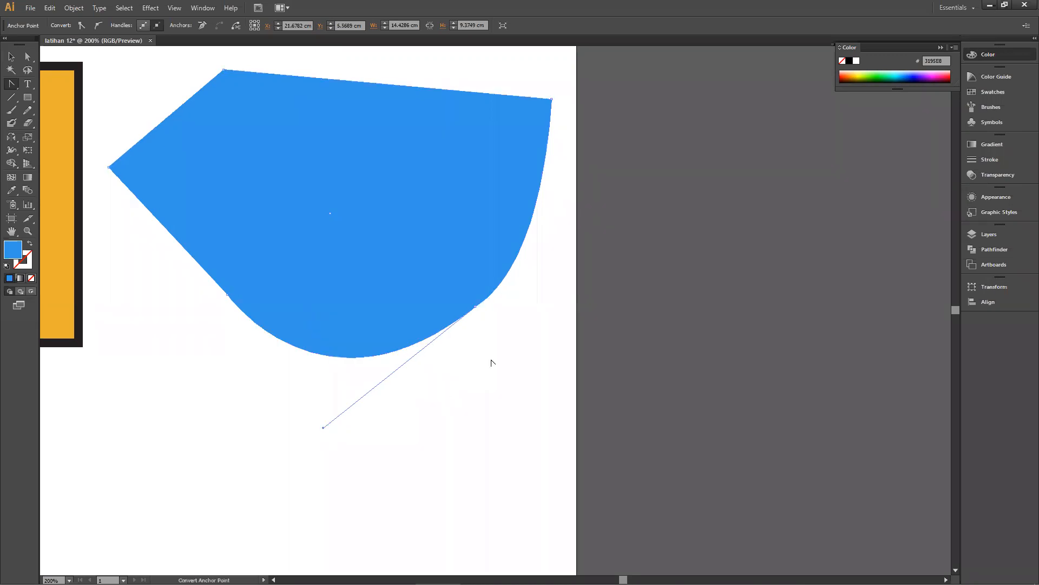
# Step: Curve the blue shape's right edge inward by reshaping it from the lower-right anchor with the Convert Anchor Point tool
pyautogui.click(476, 304)
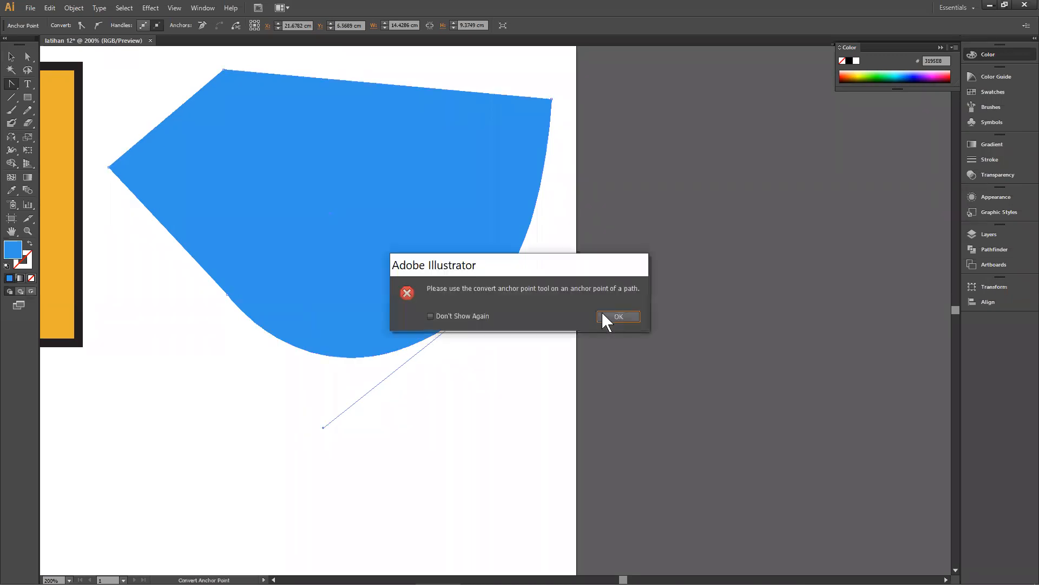
pyautogui.press('Return')
pyautogui.click(476, 305)
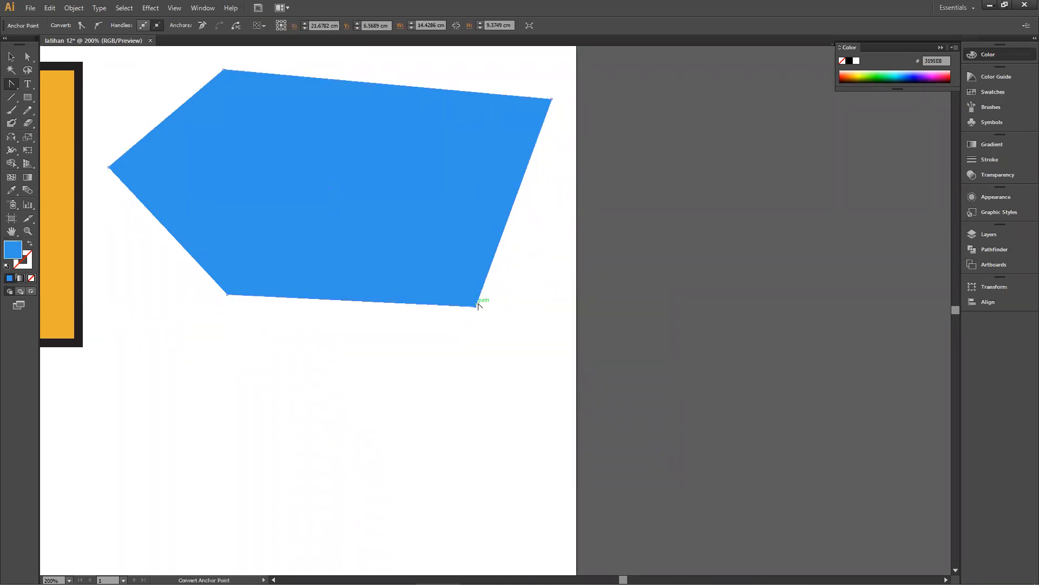
pyautogui.moveTo(477, 306); pyautogui.dragTo(389, 171)
pyautogui.click(11, 56)
pyautogui.moveTo(283, 130); pyautogui.dragTo(390, 167)
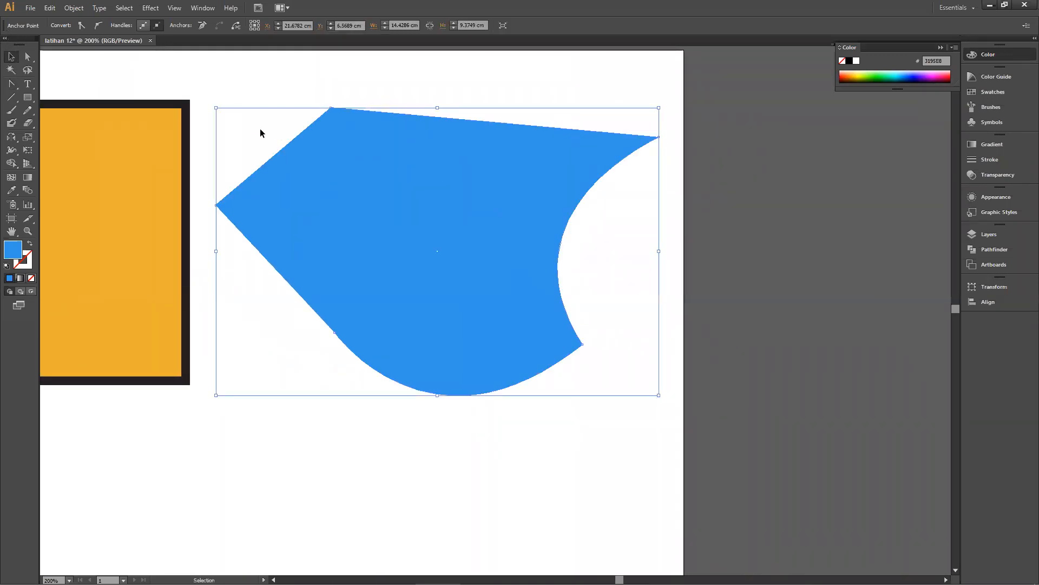
pyautogui.click(29, 58)
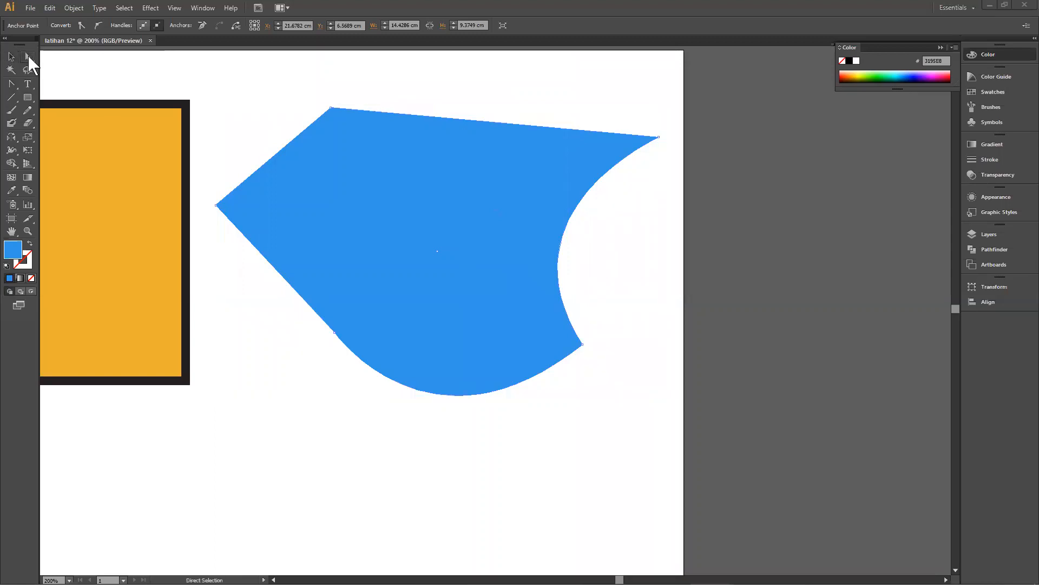
pyautogui.click(16, 86)
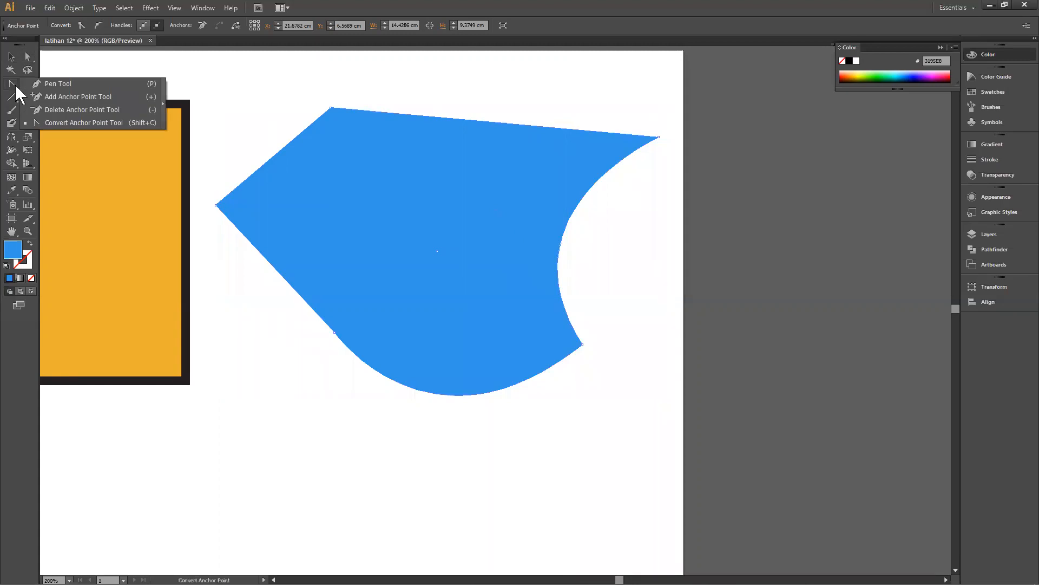
pyautogui.click(81, 123)
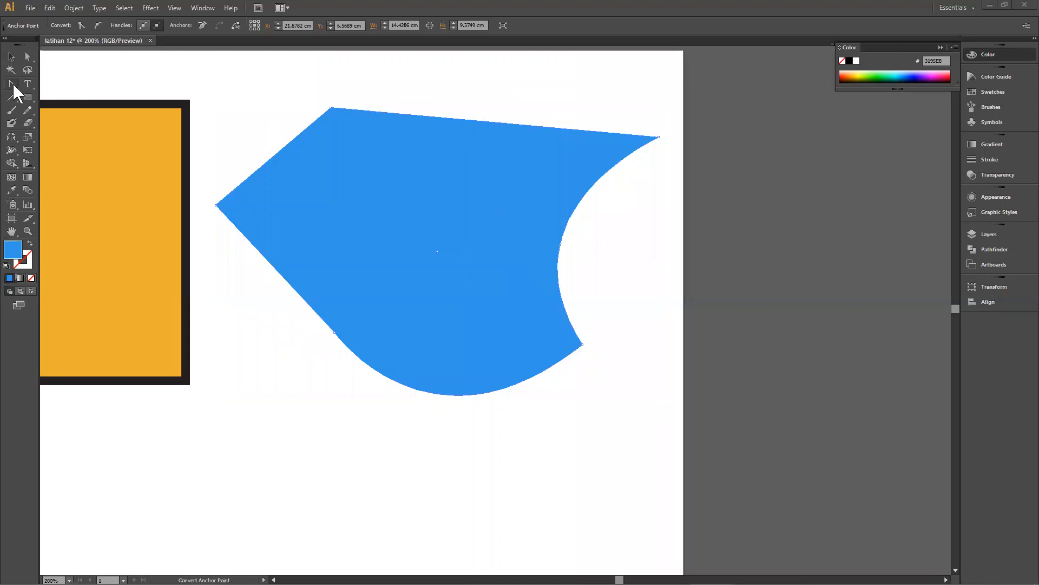
# Step: Draw a blue strokeless rectangle about 12.5 × 7.1 cm below the orange rectangle
pyautogui.scroll(-1, 486, 265)
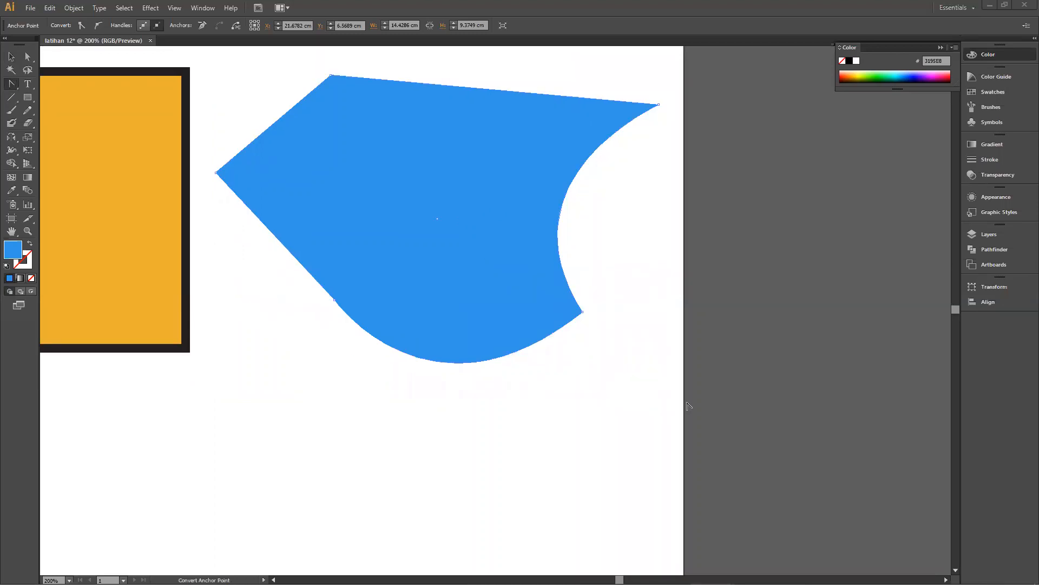
pyautogui.scroll(-1, 665, 395)
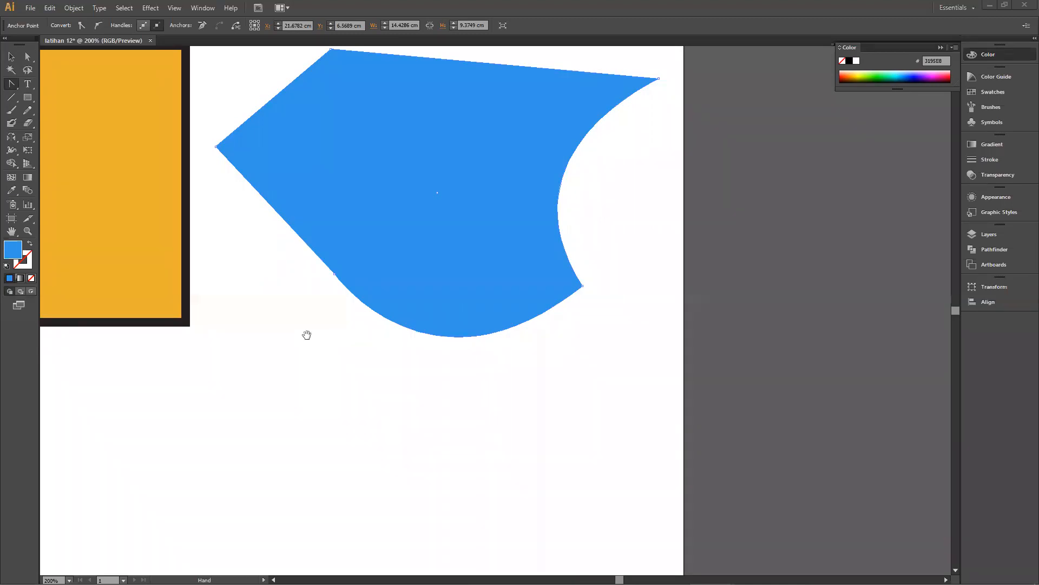
pyautogui.moveTo(290, 294); pyautogui.dragTo(548, 315)
pyautogui.moveTo(583, 235); pyautogui.dragTo(601, 164)
pyautogui.click(27, 96)
pyautogui.moveTo(151, 228); pyautogui.dragTo(533, 445)
# Step: Move the lower blue rectangle to about X 8.0 cm and narrow it from its right side to about 7.9 cm wide
pyautogui.click(12, 56)
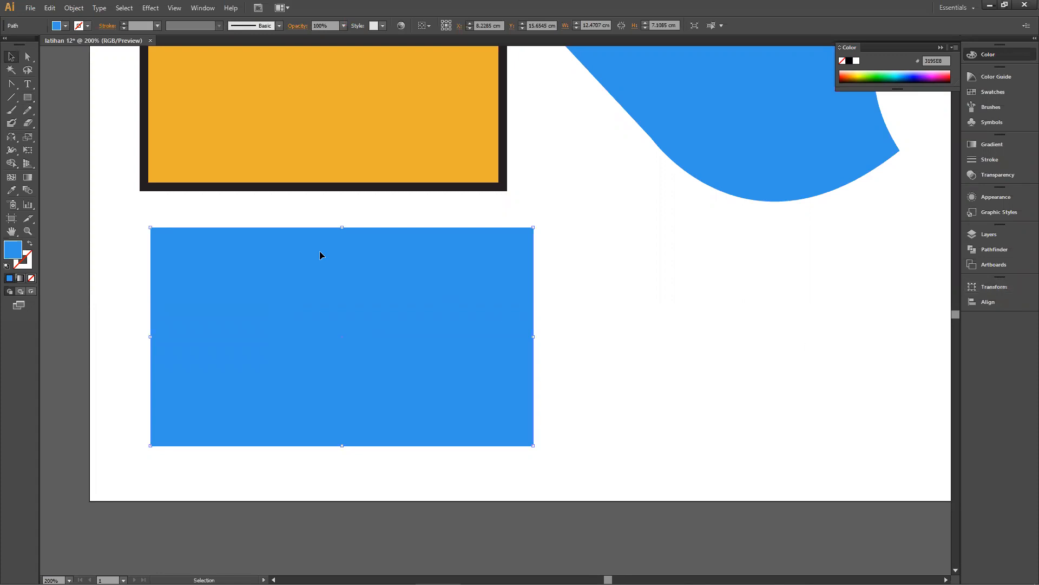
pyautogui.moveTo(351, 270); pyautogui.dragTo(343, 269)
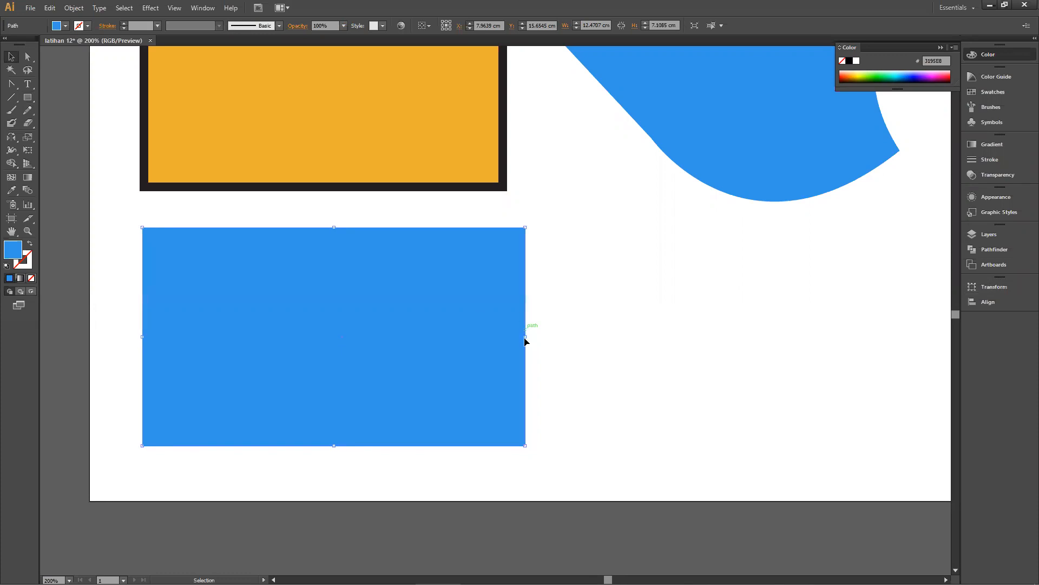
pyautogui.moveTo(525, 337); pyautogui.dragTo(385, 336)
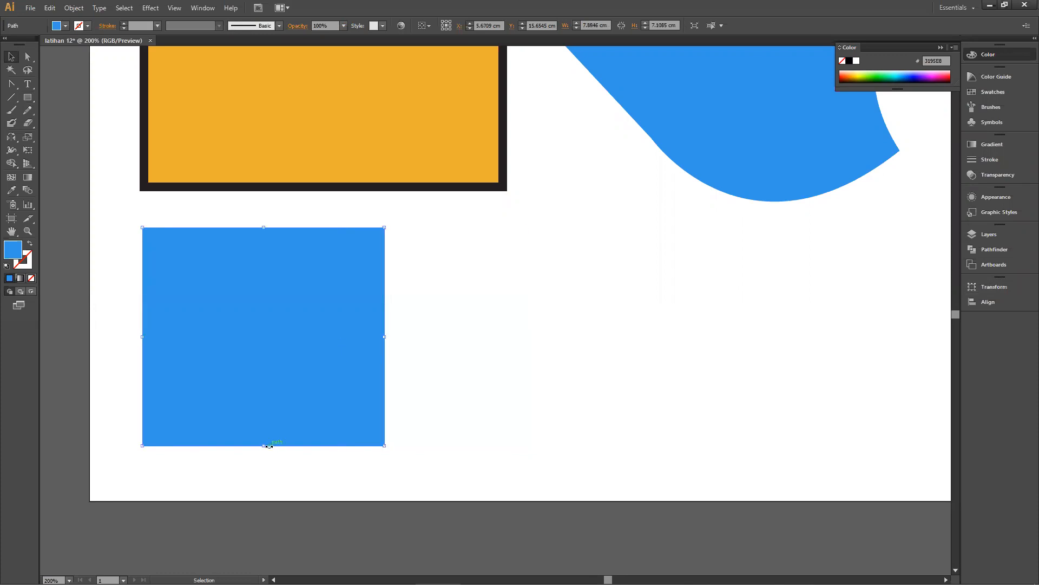
pyautogui.click(497, 386)
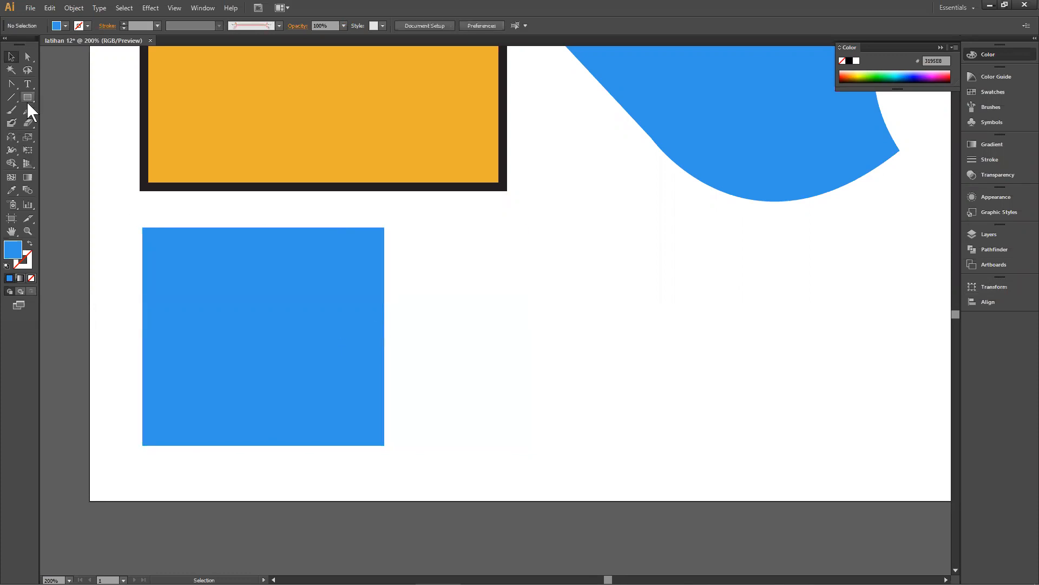
# Step: Draw a strokeless circle about 7.8 cm in diameter with fill #33E590 and place it over the blue rectangle's lower-right part
pyautogui.moveTo(27, 101); pyautogui.dragTo(57, 119)
pyautogui.doubleClick(19, 263)
pyautogui.moveTo(670, 206); pyautogui.dragTo(670, 224)
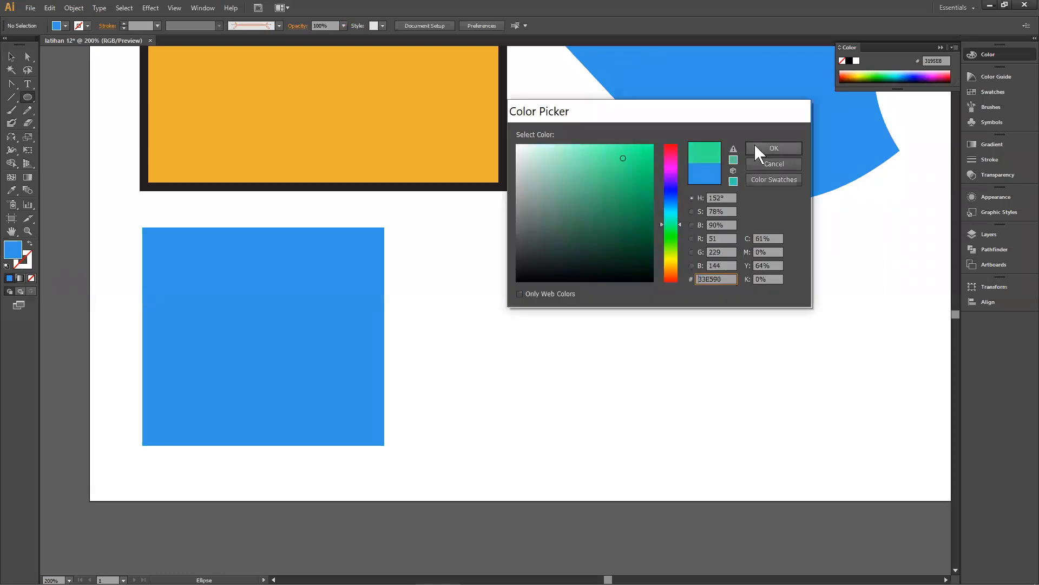
pyautogui.click(755, 144)
pyautogui.moveTo(394, 378); pyautogui.dragTo(506, 427)
pyautogui.click(11, 57)
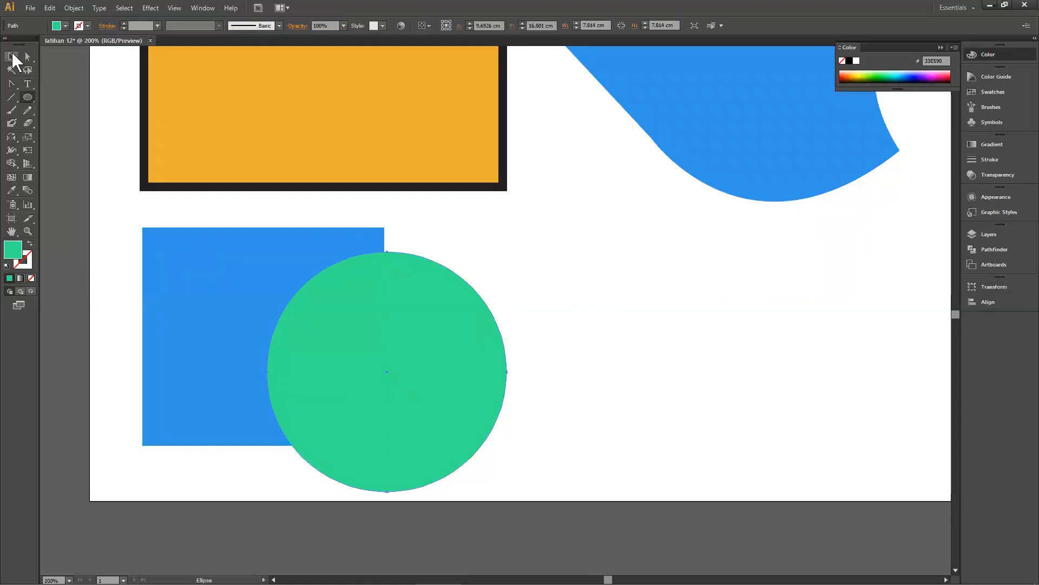
pyautogui.moveTo(375, 333)
pyautogui.mouseDown()
pyautogui.moveTo(285, 339)
pyautogui.moveTo(385, 330)
pyautogui.moveTo(361, 337)
pyautogui.mouseUp()
pyautogui.click(482, 287)
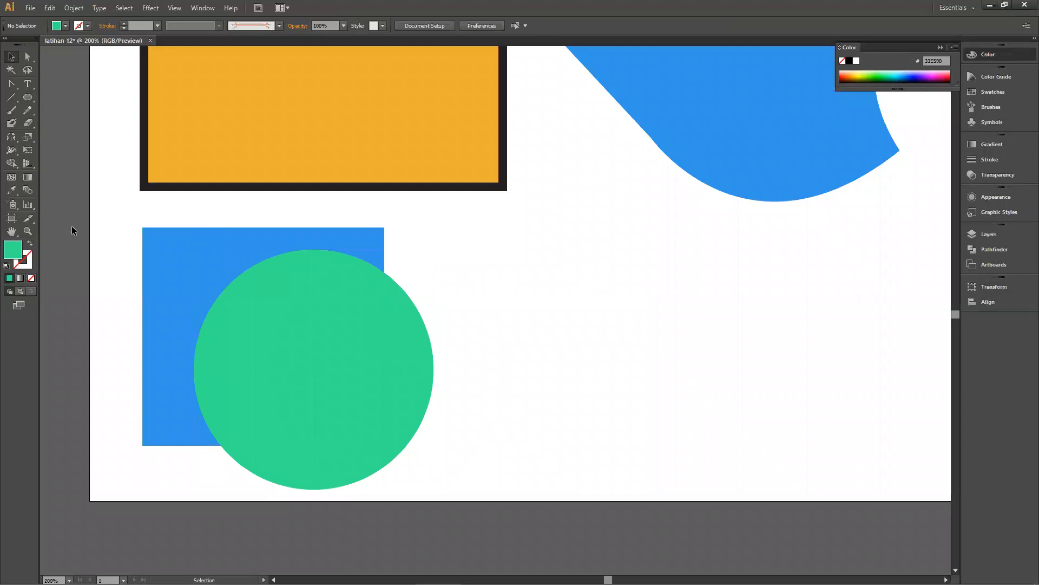
# Step: Select the blue rectangle and the green circle together and display the Pathfinder options
pyautogui.moveTo(434, 401); pyautogui.dragTo(512, 393)
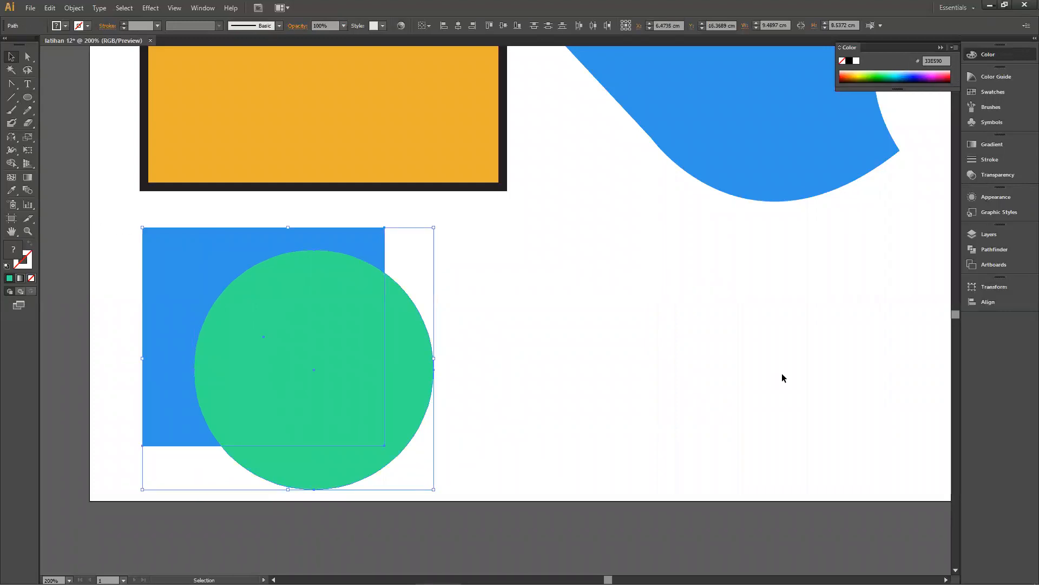
pyautogui.click(997, 250)
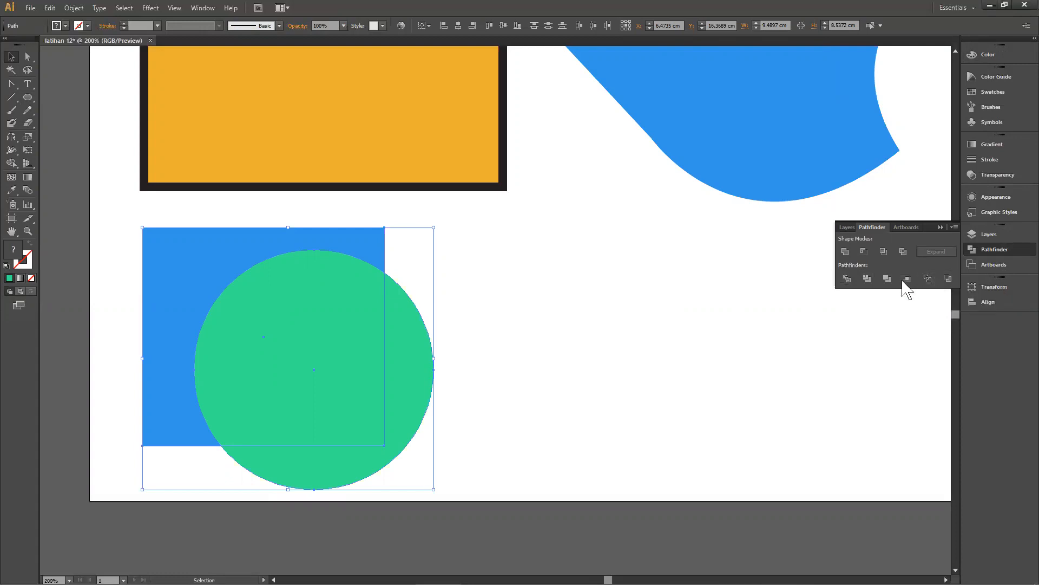
pyautogui.click(847, 280)
pyautogui.click(468, 360)
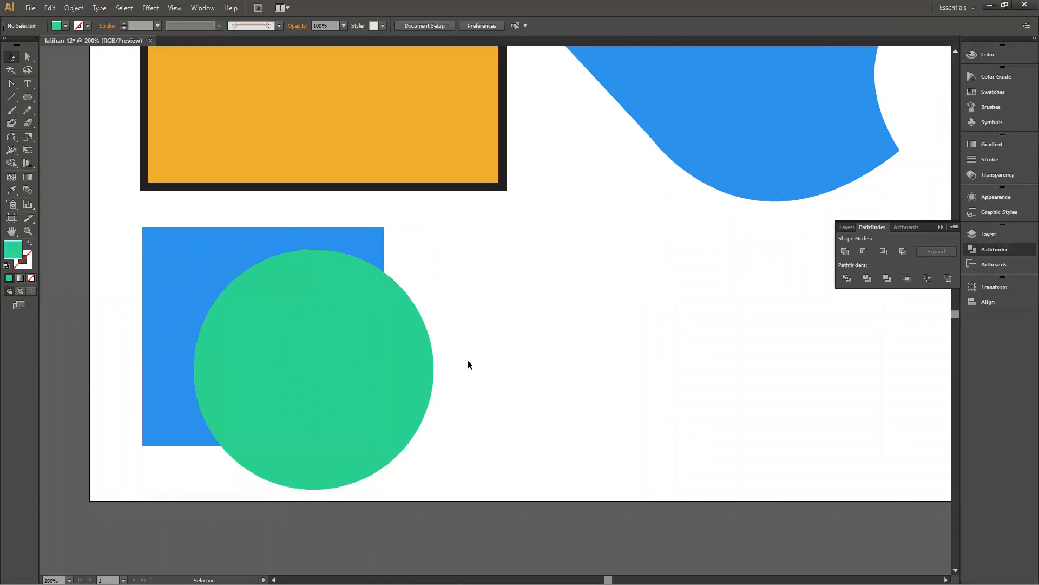
# Step: Move the green circle to about X 7.8, Y 17.2 cm and select it together with the blue rectangle
pyautogui.moveTo(391, 356); pyautogui.dragTo(405, 369)
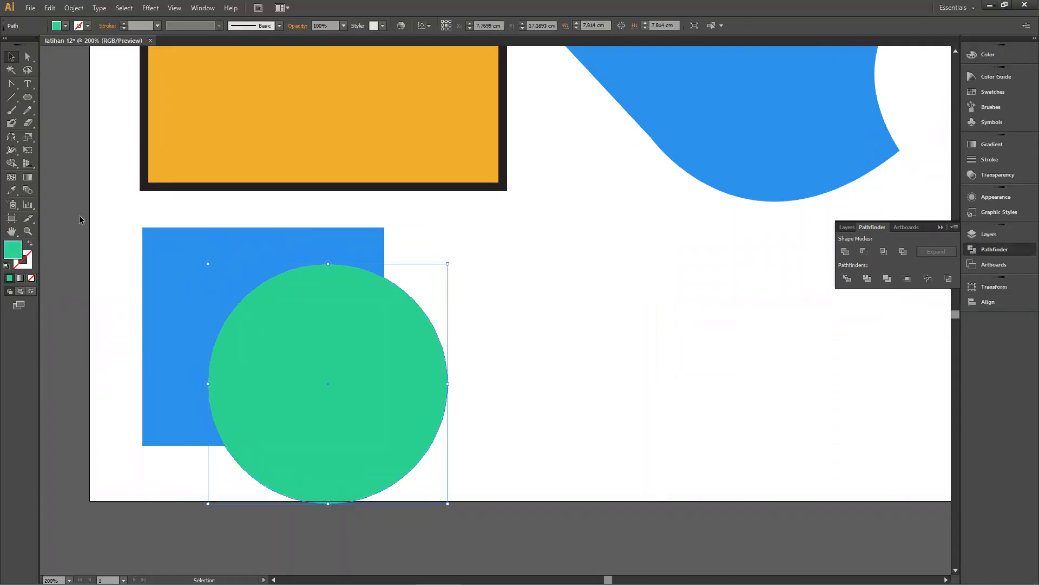
pyautogui.moveTo(276, 320); pyautogui.dragTo(482, 389)
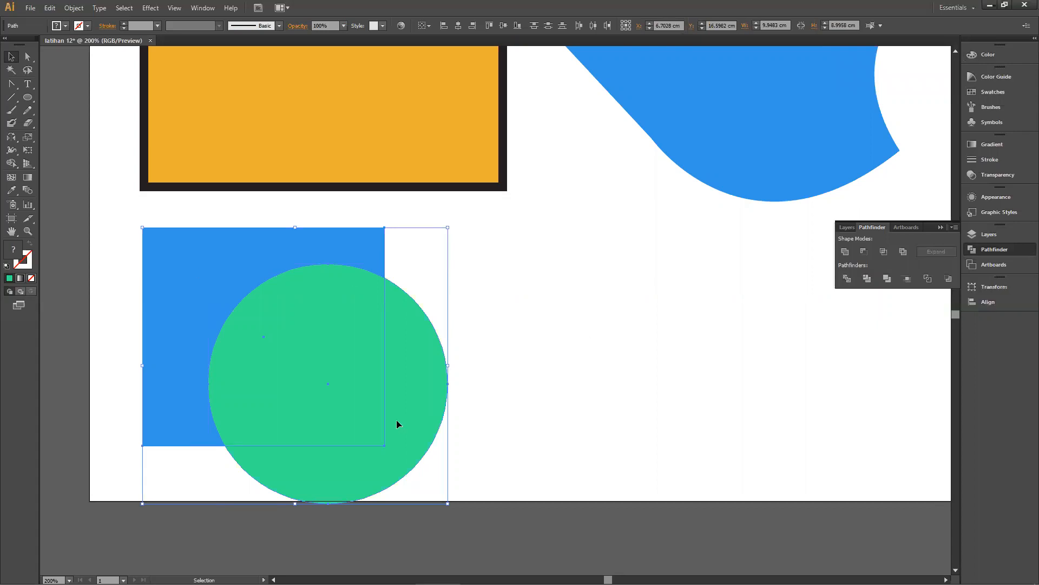
pyautogui.moveTo(573, 297); pyautogui.dragTo(276, 350)
pyautogui.scroll(-1, 380, 371)
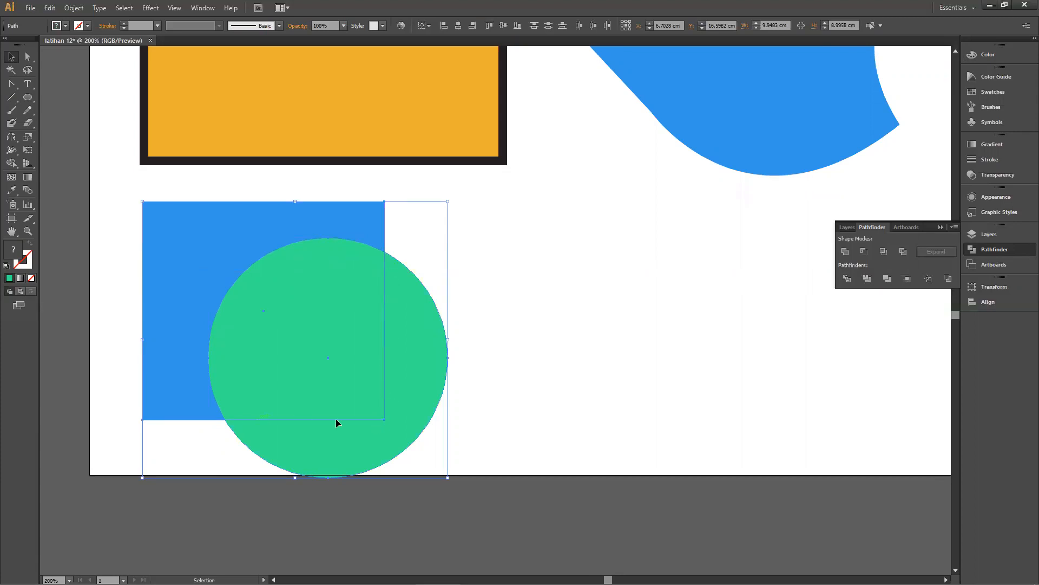
# Step: Divide the overlapping blue rectangle and green circle with Pathfinder and ungroup the resulting pieces
pyautogui.click(847, 280)
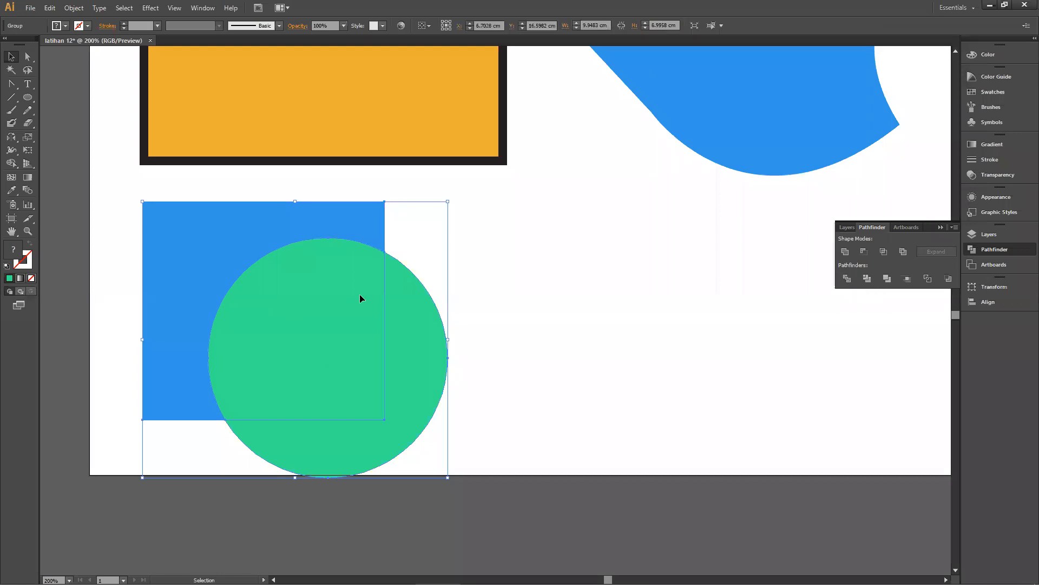
pyautogui.rightClick(363, 296)
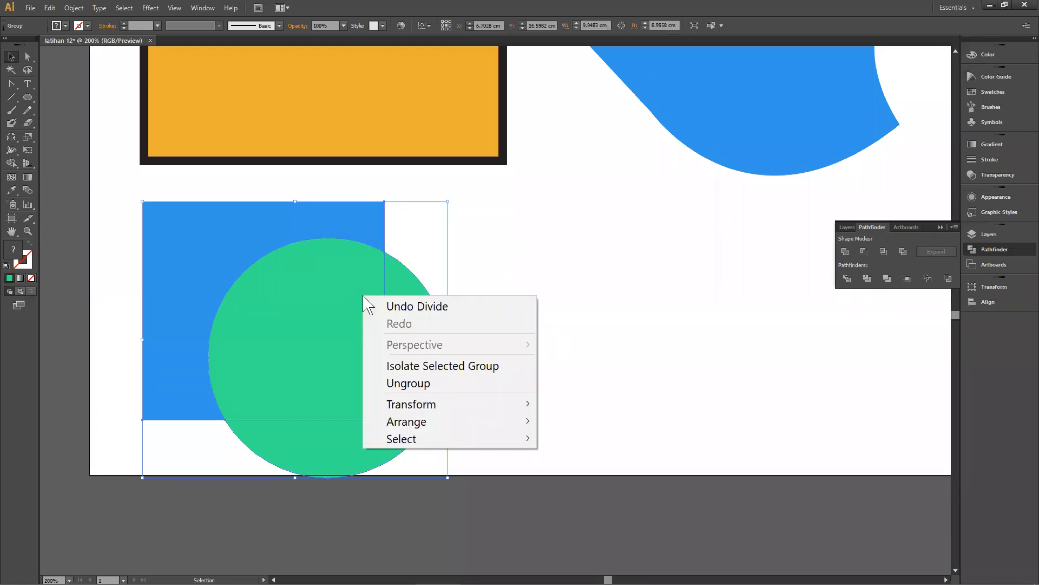
pyautogui.click(422, 384)
# Step: Move the outer green piece to about X 9.3, Y 16.5 cm and offset the overlap piece so narrow gaps separate all three pieces
pyautogui.moveTo(436, 330); pyautogui.dragTo(460, 362)
pyautogui.moveTo(301, 310); pyautogui.dragTo(320, 330)
pyautogui.click(411, 283)
pyautogui.moveTo(255, 222); pyautogui.dragTo(237, 203)
pyautogui.hotkey('ctrl', 'z')
pyautogui.moveTo(351, 333); pyautogui.dragTo(363, 324)
pyautogui.hotkey('ctrl', 'z')
pyautogui.moveTo(481, 370); pyautogui.dragTo(472, 369)
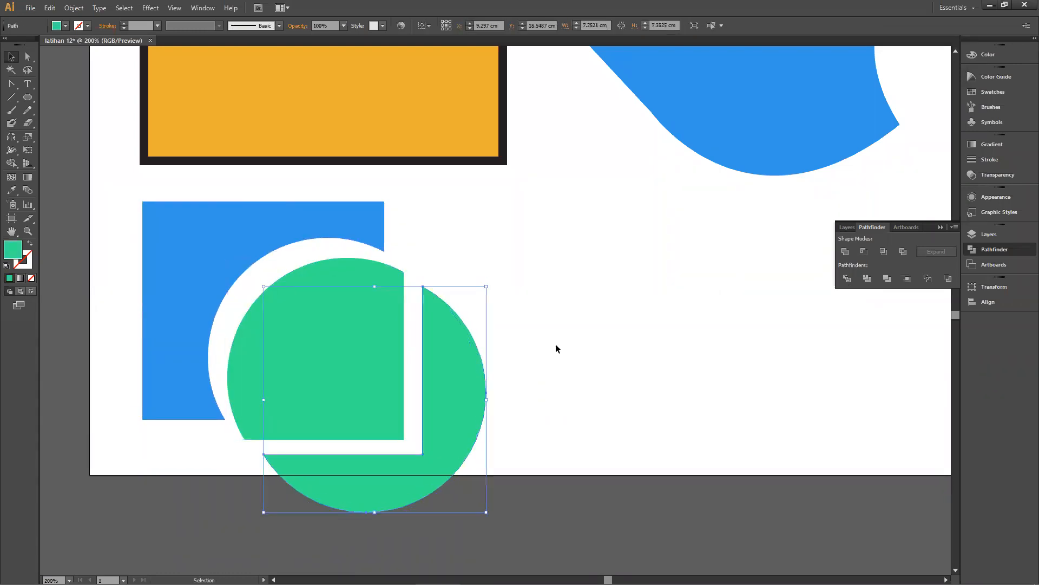
pyautogui.click(550, 331)
# Step: Add the point text "TEXT" in the empty area beside the divided shapes, below the curved blue shape
pyautogui.moveTo(596, 267); pyautogui.dragTo(502, 258)
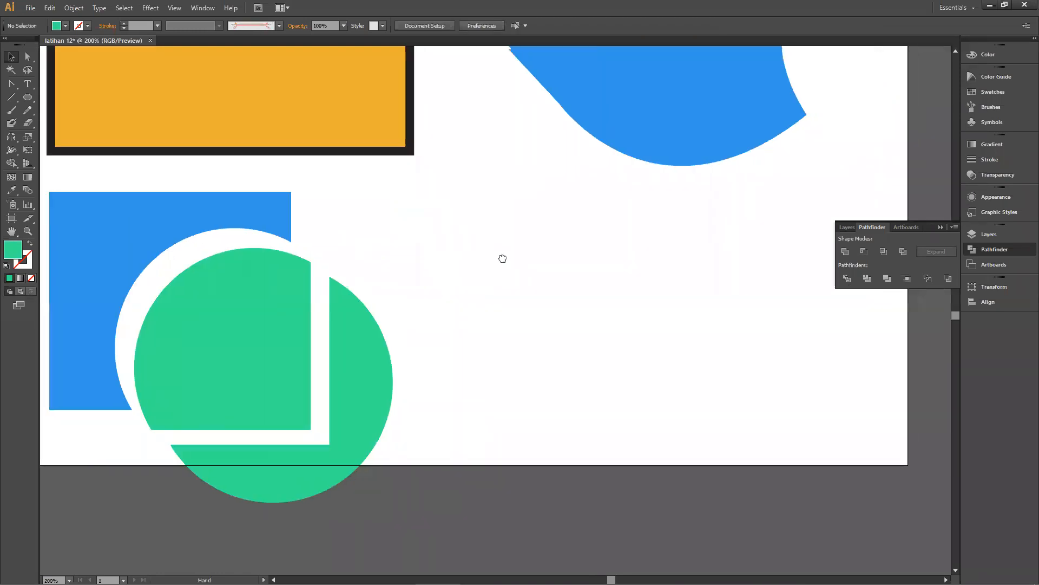
pyautogui.click(22, 84)
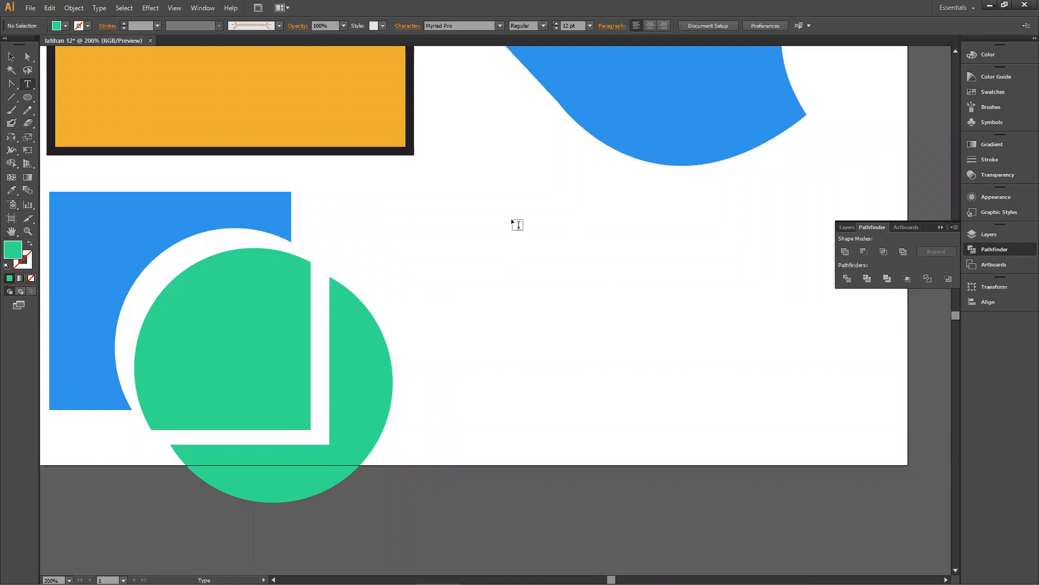
pyautogui.click(498, 236)
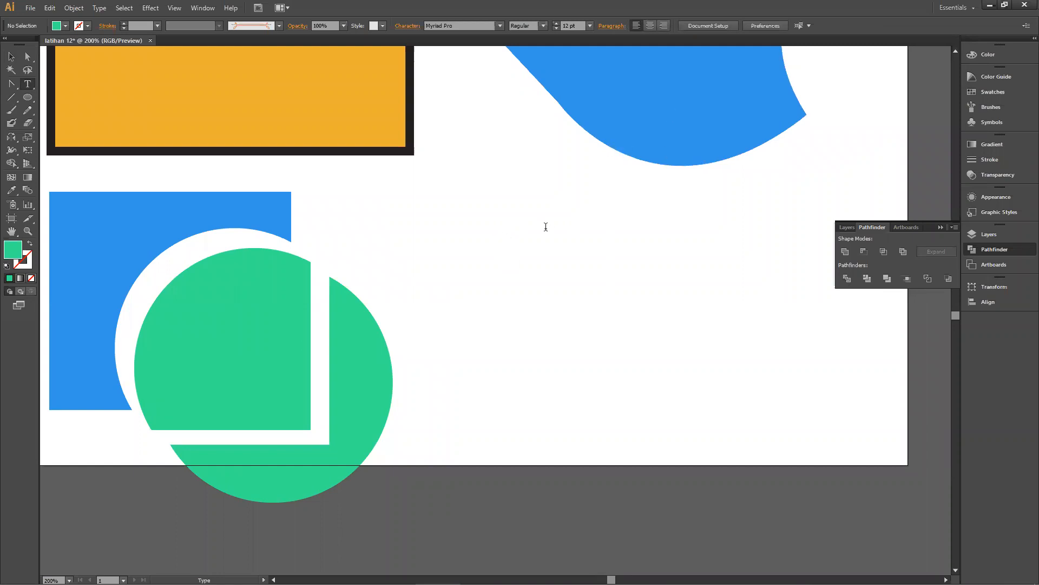
pyautogui.keyDown('ctrl'); pyautogui.click(515, 145); pyautogui.keyUp('ctrl')
pyautogui.click(27, 84)
pyautogui.click(467, 246)
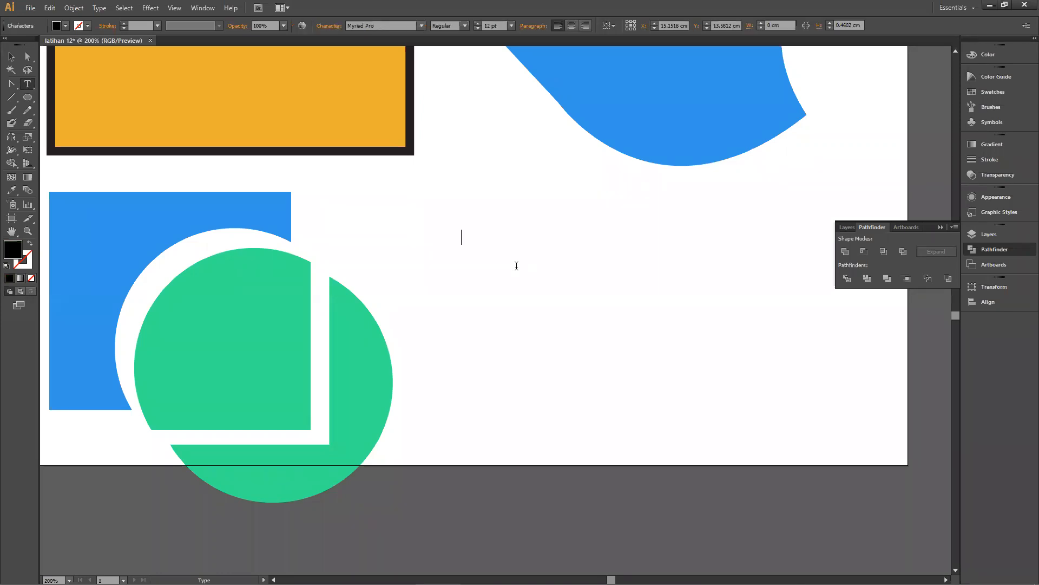
pyautogui.write('TEXT')
# Step: Enlarge the word TEXT to about 55 pt and move it to about X 16.5, Y 13.9 cm
pyautogui.click(11, 58)
pyautogui.moveTo(489, 246); pyautogui.dragTo(587, 297)
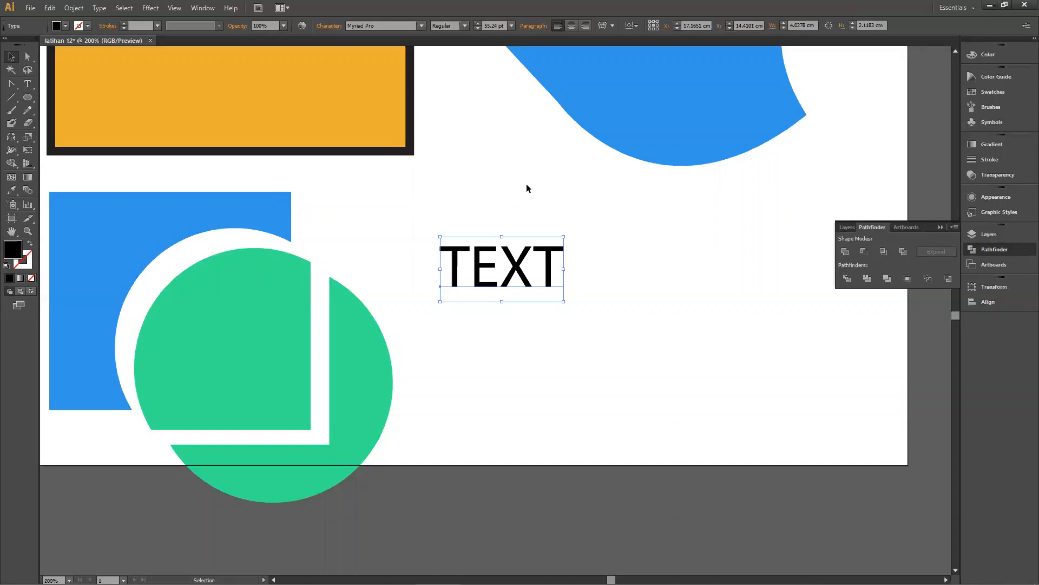
pyautogui.moveTo(515, 274); pyautogui.dragTo(509, 233)
pyautogui.moveTo(780, 269); pyautogui.dragTo(675, 278)
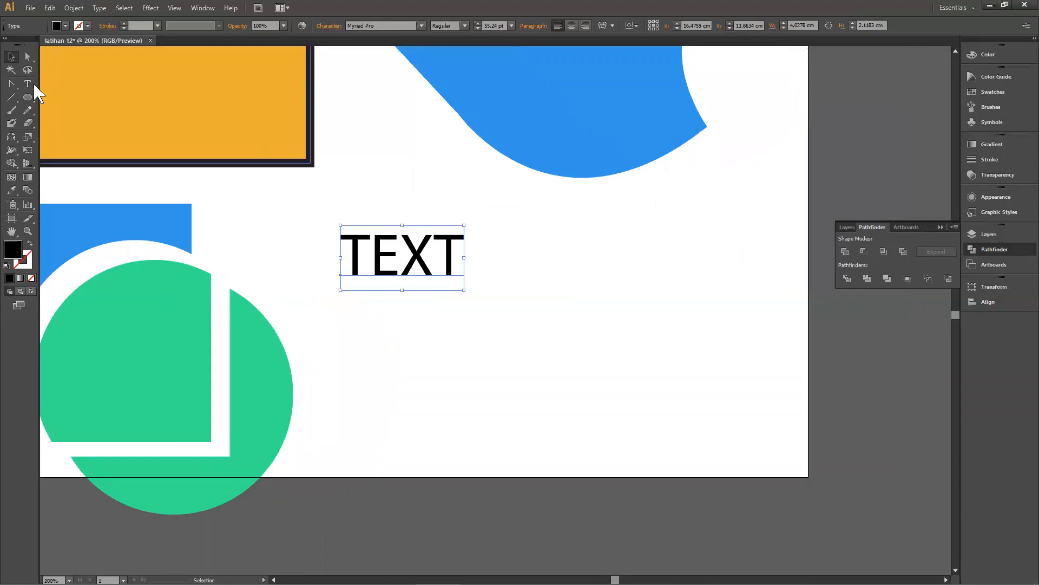
pyautogui.click(33, 84)
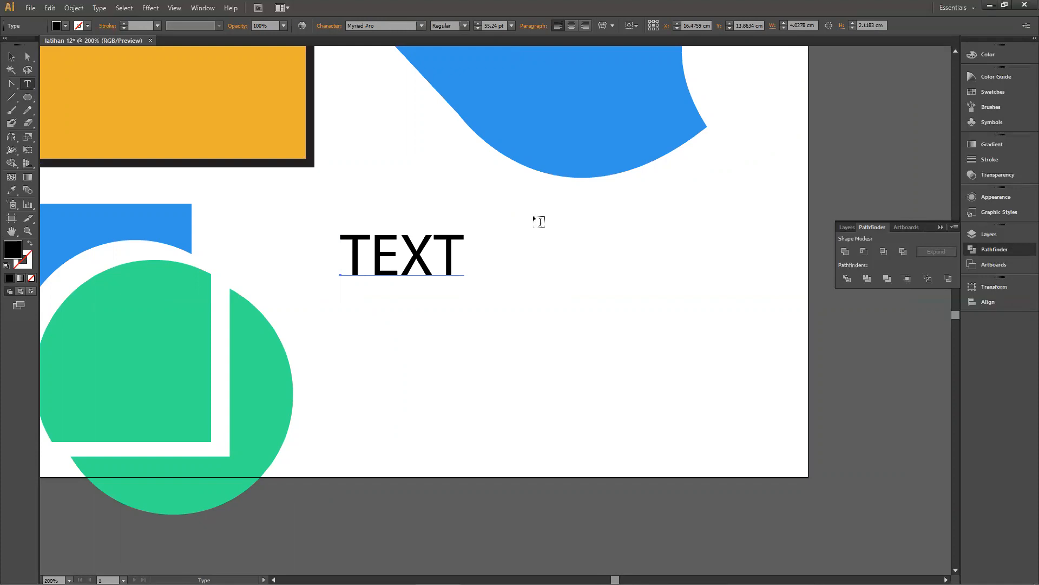
pyautogui.moveTo(543, 213); pyautogui.dragTo(699, 368)
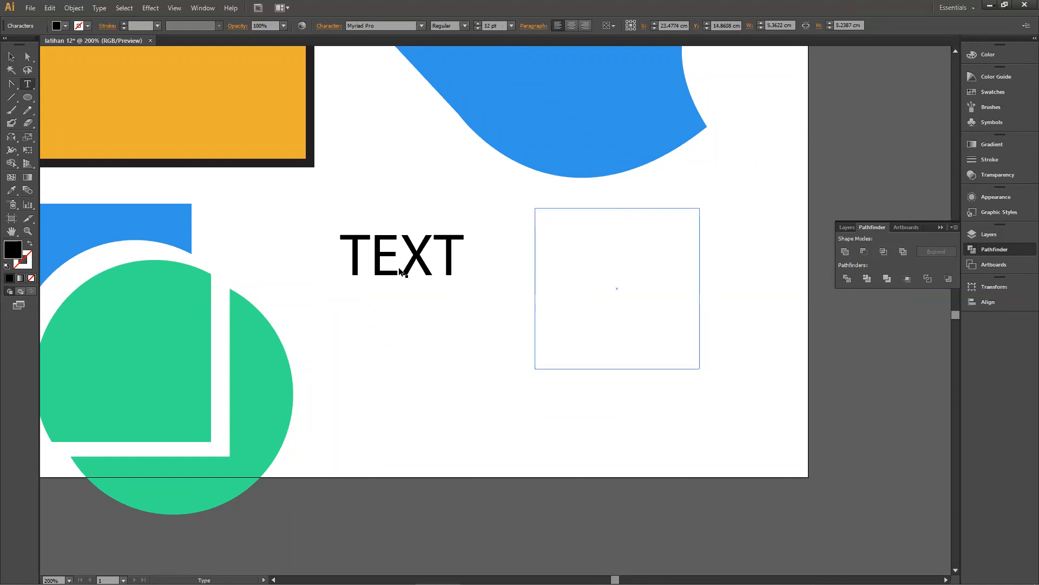
pyautogui.hotkey('ctrl', 'z')
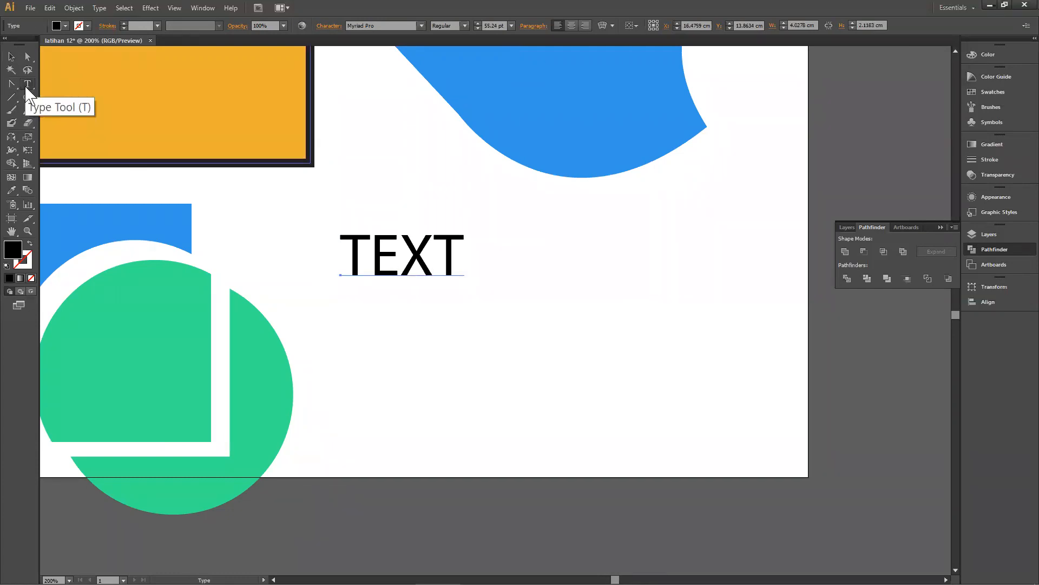
# Step: Draw a text area about 8.6 by 7.7 cm to the right of TEXT, enter "text text text" and copy those words
pyautogui.moveTo(527, 229); pyautogui.dragTo(790, 463)
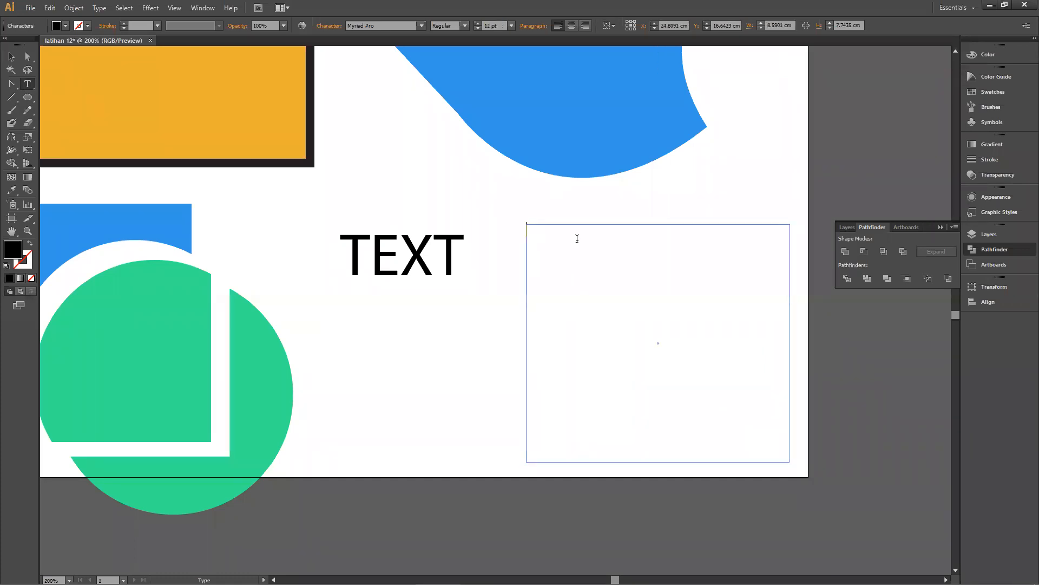
pyautogui.write('text text text')
pyautogui.hotkey('ctrl', 'a')
pyautogui.hotkey('ctrl', 'c')
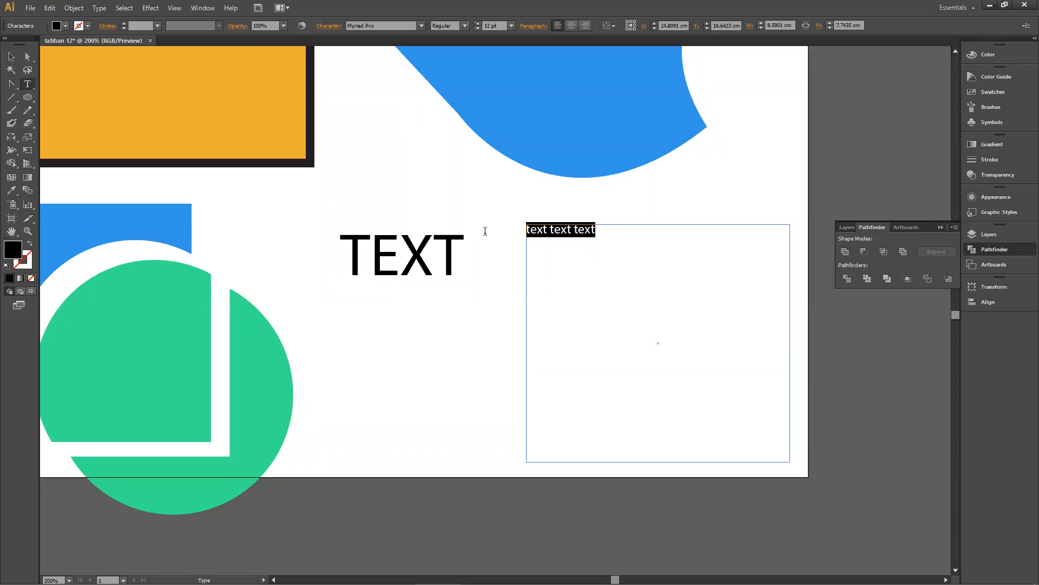
# Step: Paste the copied words repeatedly after the existing text until the paragraph runs to five lines
pyautogui.click(654, 229)
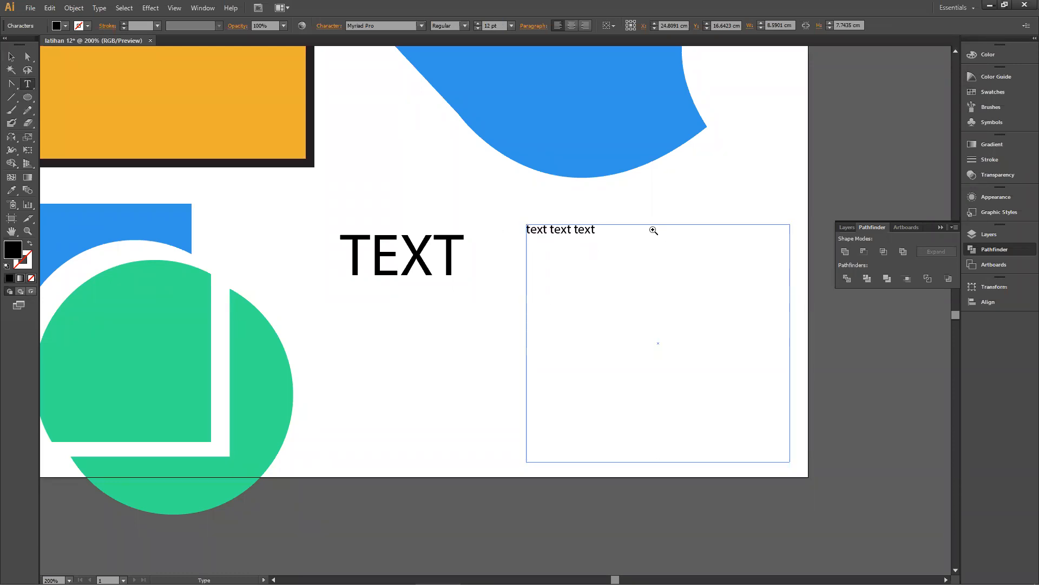
pyautogui.hotkey('ctrl', 'v')
pyautogui.hotkey('ctrl', 'v')
pyautogui.hotkey('ctrl', 'v')
pyautogui.hotkey('ctrl', 'v')
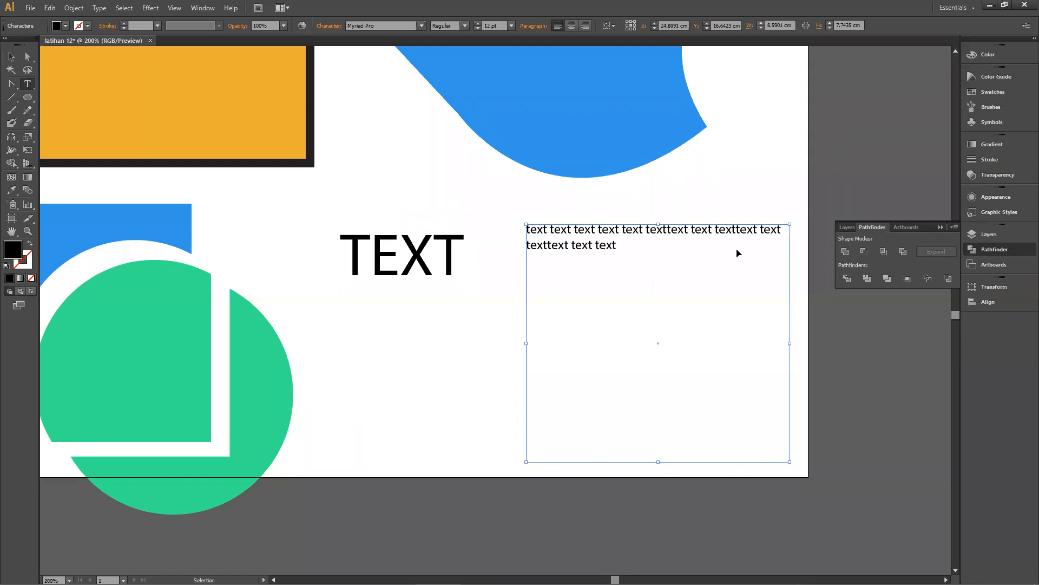
pyautogui.hotkey('ctrl', 'v')
pyautogui.hotkey('ctrl', 'v')
pyautogui.hotkey('ctrl', 'v')
pyautogui.hotkey('ctrl', 'v')
pyautogui.hotkey('ctrl', 'v')
pyautogui.hotkey('ctrl', 'v')
pyautogui.hotkey('ctrl', 'v')
pyautogui.hotkey('ctrl', 'v')
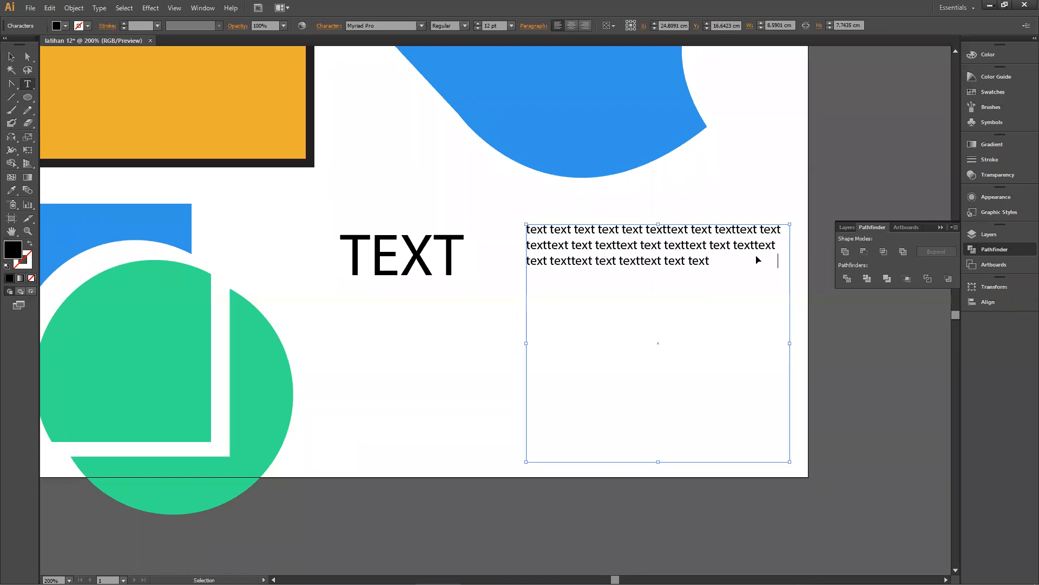
pyautogui.hotkey('ctrl', 'v')
pyautogui.hotkey('ctrl', 'v')
pyautogui.hotkey('ctrl', 'v')
pyautogui.hotkey('ctrl', 'v')
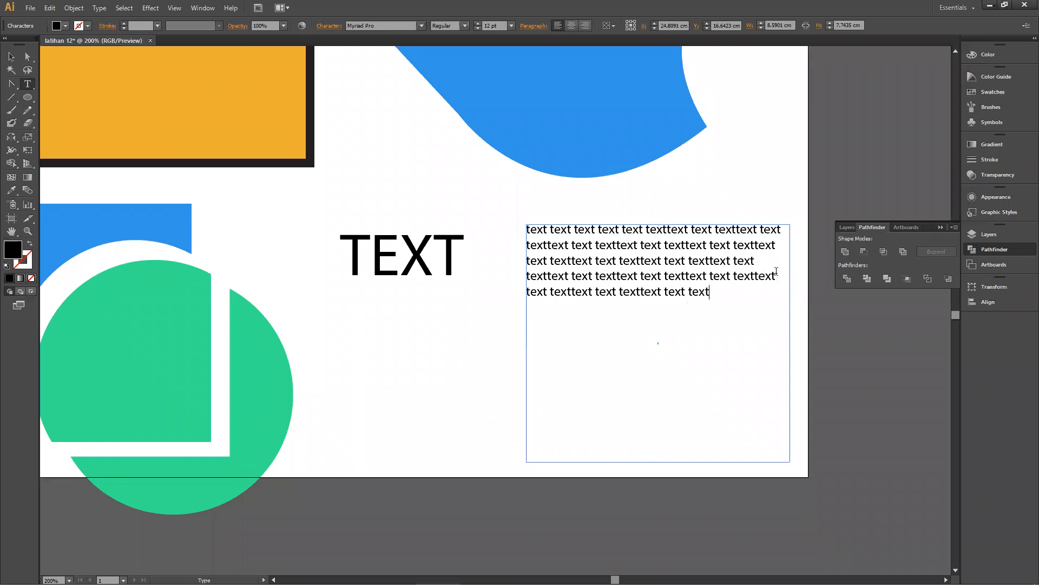
# Step: End the paragraph with a period, then shift its text area slightly to the left and deselect it
pyautogui.write('.')
pyautogui.press('Escape')
pyautogui.moveTo(663, 253); pyautogui.dragTo(656, 253)
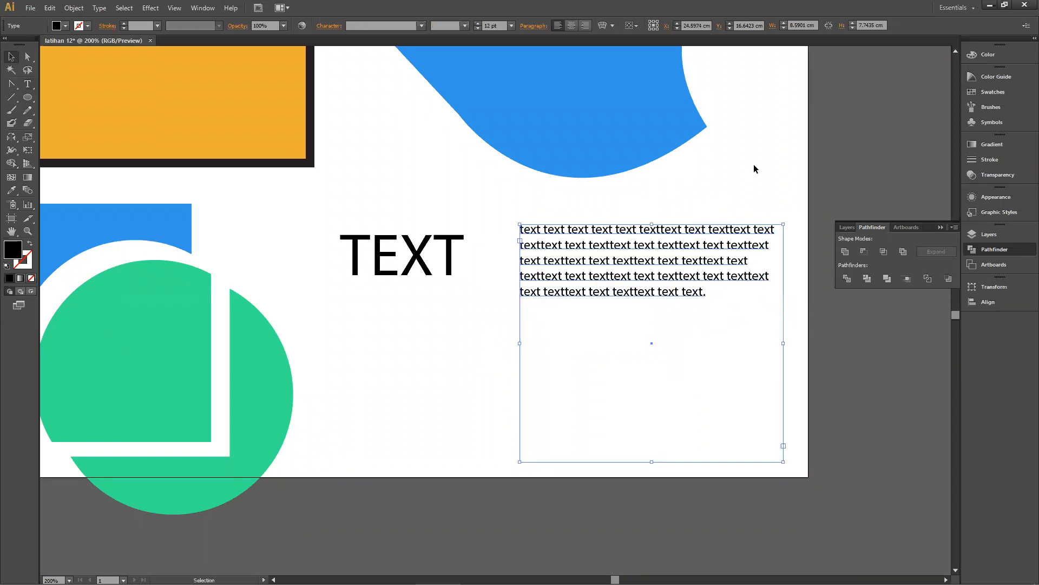
pyautogui.click(753, 164)
# Step: Review all the objects on the artboard together with the available shape tools and the Pen tool
pyautogui.hotkey('ctrl', '1')
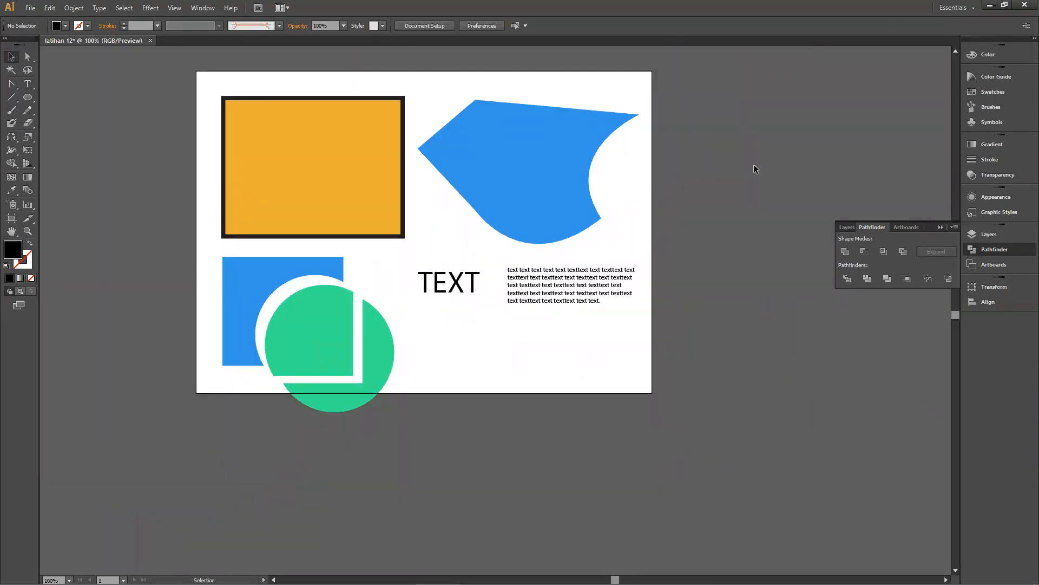
pyautogui.hotkey('ctrl', '=')
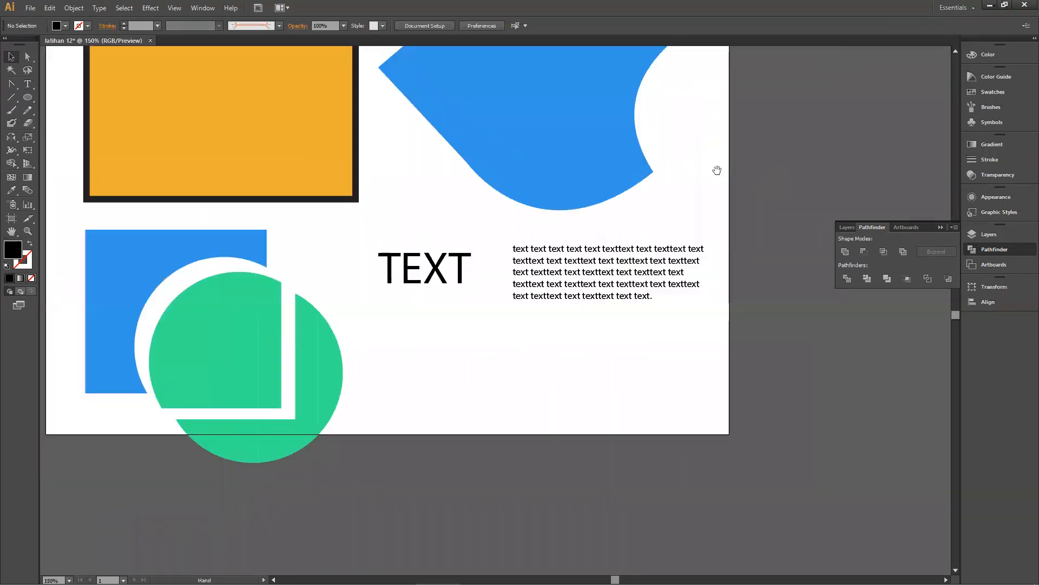
pyautogui.moveTo(671, 225); pyautogui.dragTo(693, 254)
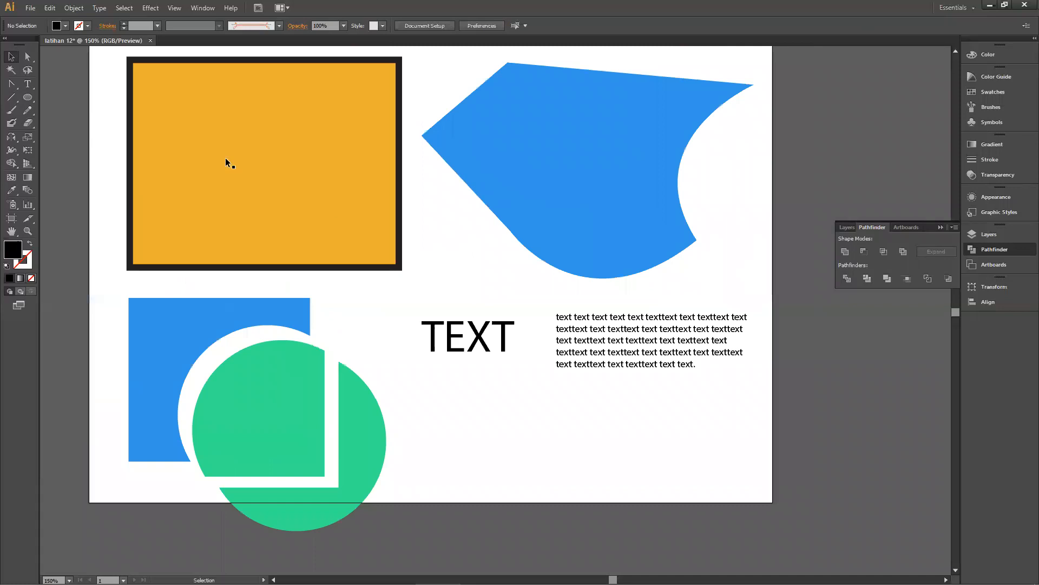
pyautogui.click(32, 100)
pyautogui.click(34, 99)
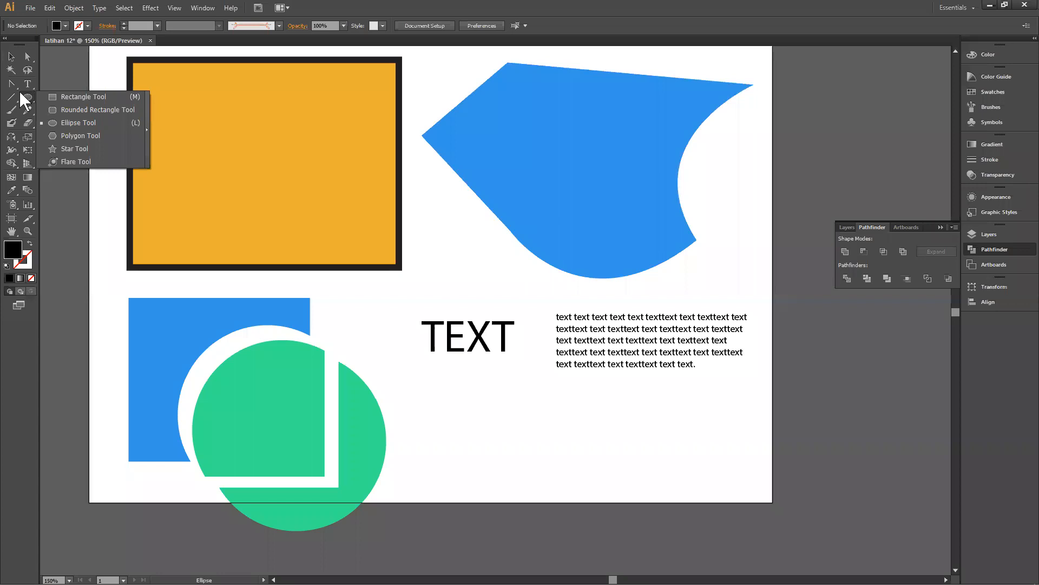
pyautogui.click(8, 81)
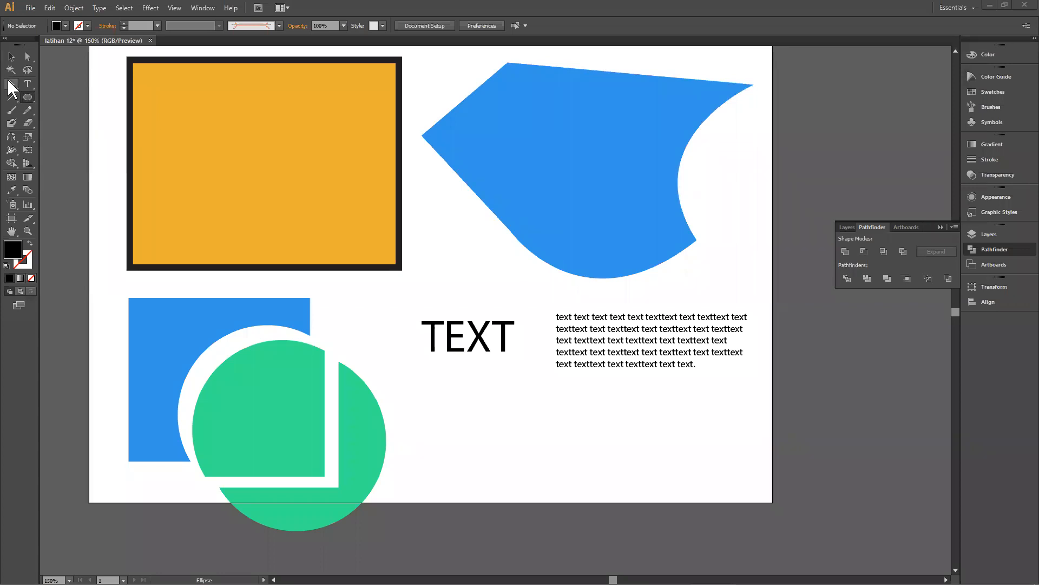
pyautogui.click(8, 82)
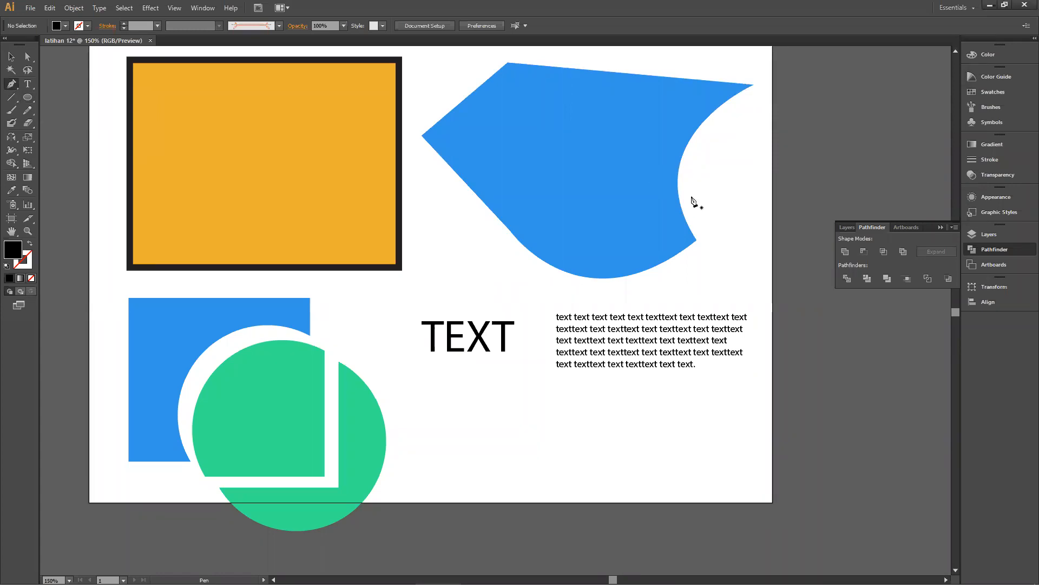
pyautogui.scroll(-3, 694, 202)
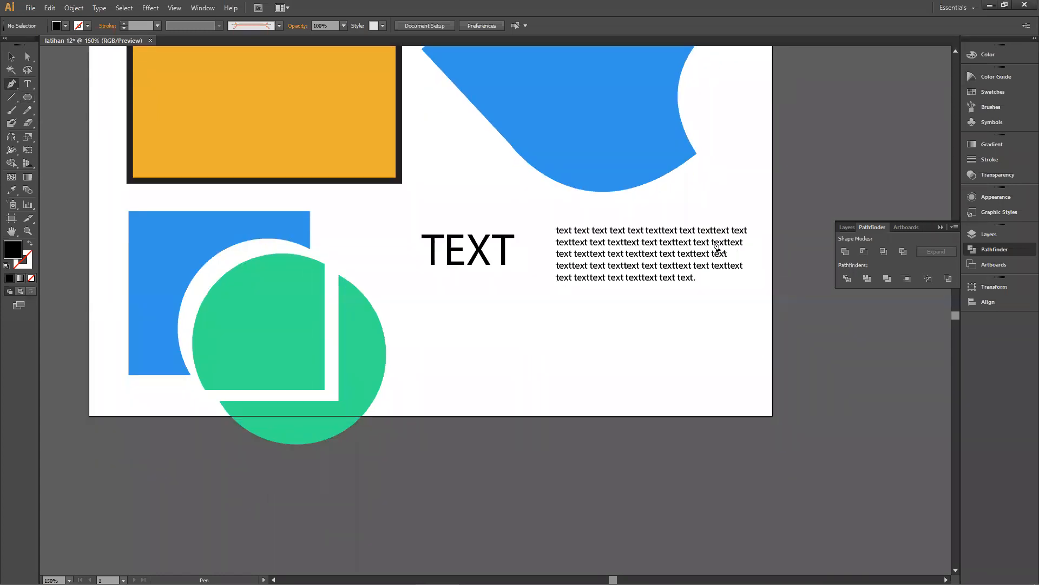
pyautogui.hotkey('ctrl', '=')
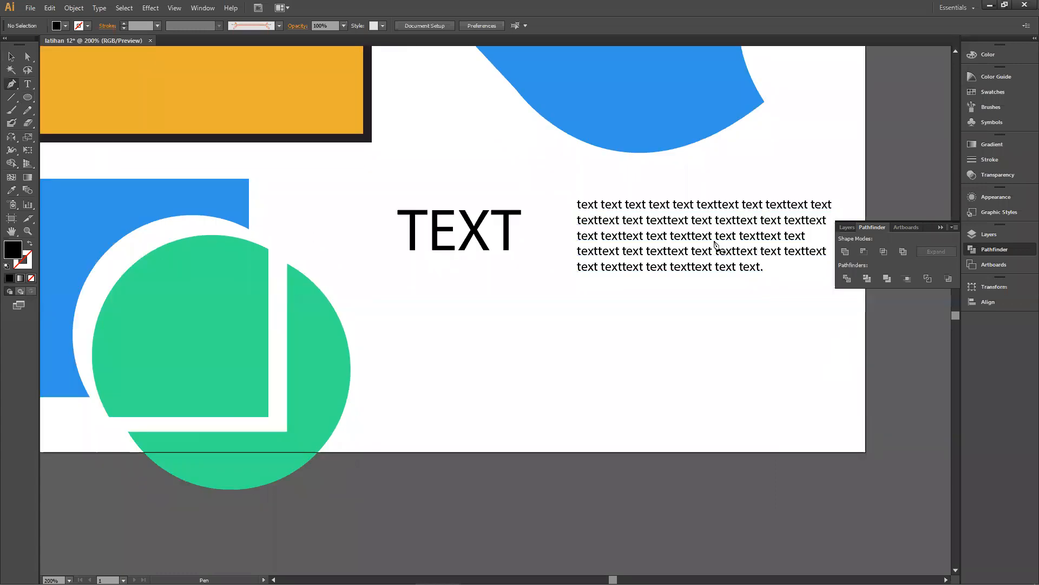
pyautogui.scroll(-3, 543, 225)
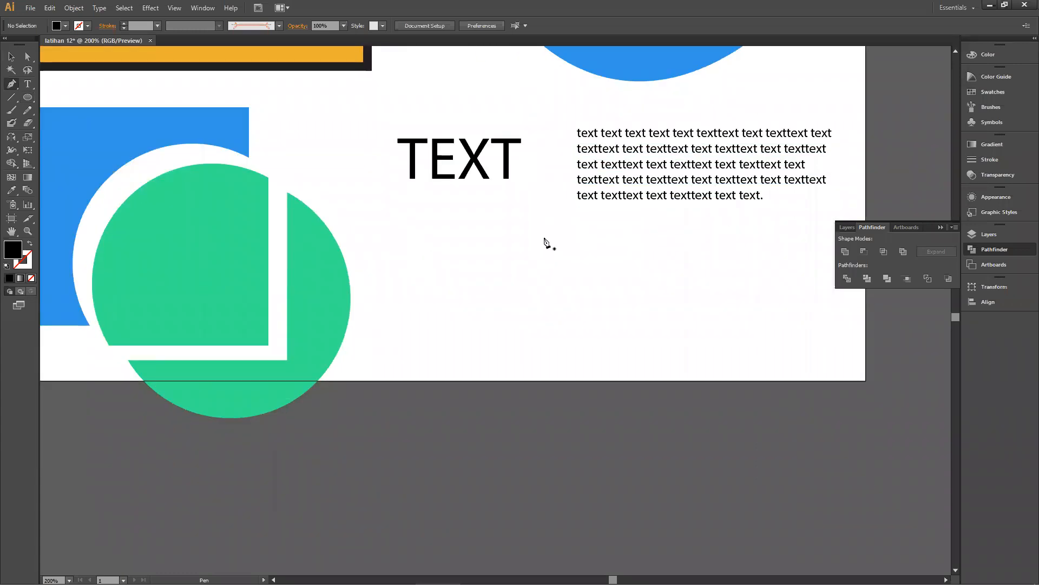
pyautogui.scroll(8, 555, 240)
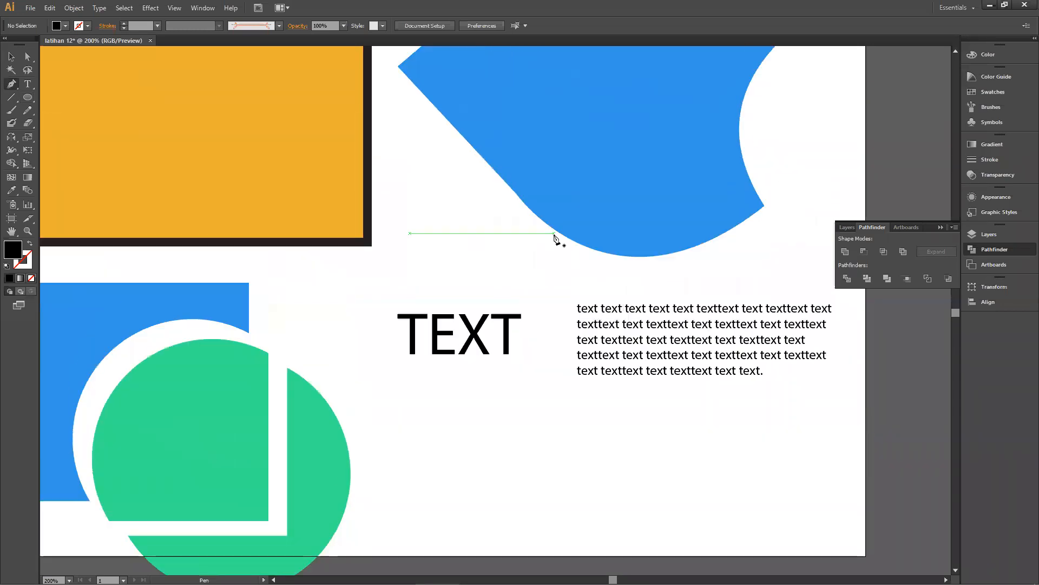
pyautogui.scroll(-3, 699, 209)
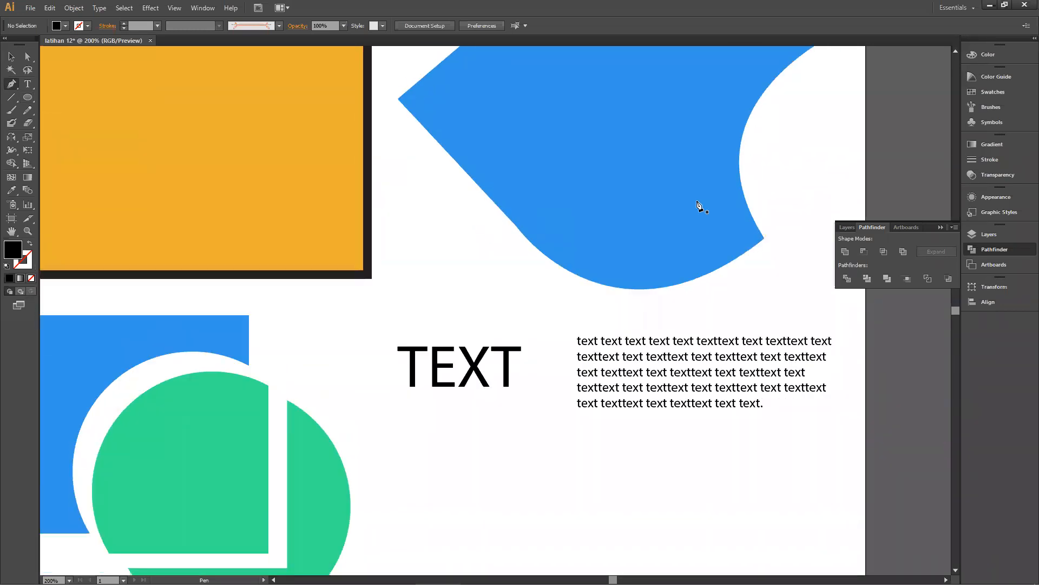
pyautogui.scroll(-5, 701, 217)
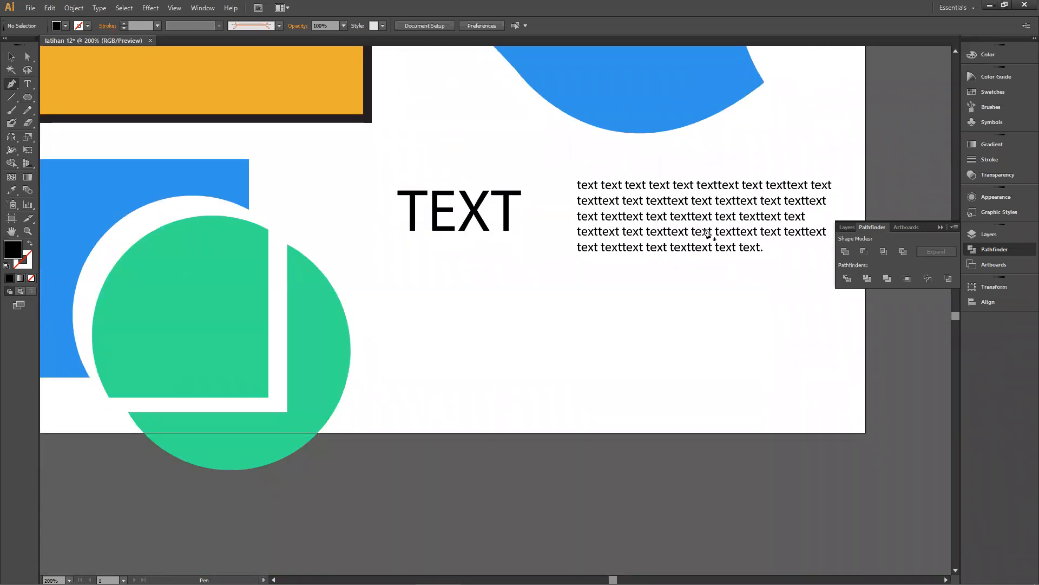
pyautogui.scroll(-3, 705, 231)
pyautogui.scroll(1, 571, 216)
pyautogui.moveTo(570, 216); pyautogui.dragTo(527, 218)
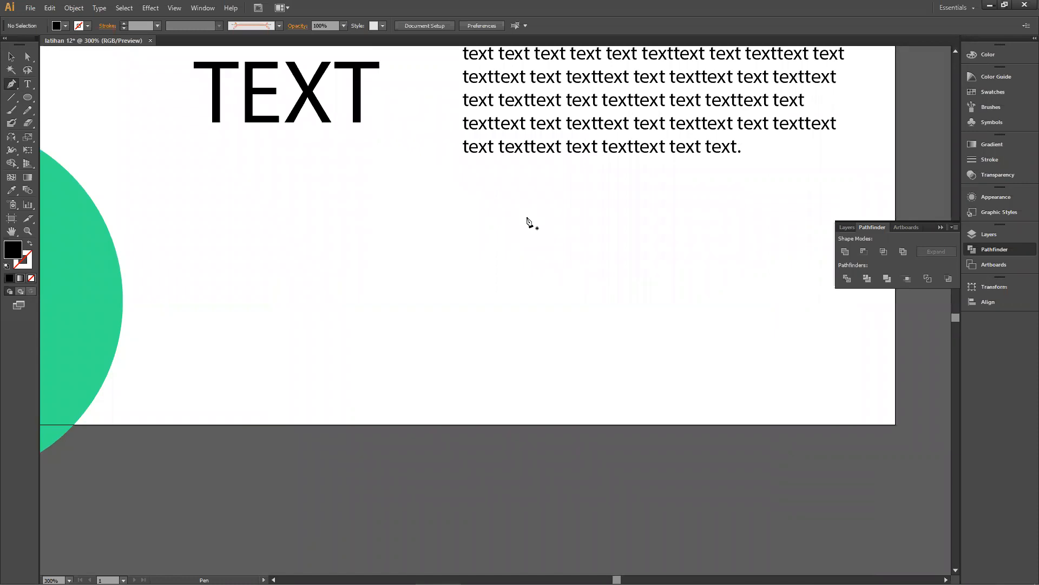
pyautogui.moveTo(505, 146); pyautogui.dragTo(714, 435)
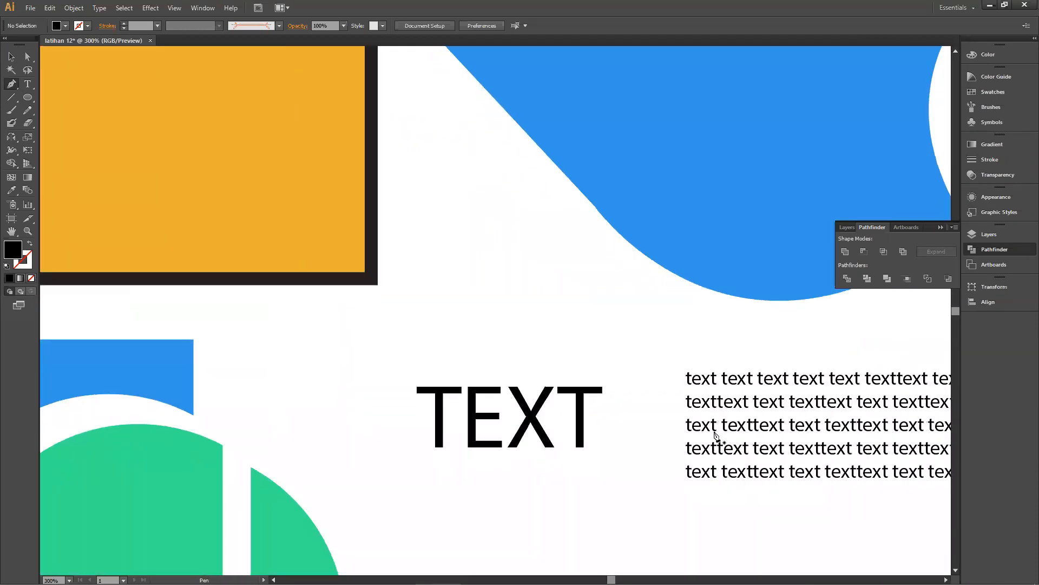
# Step: Check the New Document settings without creating a file, then open the cake sketch 7.jpg from the Desktop
pyautogui.click(27, 8)
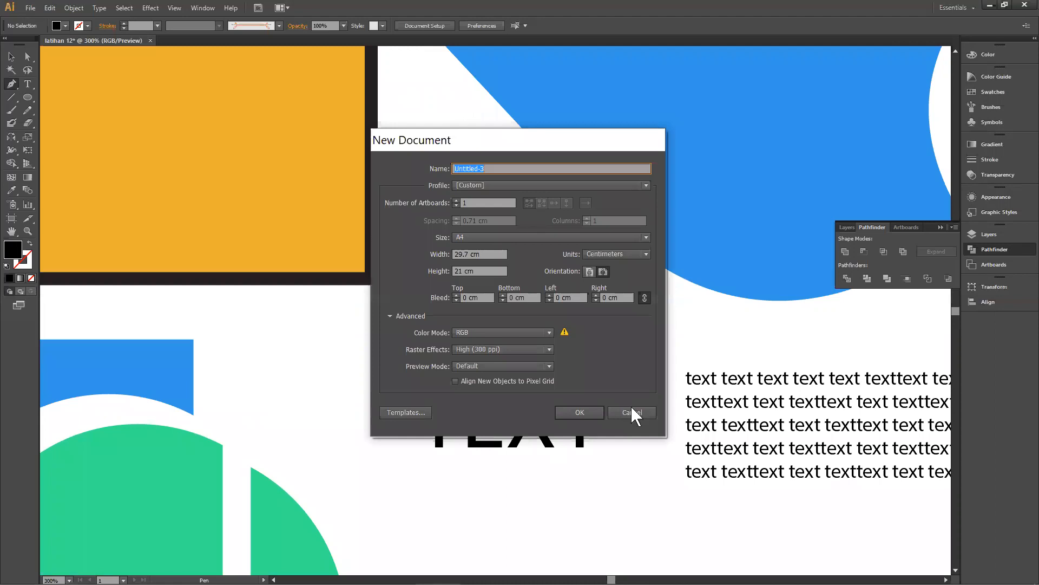
pyautogui.click(632, 412)
pyautogui.click(30, 8)
pyautogui.click(65, 59)
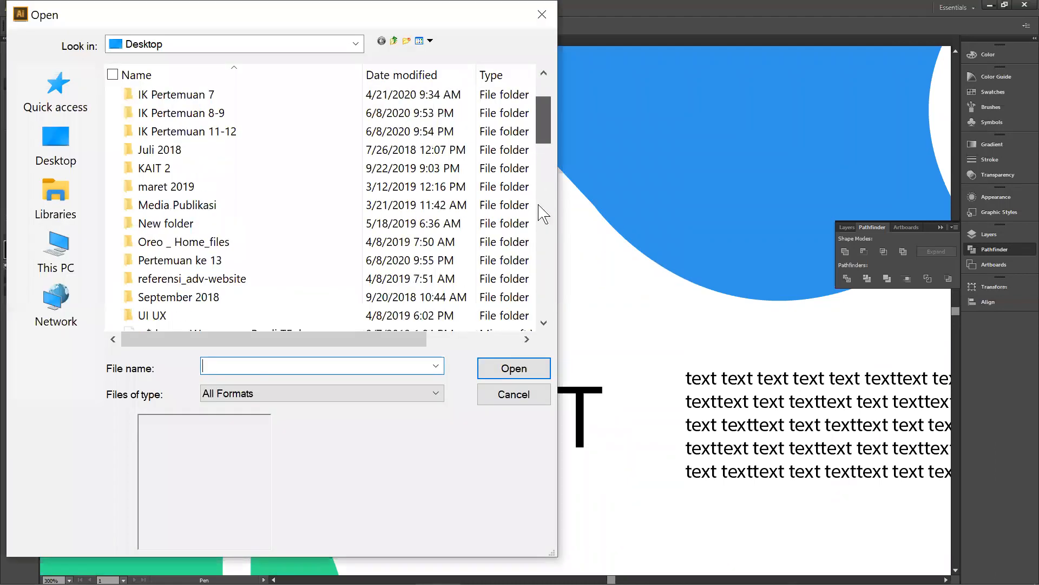
pyautogui.click(543, 214)
pyautogui.click(87, 142)
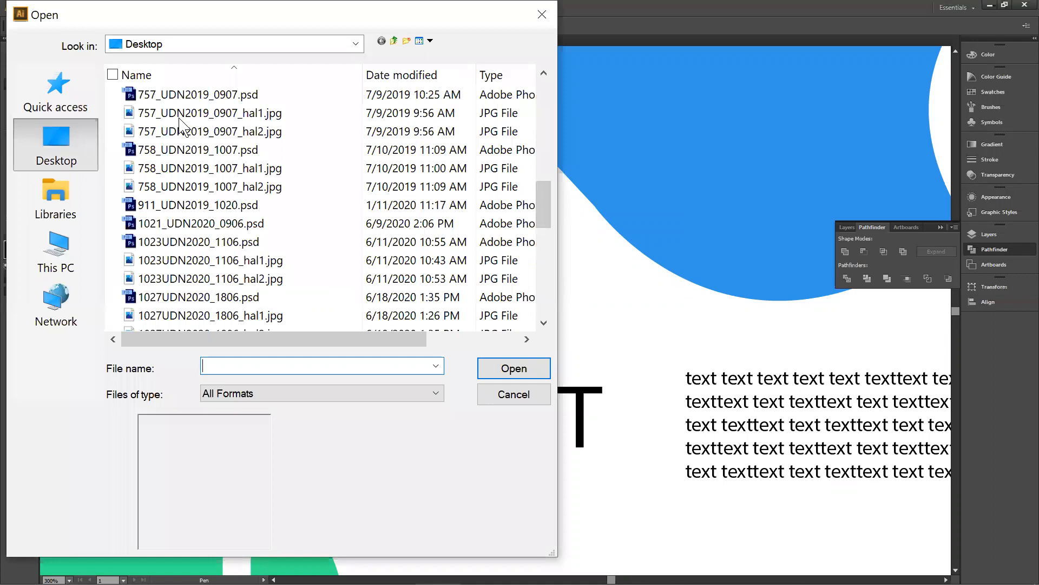
pyautogui.click(547, 123)
pyautogui.click(546, 189)
pyautogui.moveTo(546, 233); pyautogui.dragTo(567, 177)
pyautogui.click(310, 267)
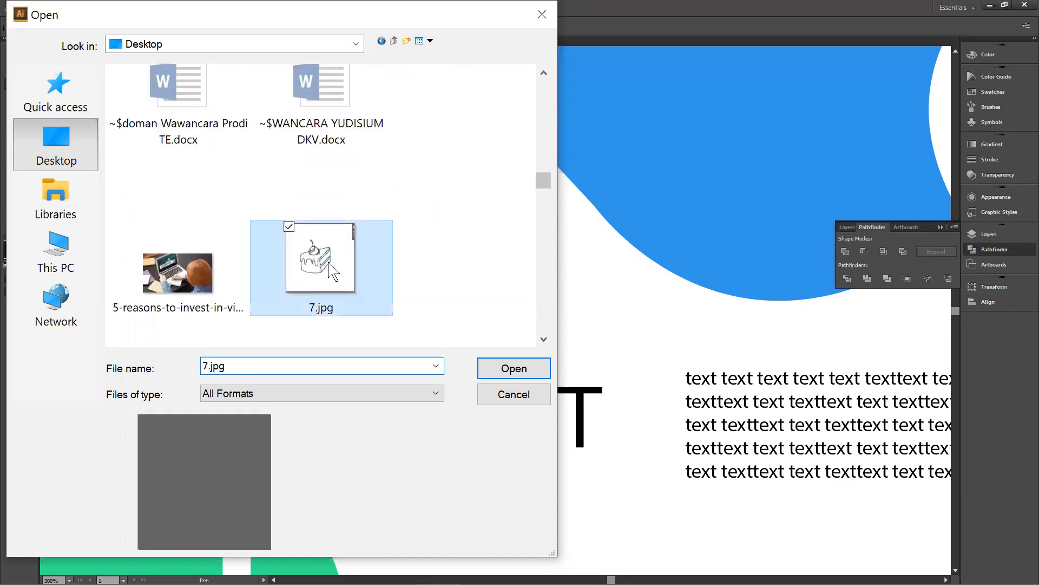
pyautogui.click(504, 374)
# Step: Add a new layer above the cake sketch and lock Layer 1, keeping the new layer active for drawing
pyautogui.hotkey('ctrl', '+')
pyautogui.hotkey('ctrl', '+')
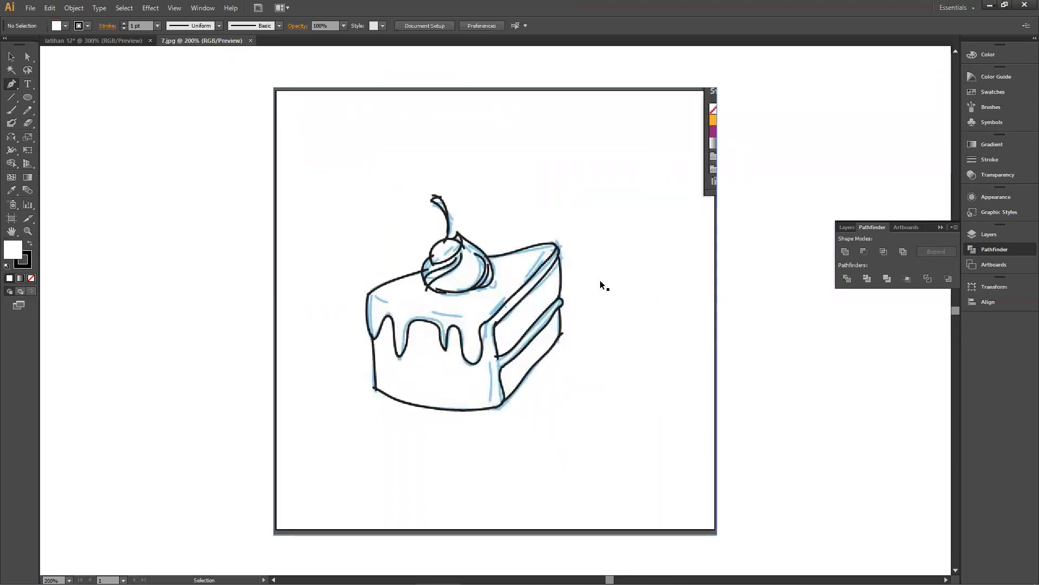
pyautogui.hotkey('ctrl', '+')
pyautogui.hotkey('ctrl', '+')
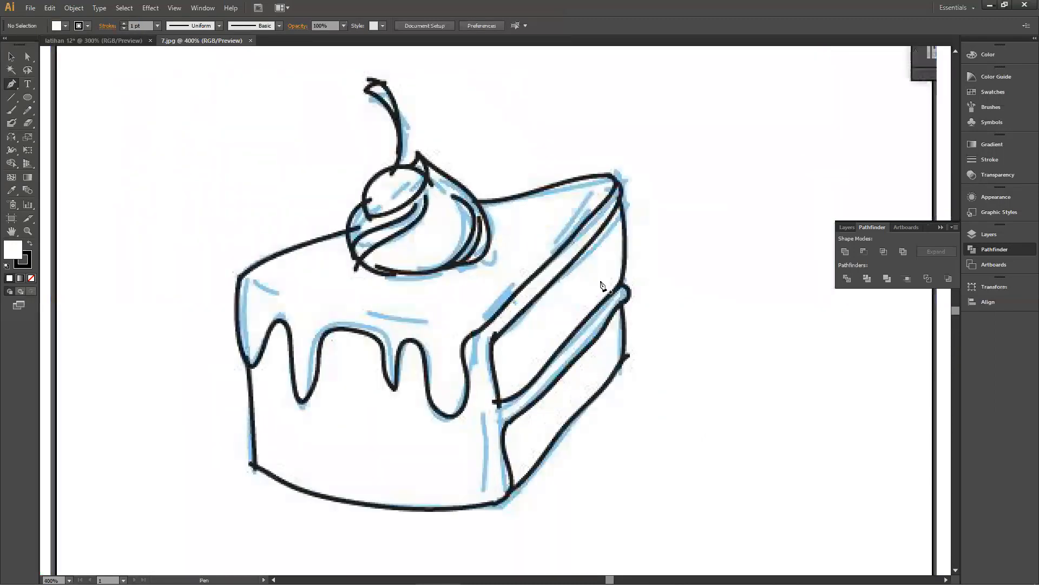
pyautogui.click(1016, 240)
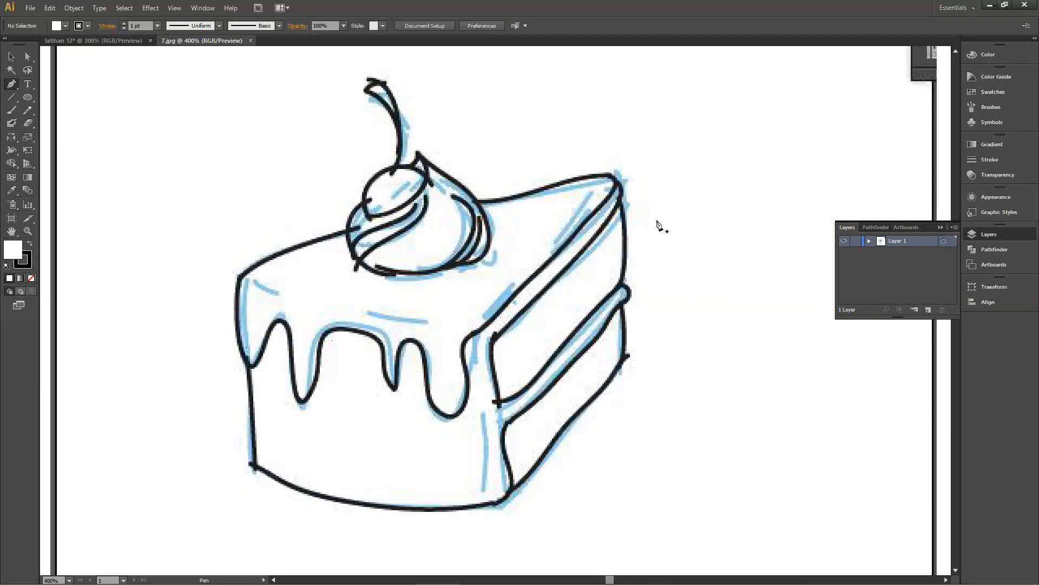
pyautogui.click(928, 310)
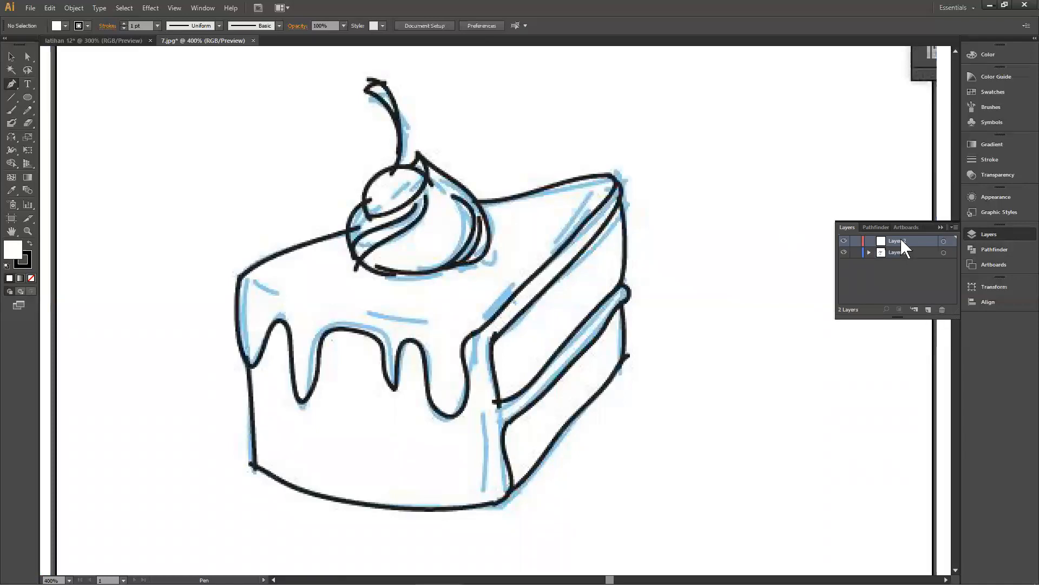
pyautogui.click(894, 252)
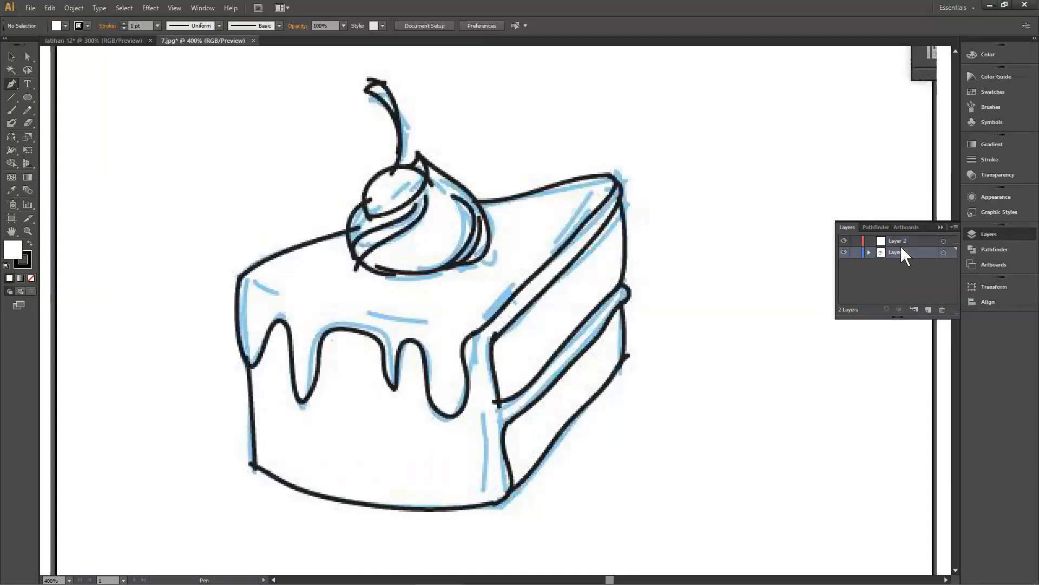
pyautogui.click(856, 252)
pyautogui.click(899, 241)
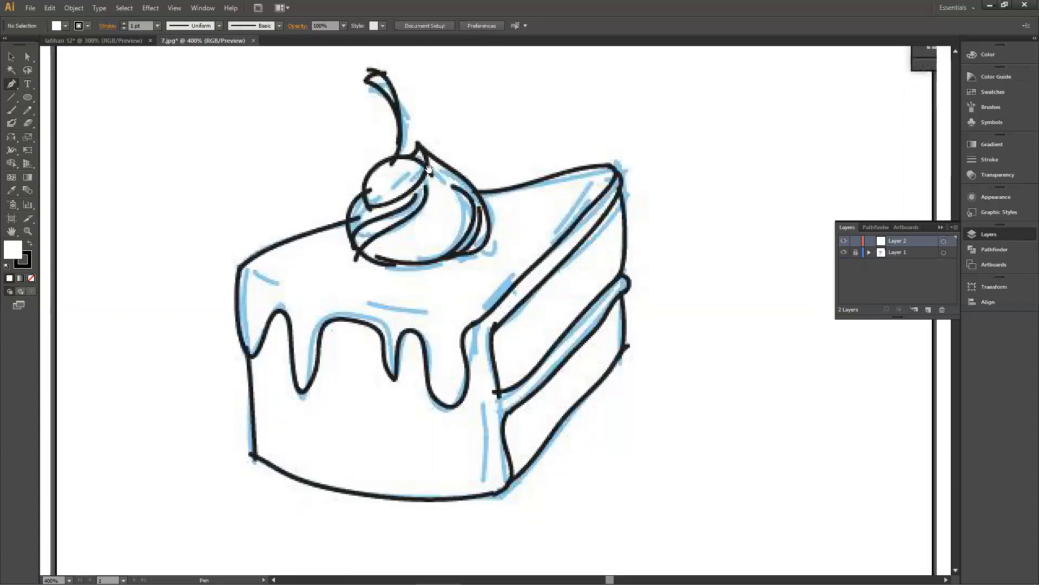
# Step: Try a straight horizontal path with the Pen tool in the blank area above the cherry stem, then undo it
pyautogui.moveTo(415, 247); pyautogui.dragTo(488, 348)
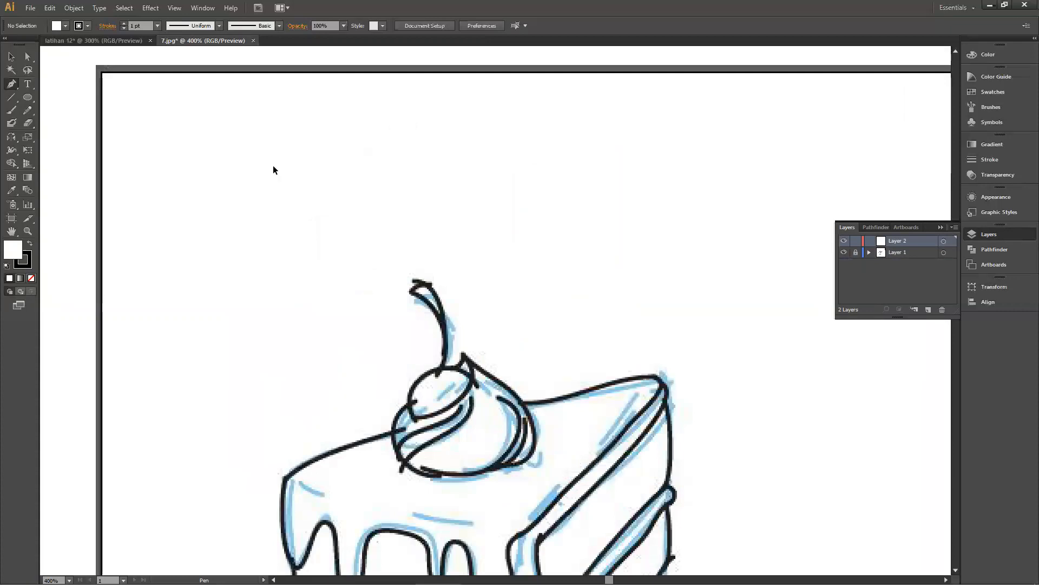
pyautogui.hotkey('ctrl', '+')
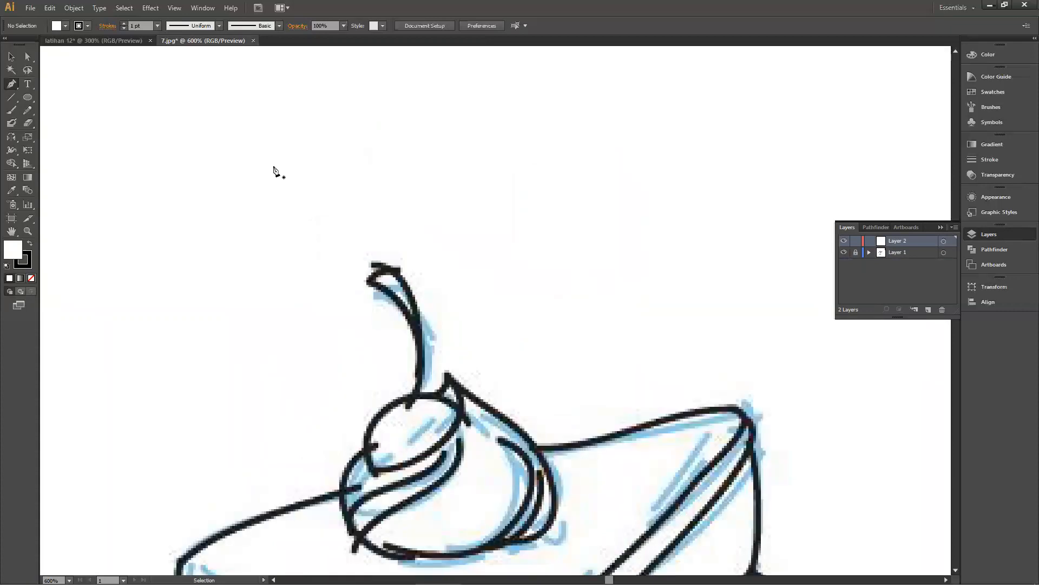
pyautogui.hotkey('ctrl', '+')
pyautogui.scroll(2, 278, 169)
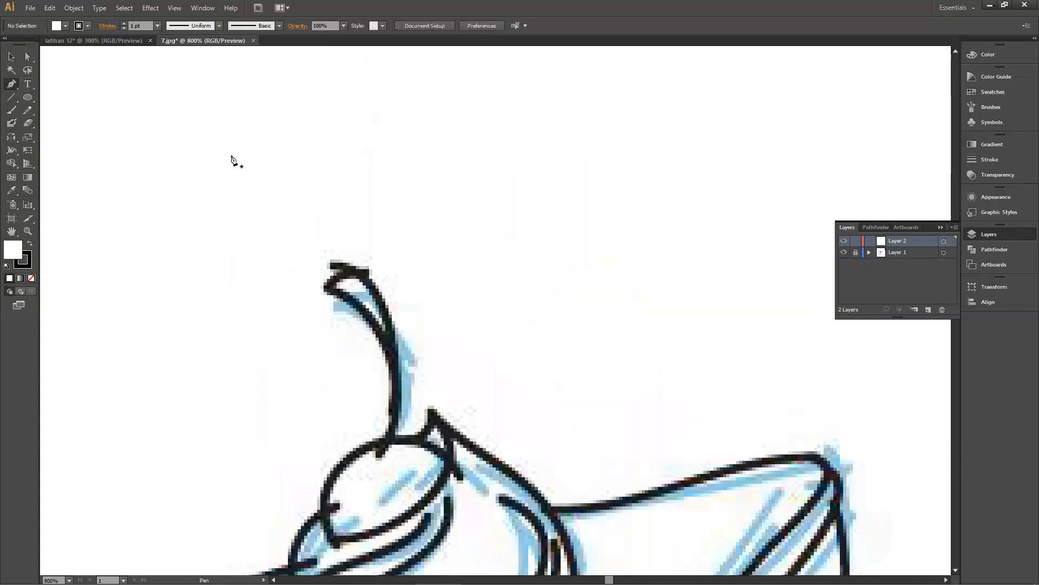
pyautogui.click(214, 161)
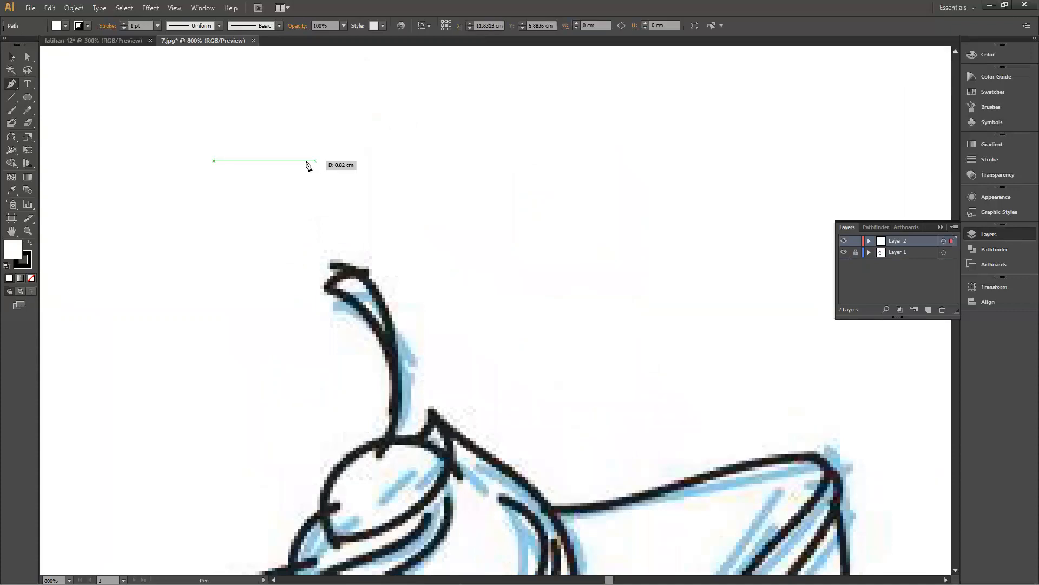
pyautogui.hotkey('ctrl', 'z')
pyautogui.click(218, 169)
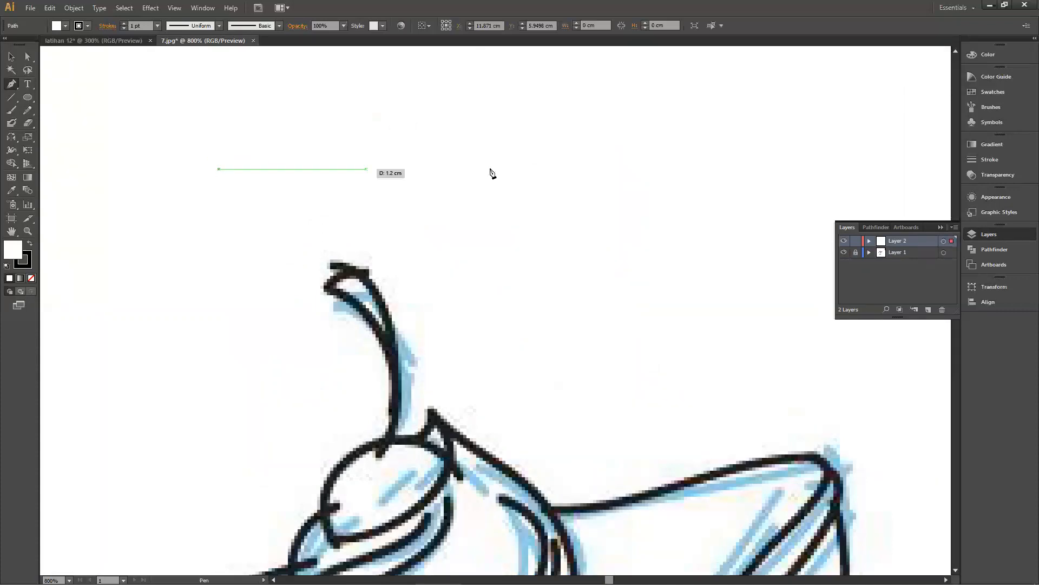
pyautogui.click(542, 169)
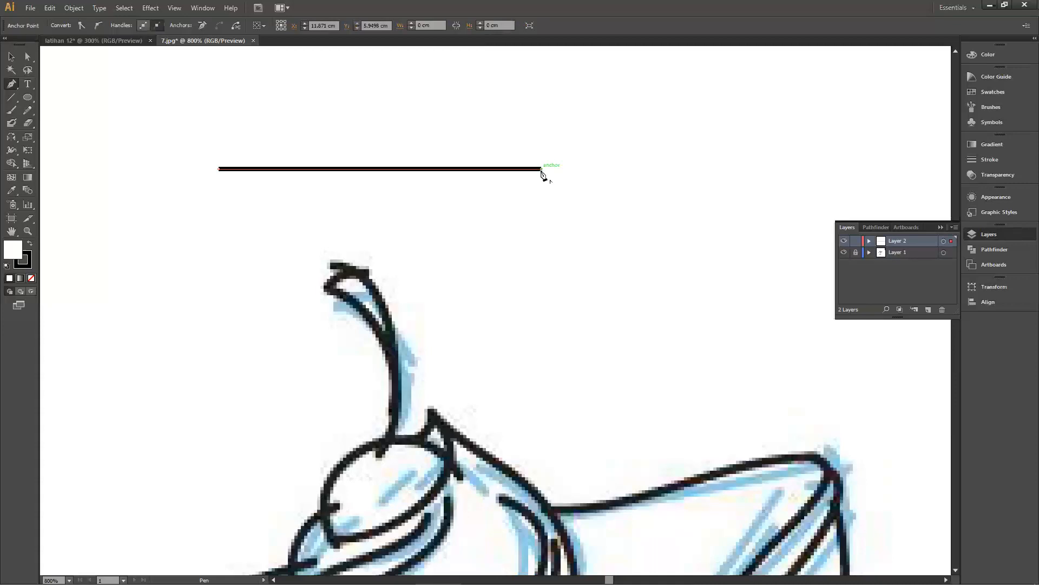
pyautogui.hotkey('ctrl', 'z')
pyautogui.hotkey('ctrl', 'z')
# Step: Try a straight path sloping down to the right above the cherry stem, then undo it
pyautogui.click(222, 167)
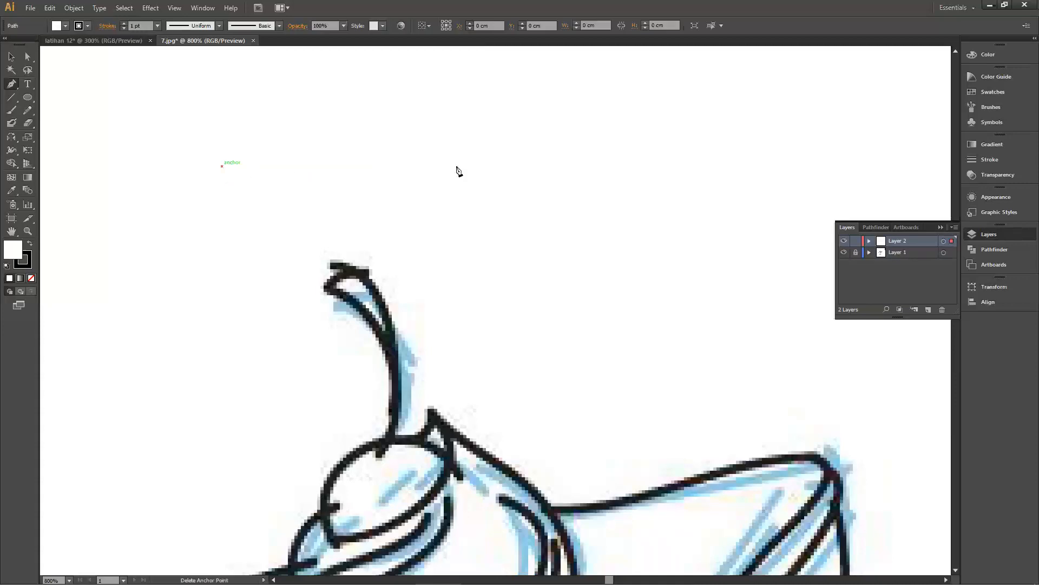
pyautogui.click(581, 302)
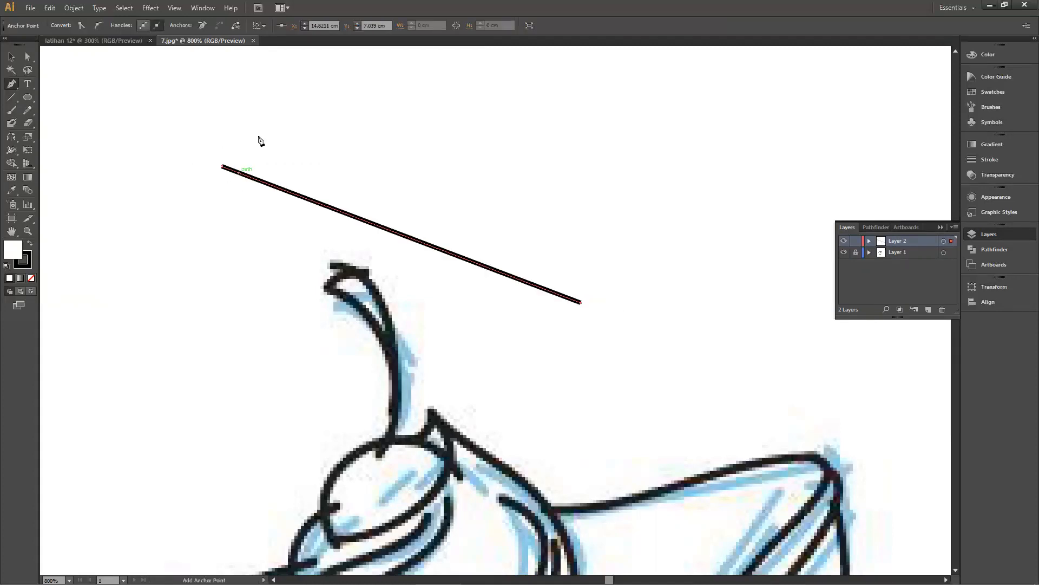
pyautogui.hotkey('ctrl', 'z')
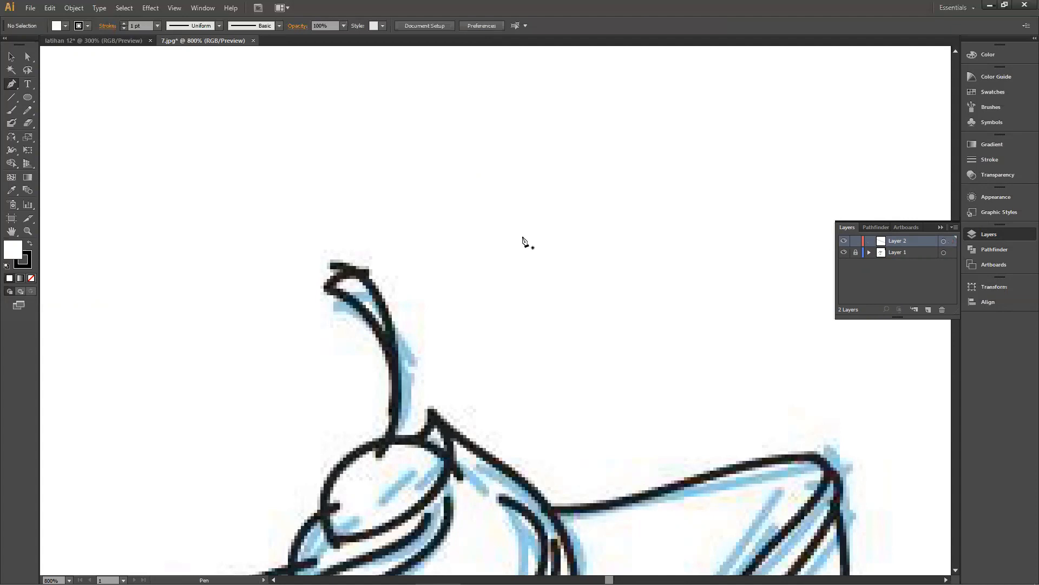
# Step: Try a horizontal segment about 2.6 cm long followed by a slanted one, then undo back to the starting anchor
pyautogui.click(542, 162)
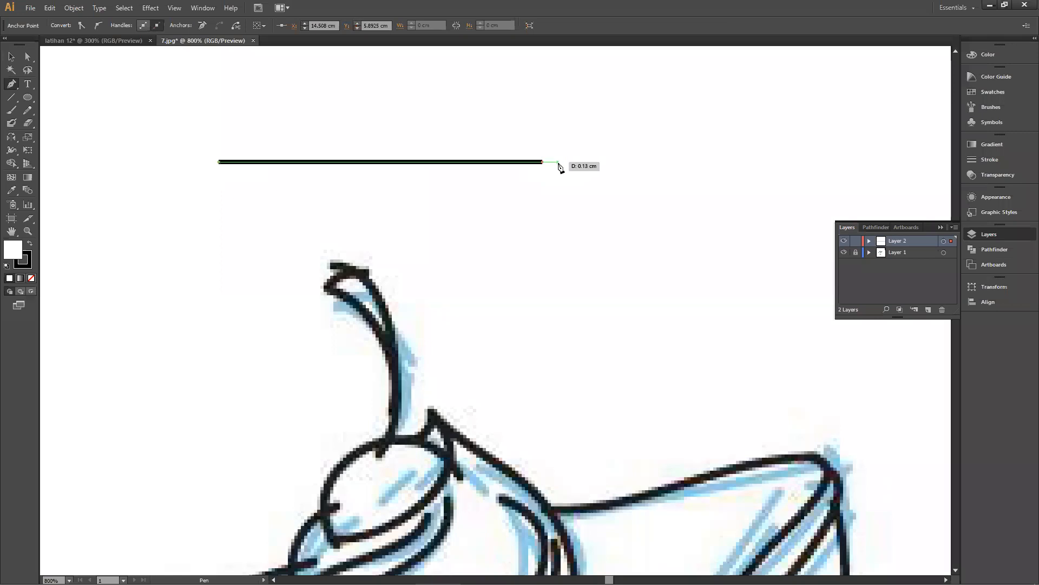
pyautogui.scroll(-1, 559, 167)
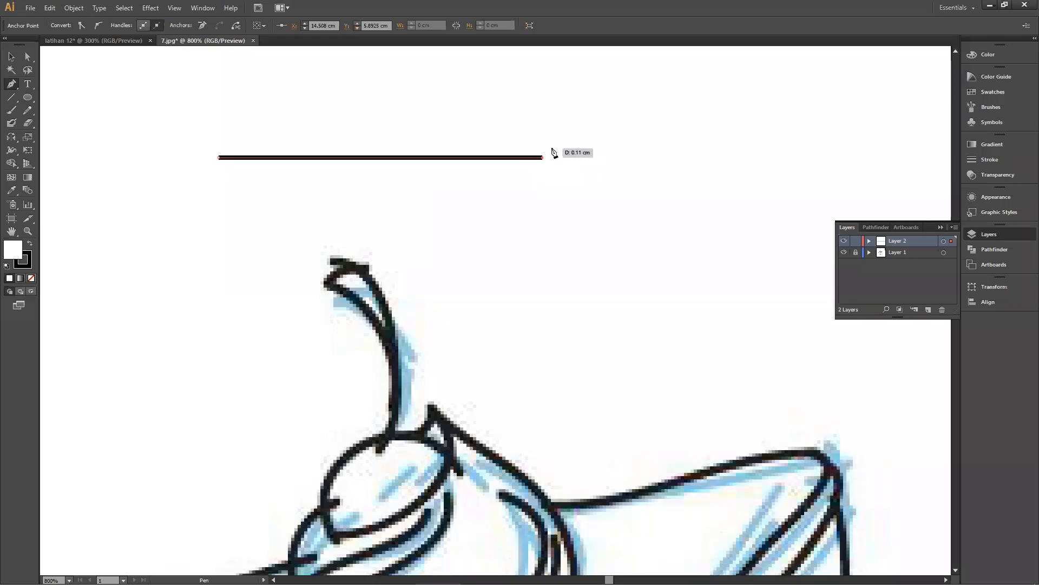
pyautogui.click(624, 284)
pyautogui.hotkey('ctrl', 'z')
pyautogui.hotkey('ctrl', 'z')
pyautogui.moveTo(448, 171); pyautogui.dragTo(453, 194)
pyautogui.hotkey('ctrl', 'z')
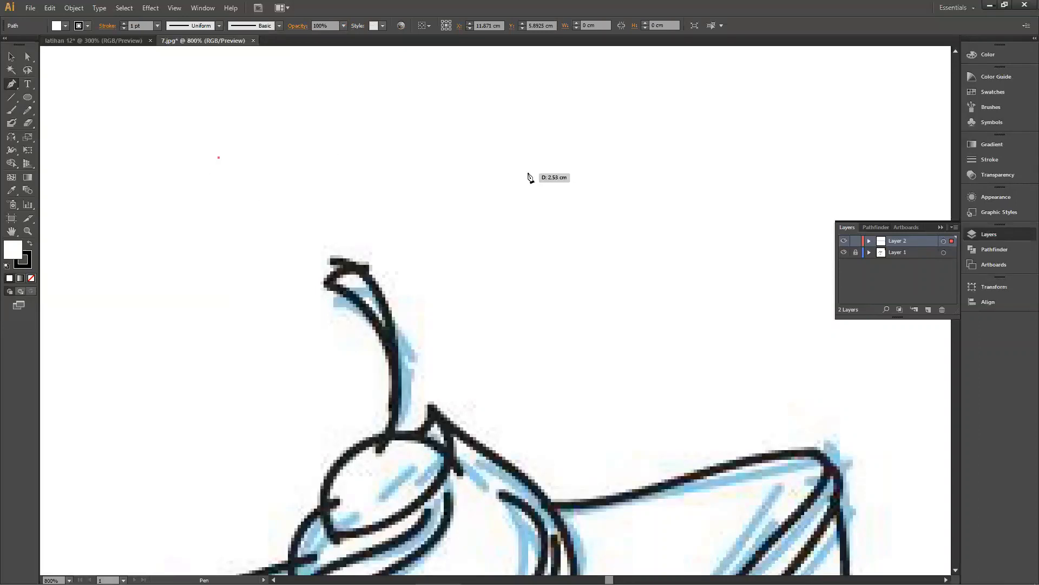
# Step: Draw an arched segment about 2.6 cm wide from the starting anchor and reshape its incoming handle to make the arch about 0.5 cm high
pyautogui.moveTo(535, 169)
pyautogui.mouseDown()
pyautogui.moveTo(639, 339)
pyautogui.moveTo(562, 172)
pyautogui.moveTo(587, 327)
pyautogui.moveTo(640, 144)
pyautogui.moveTo(615, 227)
pyautogui.moveTo(666, 309)
pyautogui.moveTo(672, 209)
pyautogui.moveTo(639, 269)
pyautogui.mouseUp()
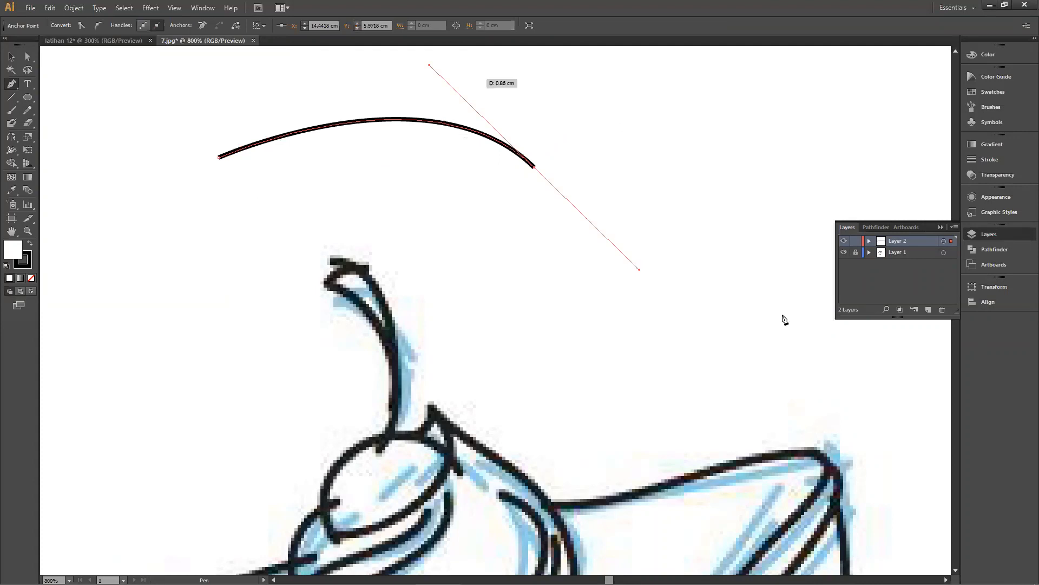
pyautogui.click(9, 83)
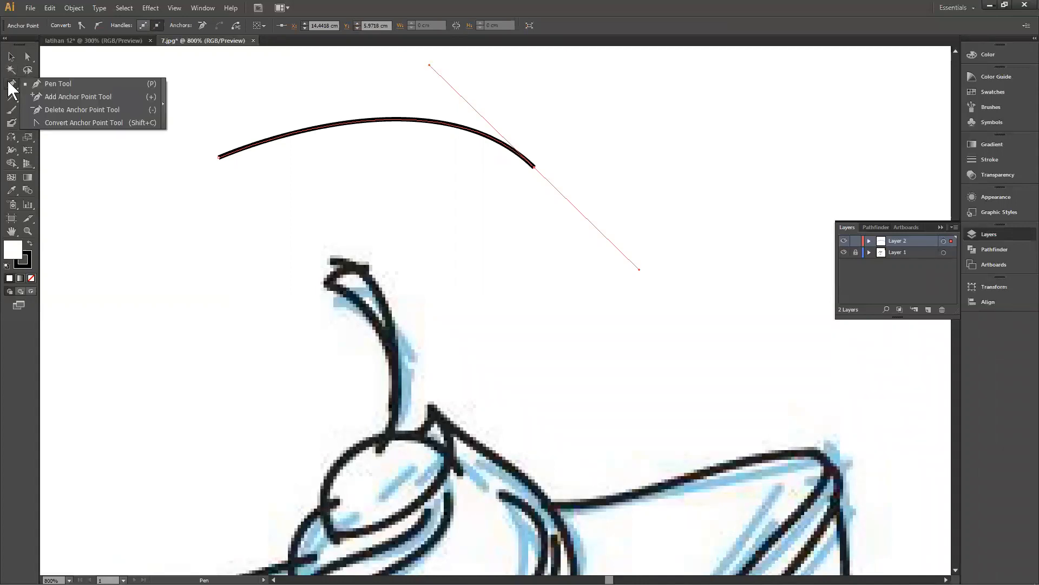
pyautogui.click(76, 84)
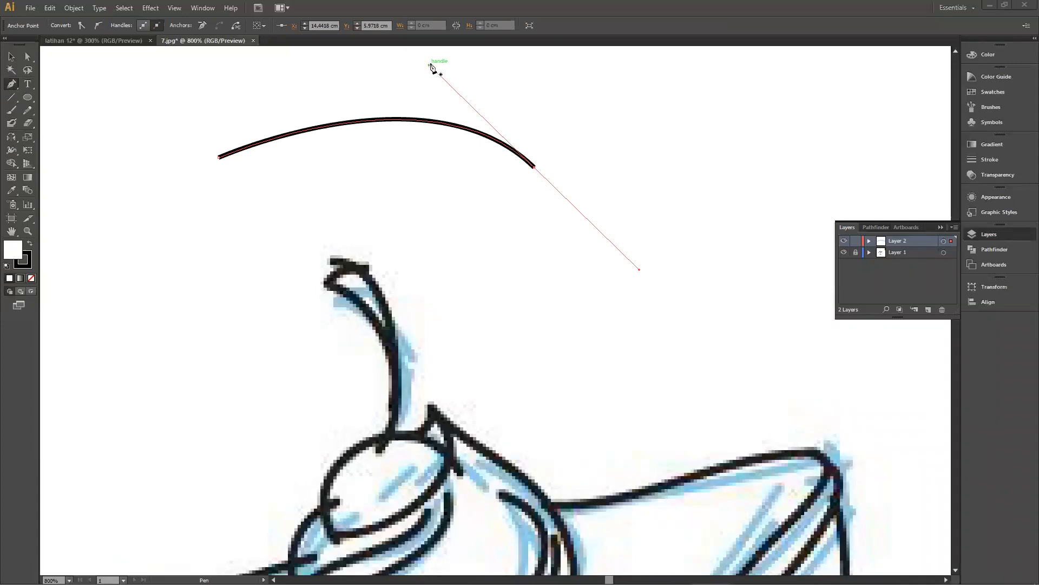
pyautogui.press('alt')
pyautogui.scroll(3, 468, 121)
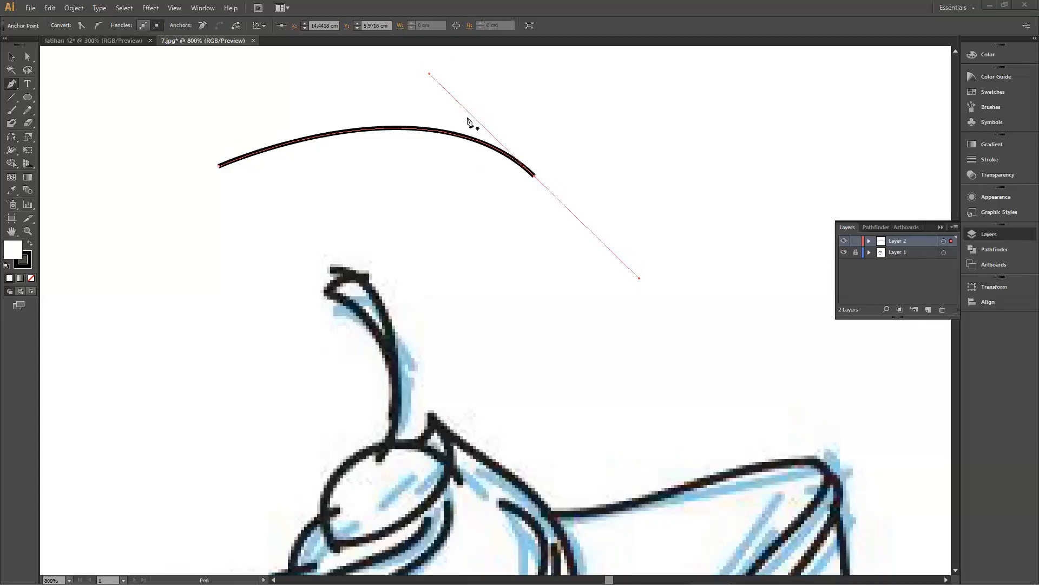
pyautogui.scroll(1, 468, 120)
pyautogui.press('alt')
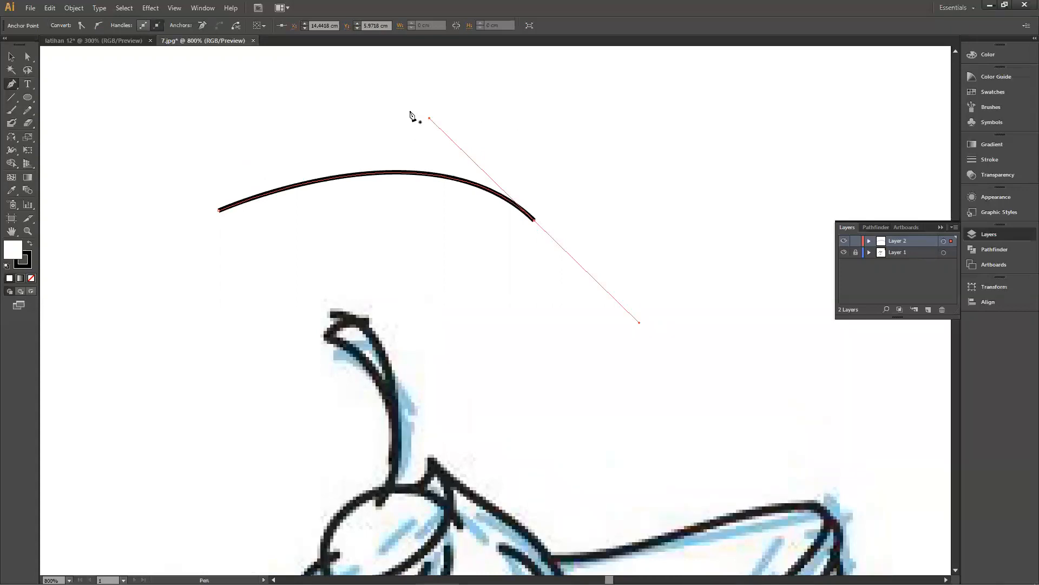
pyautogui.moveTo(429, 118); pyautogui.dragTo(379, 91)
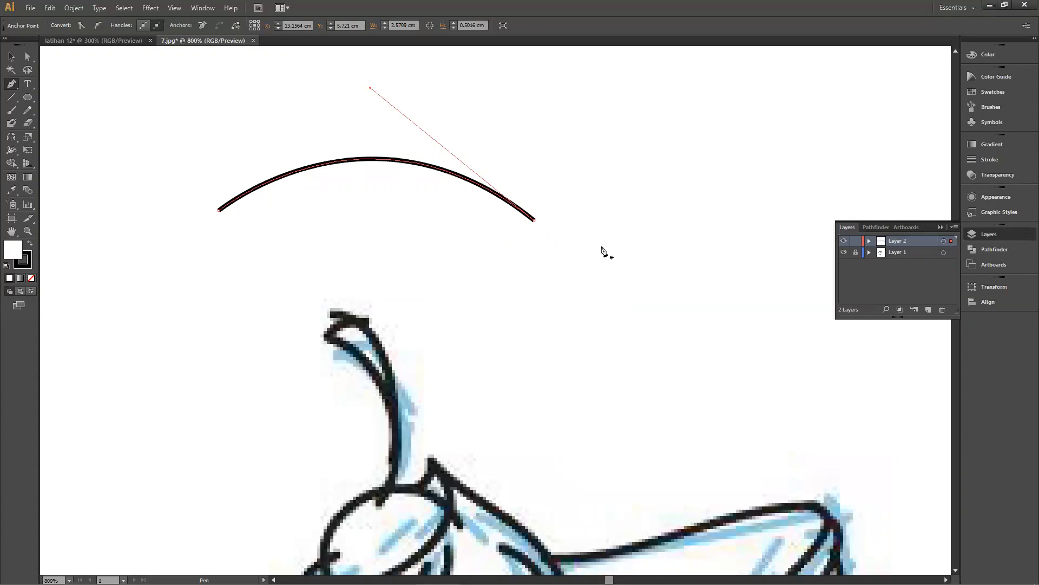
# Step: Try continuing the path from the arch's right end with further anchor points, then undo the attempts
pyautogui.click(782, 187)
pyautogui.hotkey('ctrl', 'z')
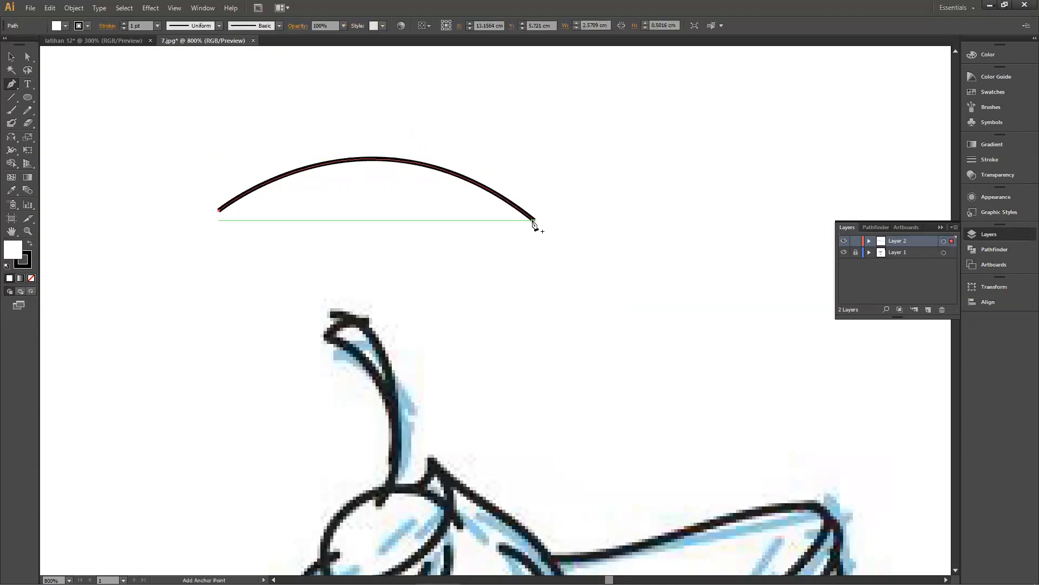
pyautogui.hotkey('ctrl', 'z')
pyautogui.click(534, 219)
pyautogui.keyDown('ctrl'); pyautogui.click(730, 205); pyautogui.keyUp('ctrl')
pyautogui.keyDown('ctrl'); pyautogui.click(537, 225); pyautogui.keyUp('ctrl')
pyautogui.moveTo(534, 225)
pyautogui.mouseDown()
pyautogui.moveTo(638, 320)
pyautogui.moveTo(538, 224)
pyautogui.mouseUp()
pyautogui.click(752, 217)
pyautogui.hotkey('ctrl', 'z')
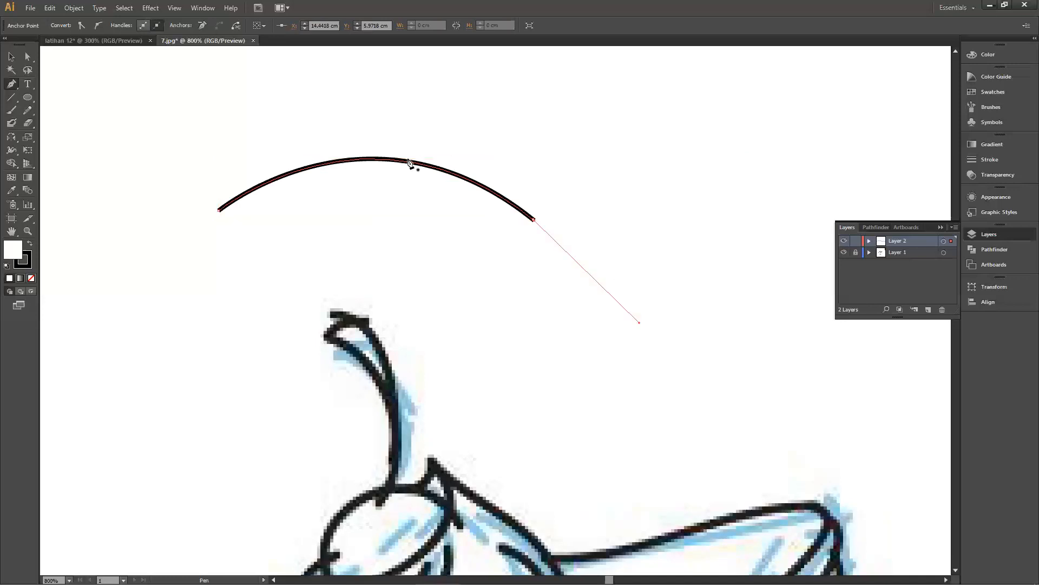
# Step: Retract the outgoing direction handle at the arch's right end onto its anchor point
pyautogui.scroll(1, 459, 107)
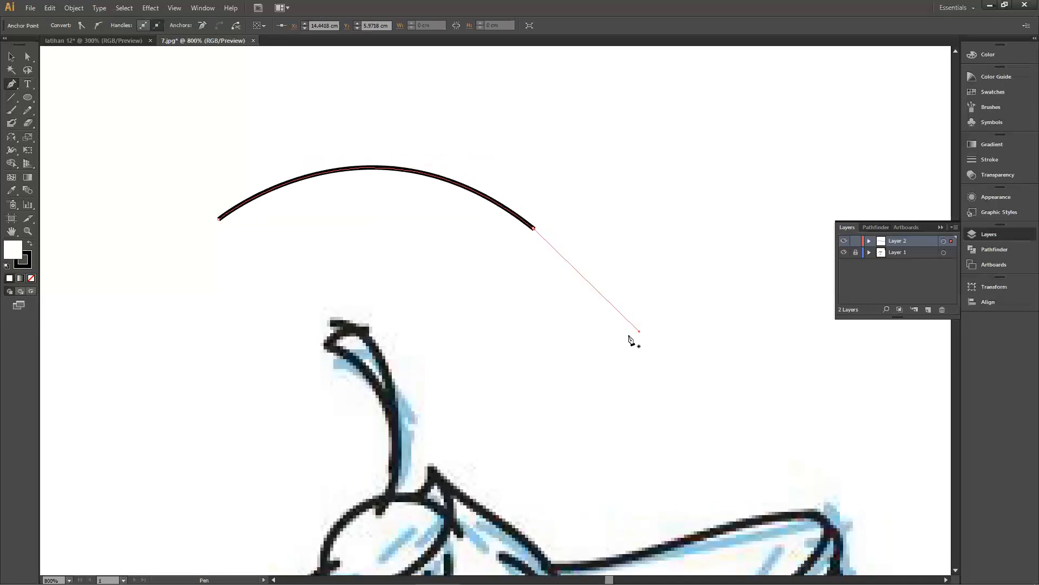
pyautogui.moveTo(639, 331); pyautogui.dragTo(531, 228)
pyautogui.click(533, 231)
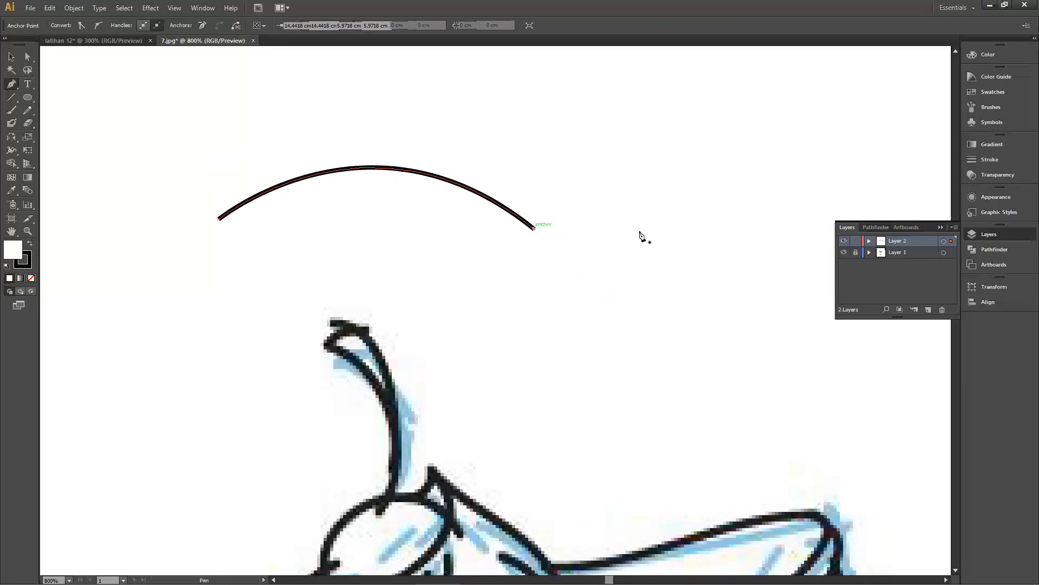
pyautogui.moveTo(529, 251); pyautogui.dragTo(354, 272)
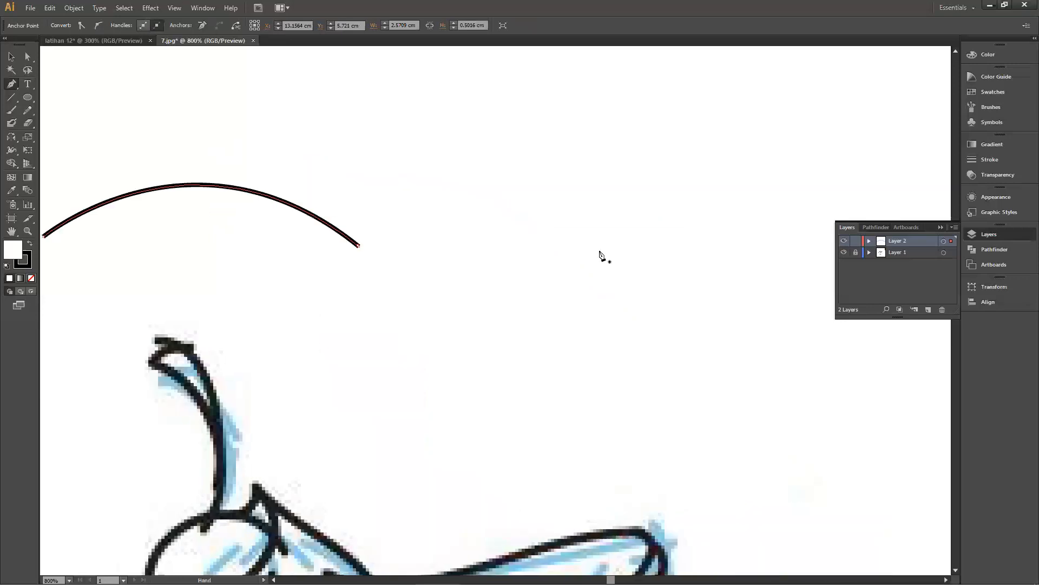
pyautogui.moveTo(669, 253); pyautogui.dragTo(776, 174)
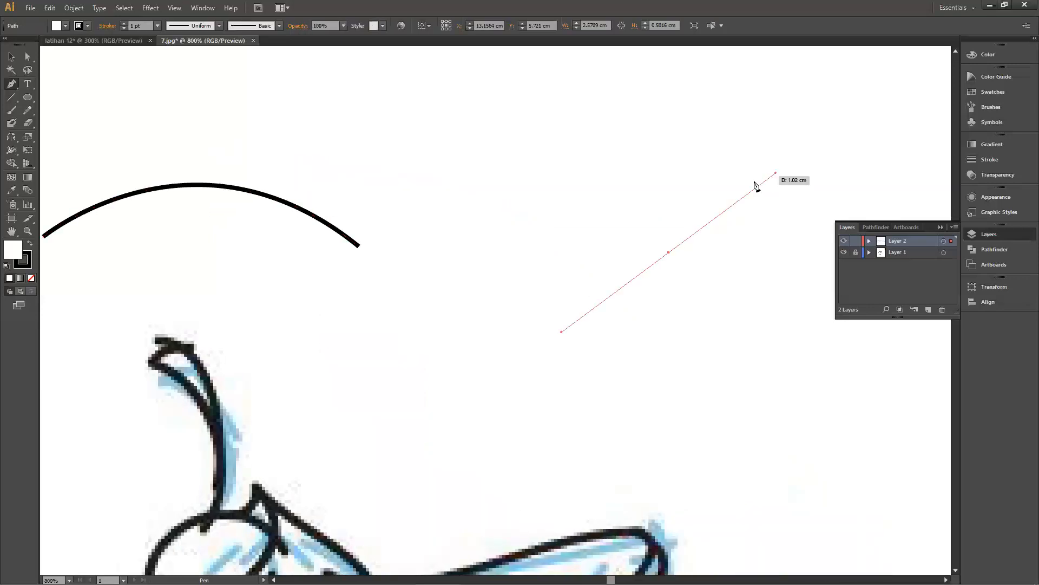
pyautogui.hotkey('ctrl', 'z')
pyautogui.click(357, 246)
pyautogui.hotkey('ctrl', 'z')
# Step: Continue the path from the arch's right end with a downward-bulging curve about 2.6 cm wide, ending level with that anchor
pyautogui.click(359, 247)
pyautogui.moveTo(691, 242); pyautogui.dragTo(747, 186)
pyautogui.hotkey('ctrl', 'z')
pyautogui.moveTo(680, 247)
pyautogui.mouseDown()
pyautogui.moveTo(745, 187)
pyautogui.moveTo(879, 101)
pyautogui.moveTo(840, 102)
pyautogui.mouseUp()
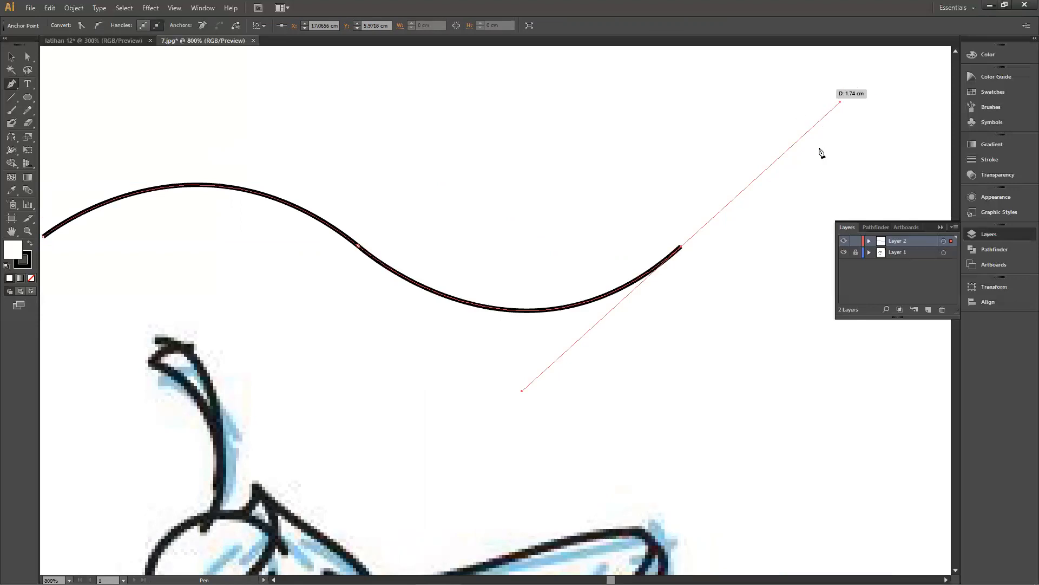
# Step: Deepen the downward curve by reshaping its end anchor's incoming handle, and retract that anchor's outgoing handle
pyautogui.moveTo(522, 391)
pyautogui.mouseDown()
pyautogui.moveTo(661, 422)
pyautogui.moveTo(649, 434)
pyautogui.moveTo(484, 437)
pyautogui.moveTo(568, 422)
pyautogui.moveTo(537, 417)
pyautogui.moveTo(541, 446)
pyautogui.moveTo(530, 453)
pyautogui.moveTo(522, 434)
pyautogui.moveTo(522, 475)
pyautogui.moveTo(466, 357)
pyautogui.moveTo(479, 460)
pyautogui.moveTo(511, 440)
pyautogui.mouseUp()
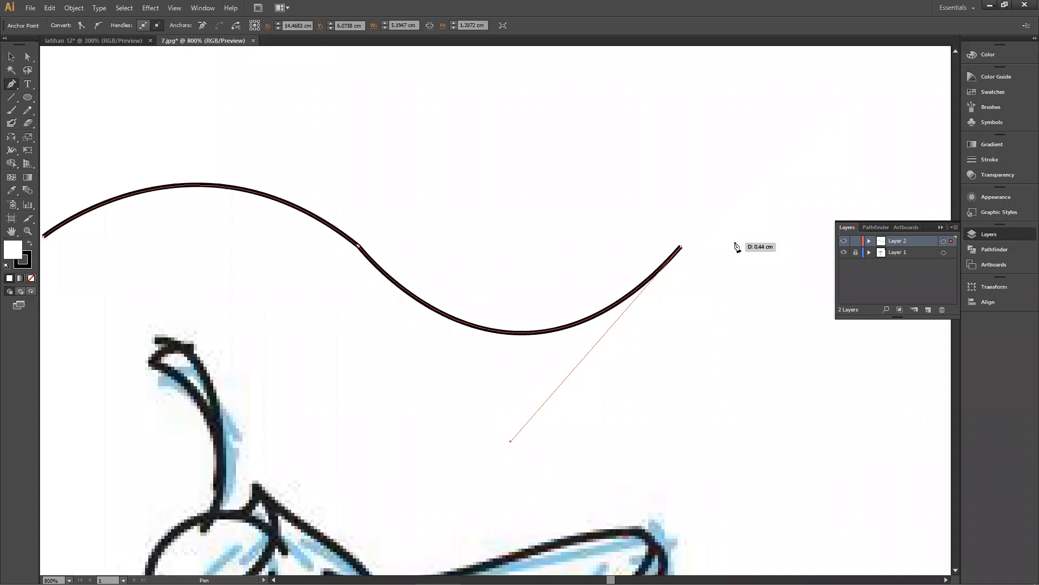
pyautogui.click(681, 247)
pyautogui.click(827, 153)
pyautogui.hotkey('ctrl', 'z')
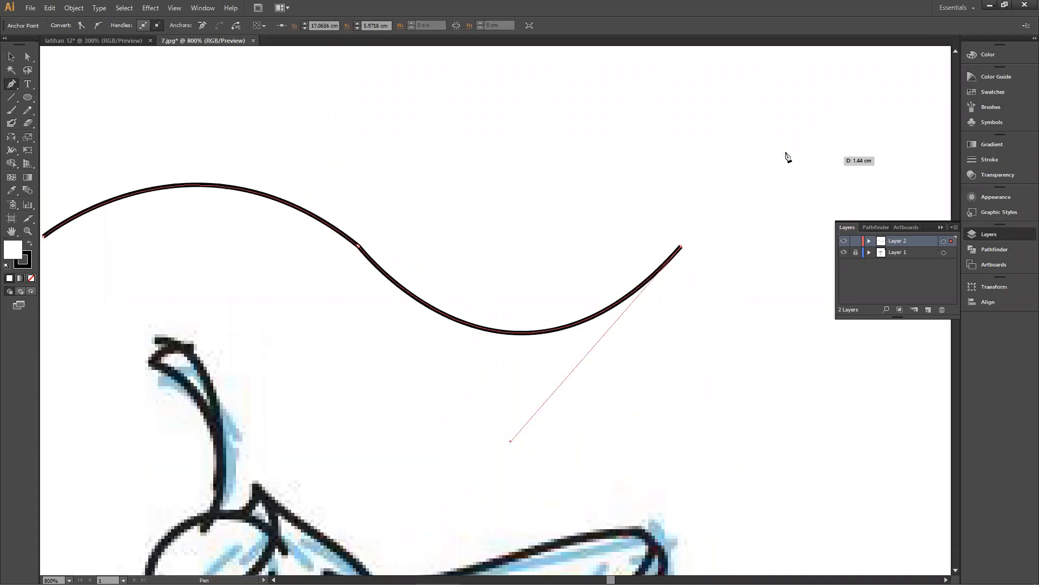
pyautogui.click(811, 141)
pyautogui.hotkey('ctrl', 'z')
# Step: Continue the path with an upward arch about 2.3 cm wide, retract its end anchor's outgoing handle and reshape the incoming one
pyautogui.moveTo(796, 178); pyautogui.dragTo(586, 192)
pyautogui.moveTo(753, 233)
pyautogui.mouseDown()
pyautogui.moveTo(805, 320)
pyautogui.moveTo(893, 401)
pyautogui.moveTo(884, 360)
pyautogui.mouseUp()
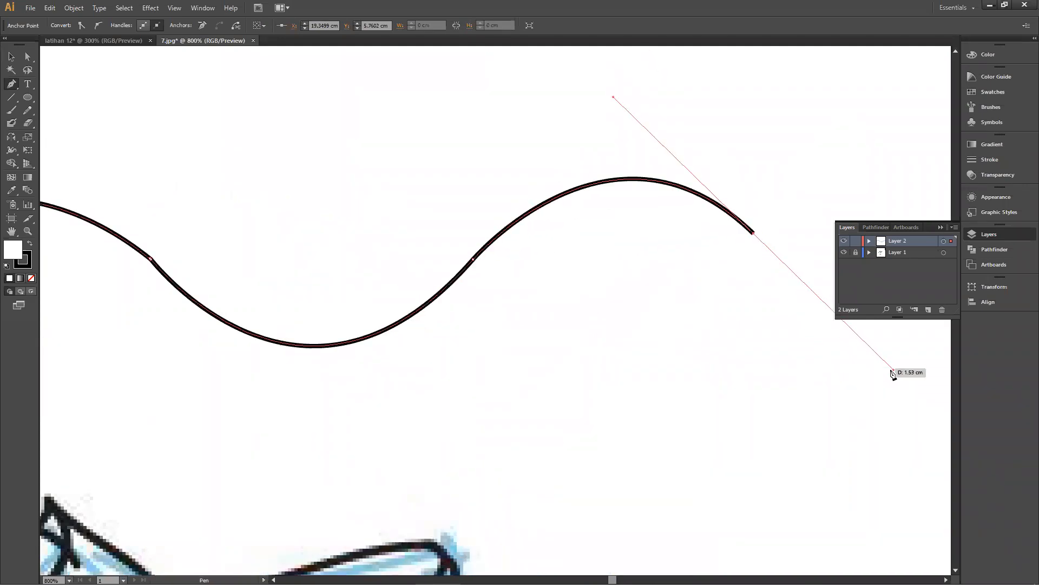
pyautogui.moveTo(826, 315); pyautogui.dragTo(754, 234)
pyautogui.keyDown('ctrl'); pyautogui.click(754, 234); pyautogui.keyUp('ctrl')
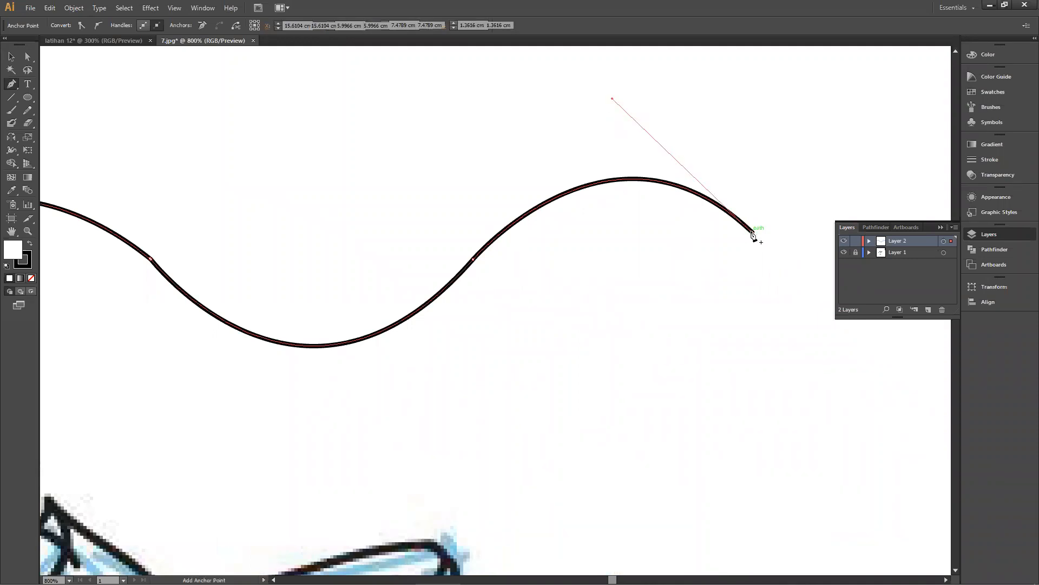
pyautogui.moveTo(612, 99); pyautogui.dragTo(574, 82)
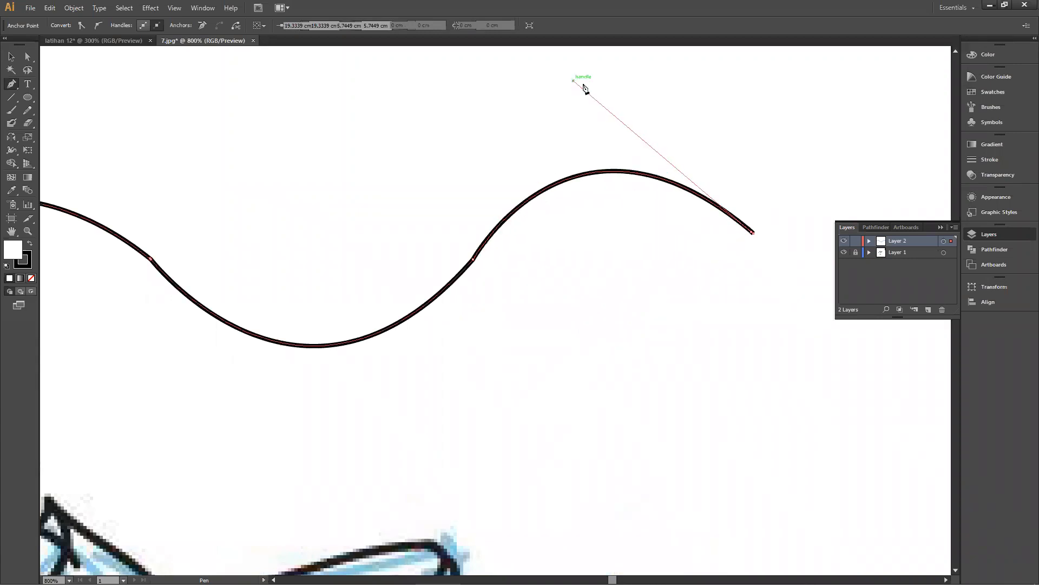
# Step: Close the path with straight segments running back beneath the curves through five new anchor points to the starting anchor
pyautogui.press('space')
pyautogui.moveTo(653, 232); pyautogui.dragTo(775, 169)
pyautogui.moveTo(754, 234)
pyautogui.mouseDown()
pyautogui.moveTo(684, 250)
pyautogui.moveTo(697, 274)
pyautogui.mouseUp()
pyautogui.moveTo(716, 199); pyautogui.dragTo(627, 201)
pyautogui.click(760, 201)
pyautogui.click(498, 281)
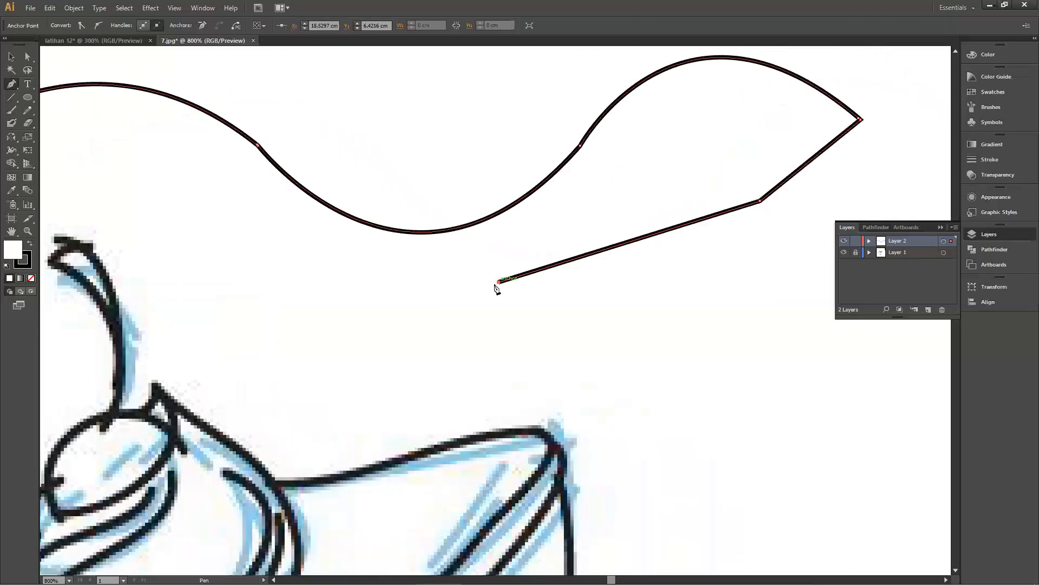
pyautogui.click(328, 264)
pyautogui.press('space')
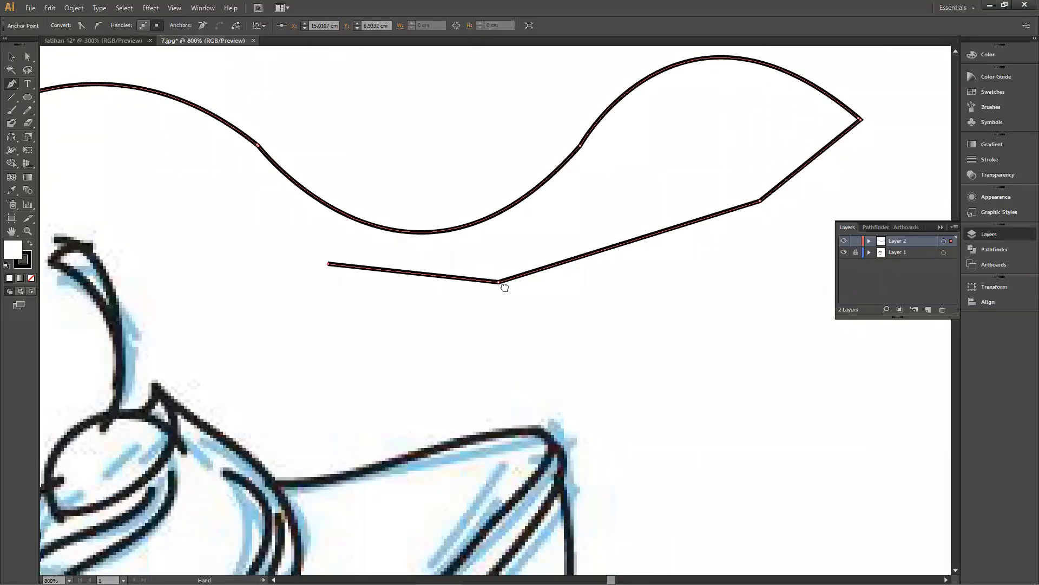
pyautogui.click(409, 254)
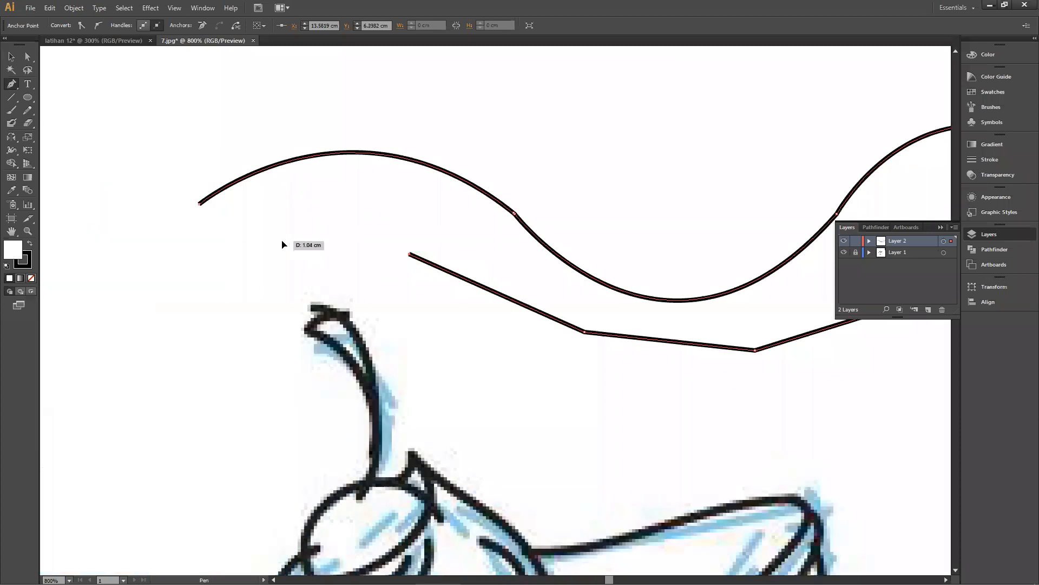
pyautogui.click(282, 241)
pyautogui.click(199, 205)
# Step: Examine the cake slice in the sketch at 600% zoom, from the cream topping down to its base
pyautogui.press('space')
pyautogui.moveTo(636, 277); pyautogui.dragTo(463, 305)
pyautogui.moveTo(497, 241); pyautogui.dragTo(581, 362)
pyautogui.press('v')
pyautogui.press('space')
pyautogui.moveTo(531, 409); pyautogui.dragTo(567, 167)
pyautogui.moveTo(565, 344); pyautogui.dragTo(650, 211)
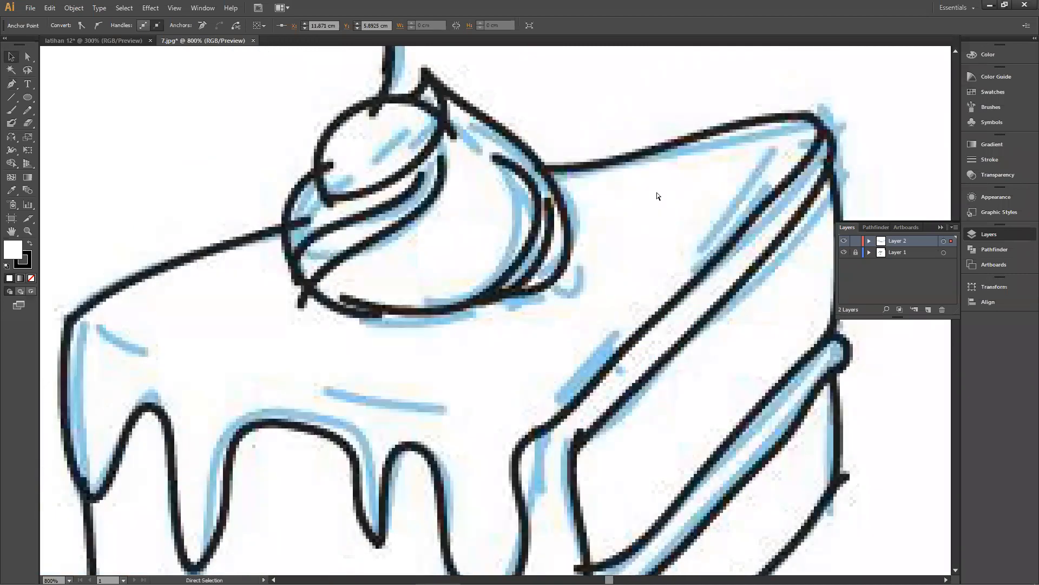
pyautogui.hotkey('ctrl', '-')
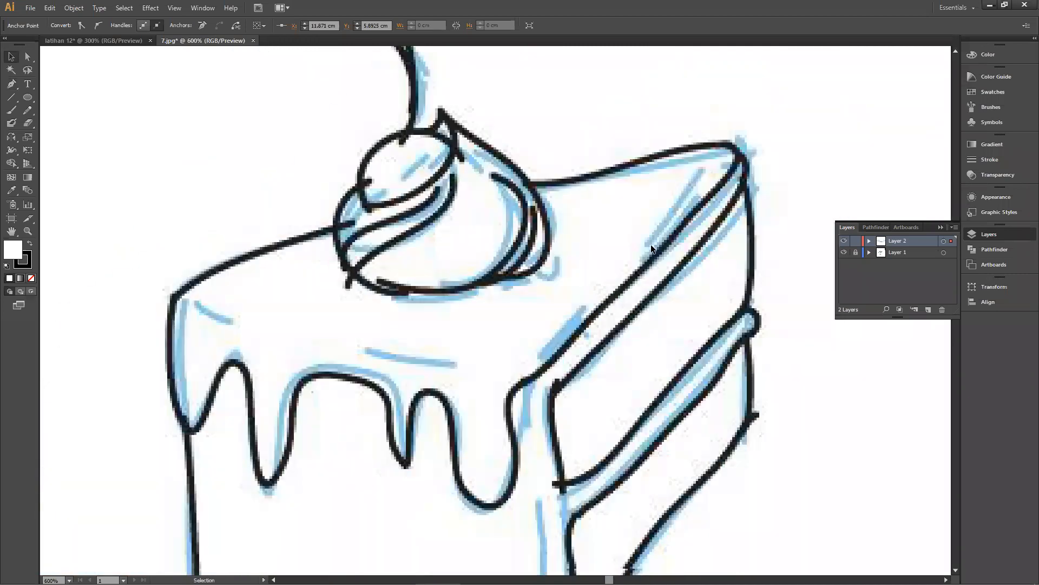
pyautogui.scroll(-3, 652, 243)
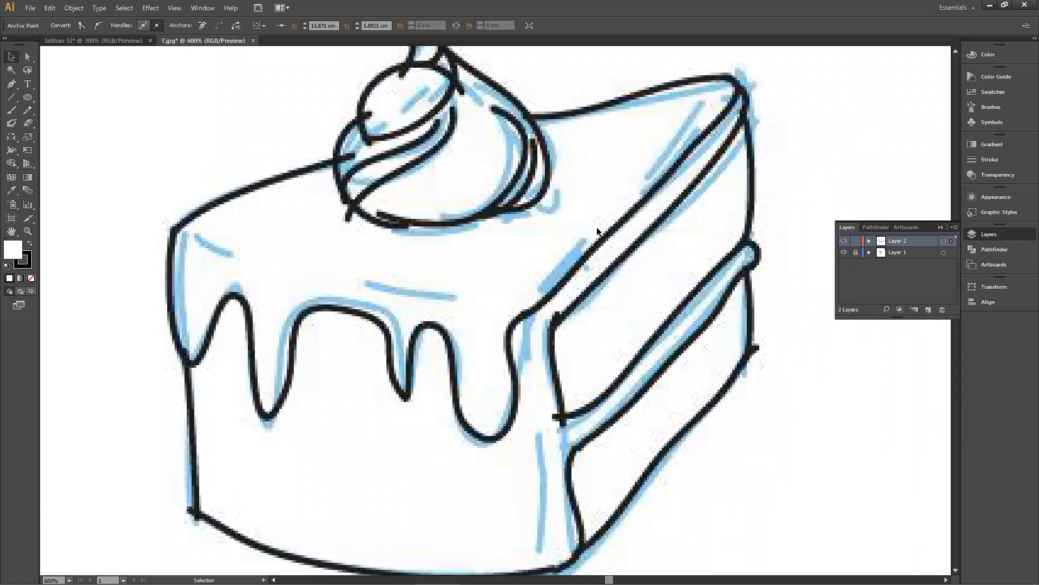
pyautogui.scroll(1, 663, 226)
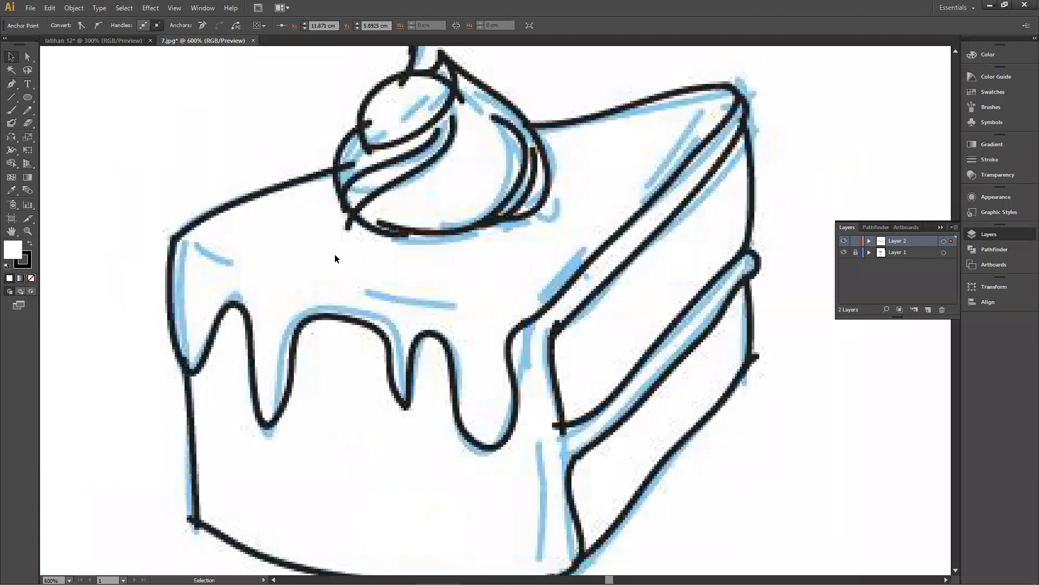
pyautogui.click(10, 85)
pyautogui.scroll(-1, 209, 304)
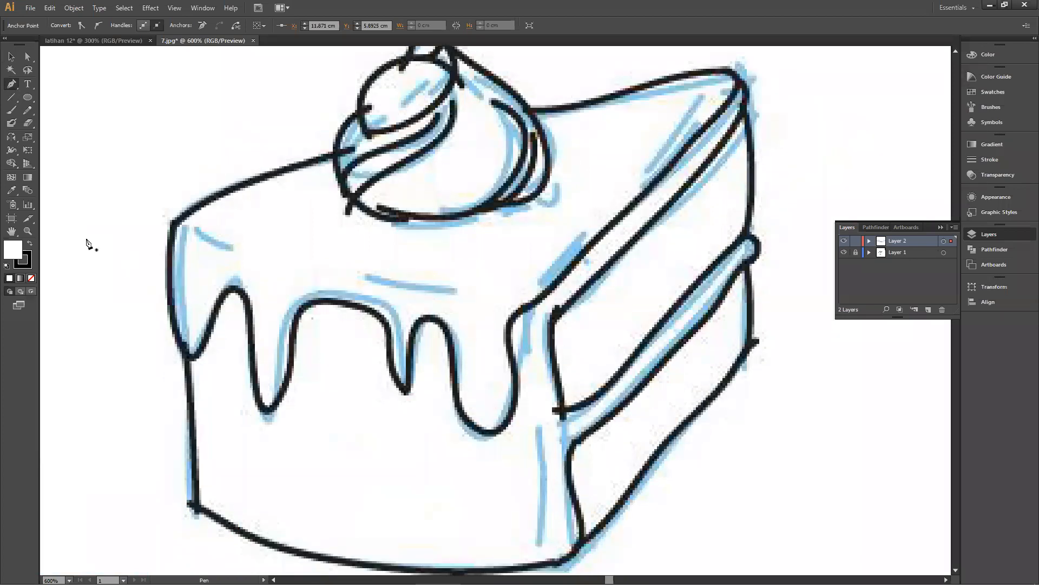
pyautogui.scroll(-1, 132, 272)
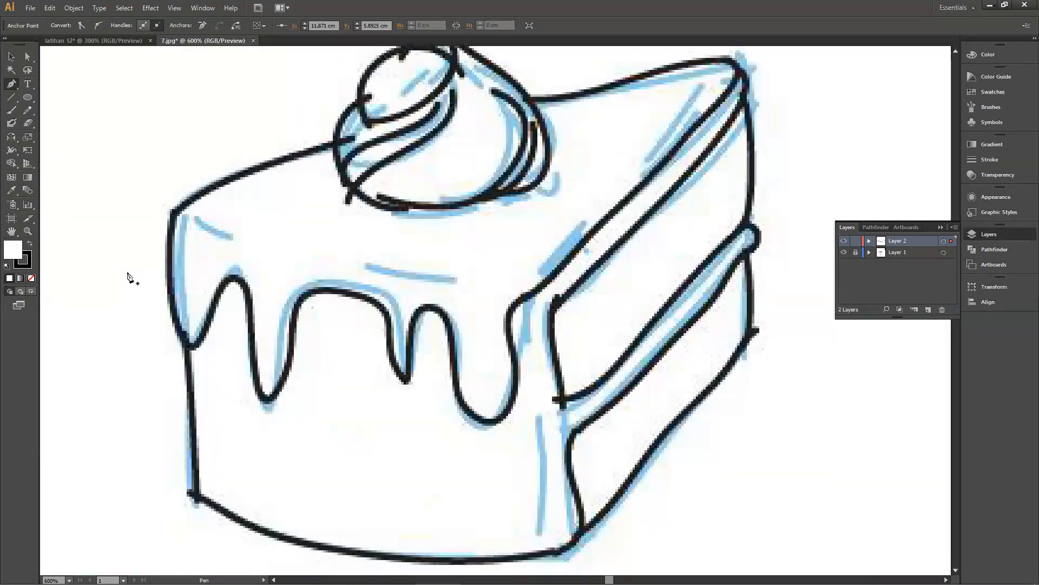
# Step: Draw a rectangle about 4.3 cm wide and 3.6 cm high over the cake's front face, starting at its upper-left corner
pyautogui.moveTo(24, 98); pyautogui.dragTo(47, 98)
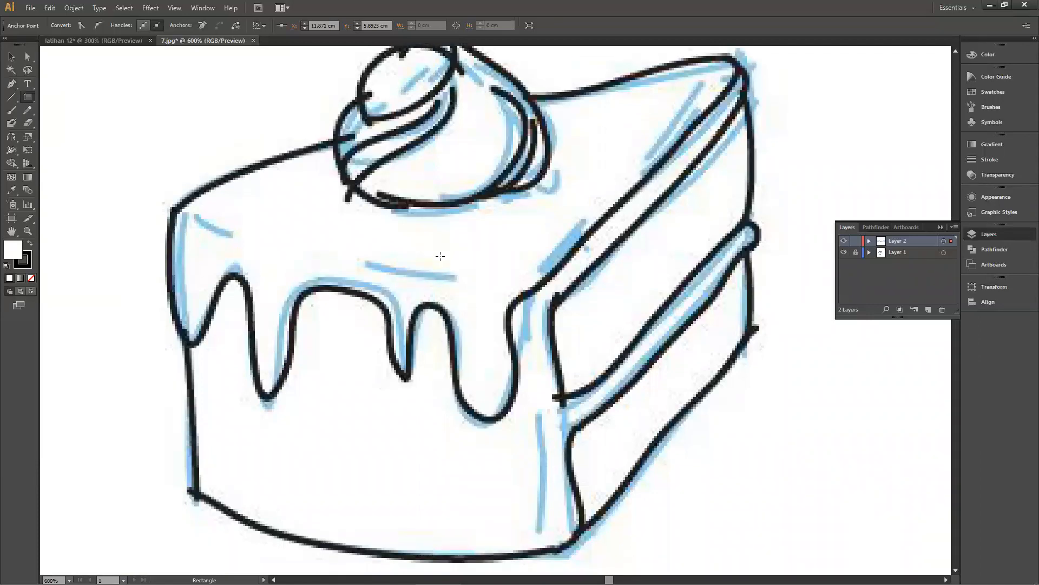
pyautogui.scroll(-1, 157, 215)
pyautogui.moveTo(175, 202)
pyautogui.mouseDown()
pyautogui.moveTo(396, 395)
pyautogui.moveTo(569, 506)
pyautogui.moveTo(549, 522)
pyautogui.moveTo(562, 536)
pyautogui.mouseUp()
pyautogui.hotkey('ctrl', 'z')
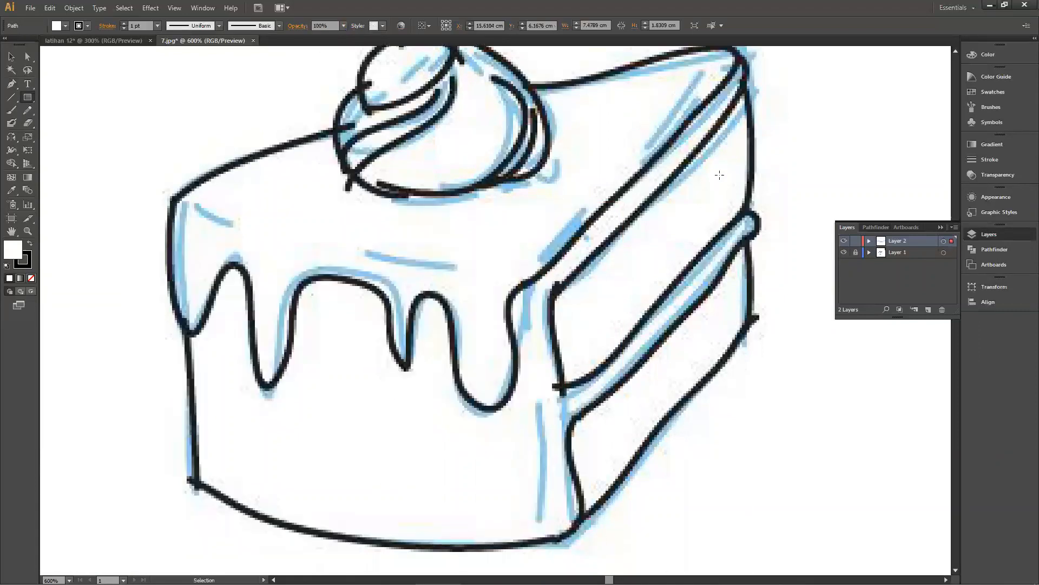
pyautogui.scroll(1, 558, 340)
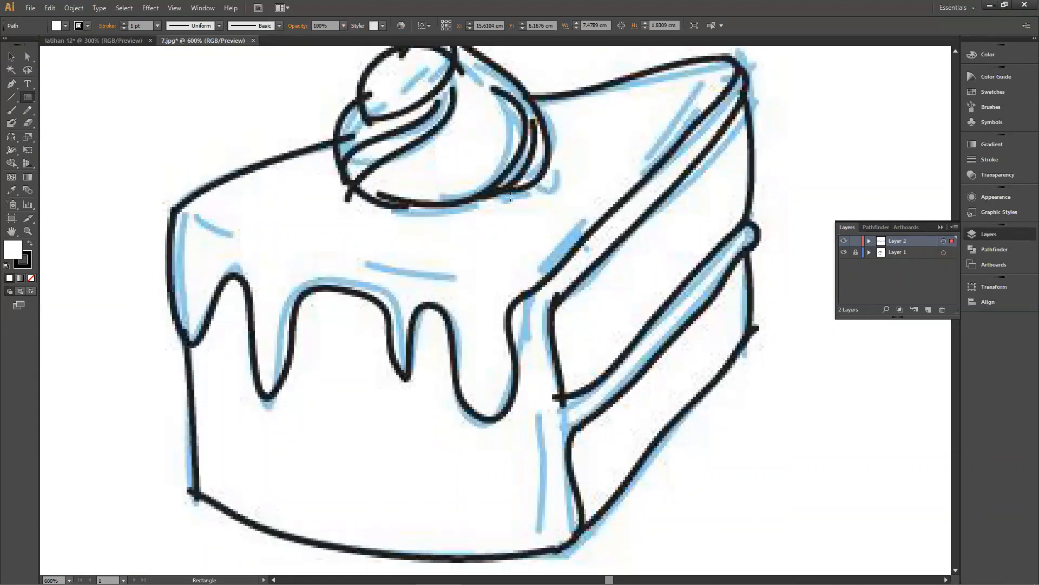
pyautogui.scroll(1, 270, 155)
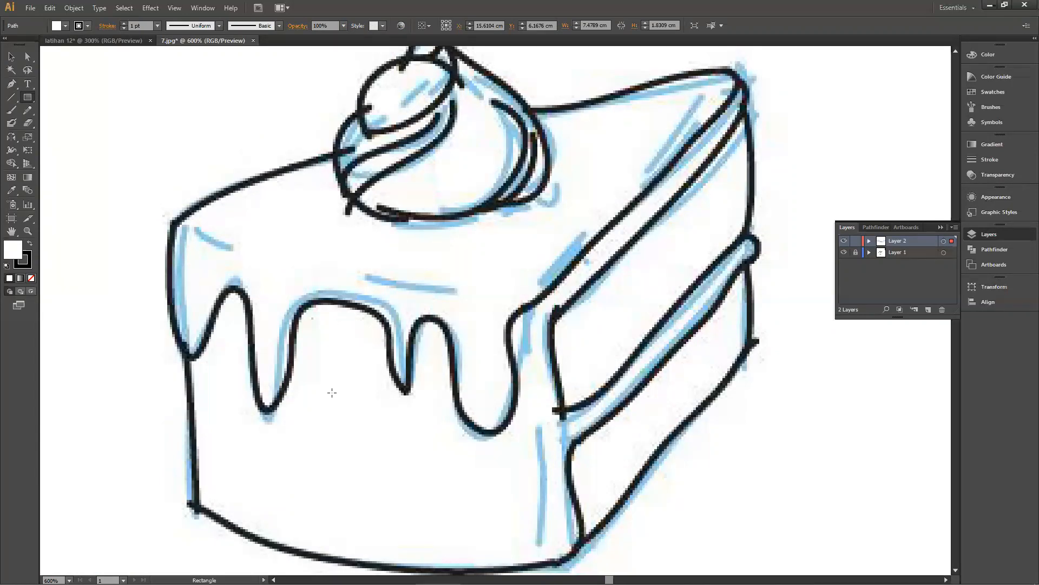
pyautogui.scroll(-3, 336, 250)
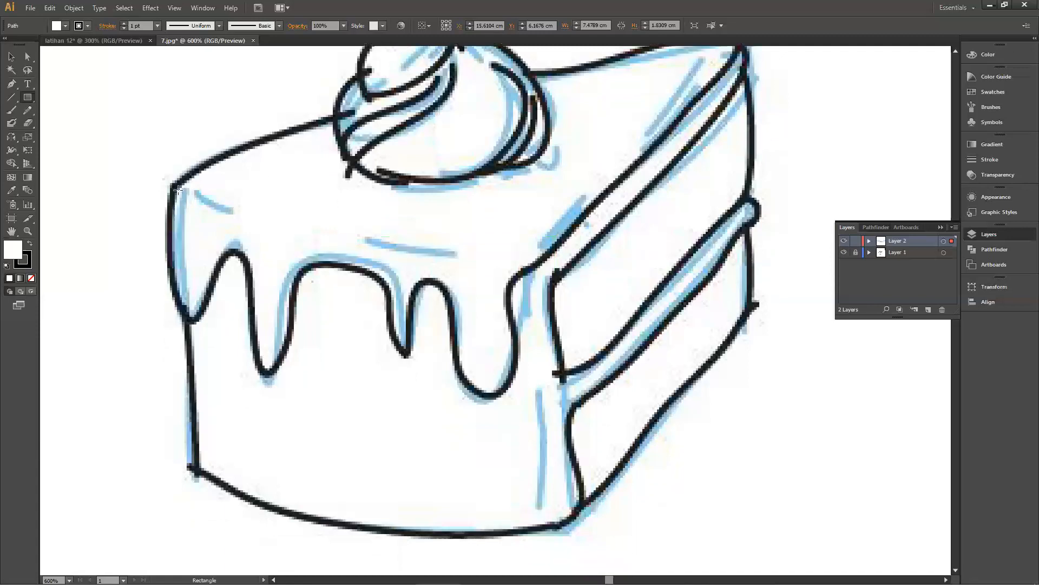
pyautogui.moveTo(176, 186)
pyautogui.mouseDown()
pyautogui.moveTo(383, 344)
pyautogui.moveTo(567, 509)
pyautogui.moveTo(568, 495)
pyautogui.moveTo(572, 516)
pyautogui.mouseUp()
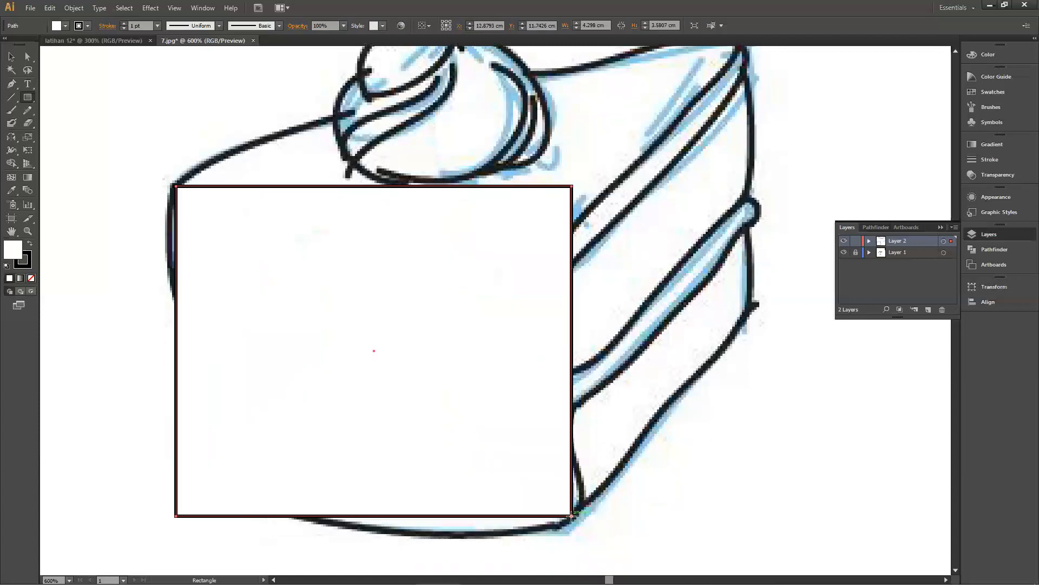
# Step: Move the rectangle's upper-right, lower-left and lower-right anchors onto the matching corners of the sketched front face
pyautogui.click(28, 57)
pyautogui.click(571, 187)
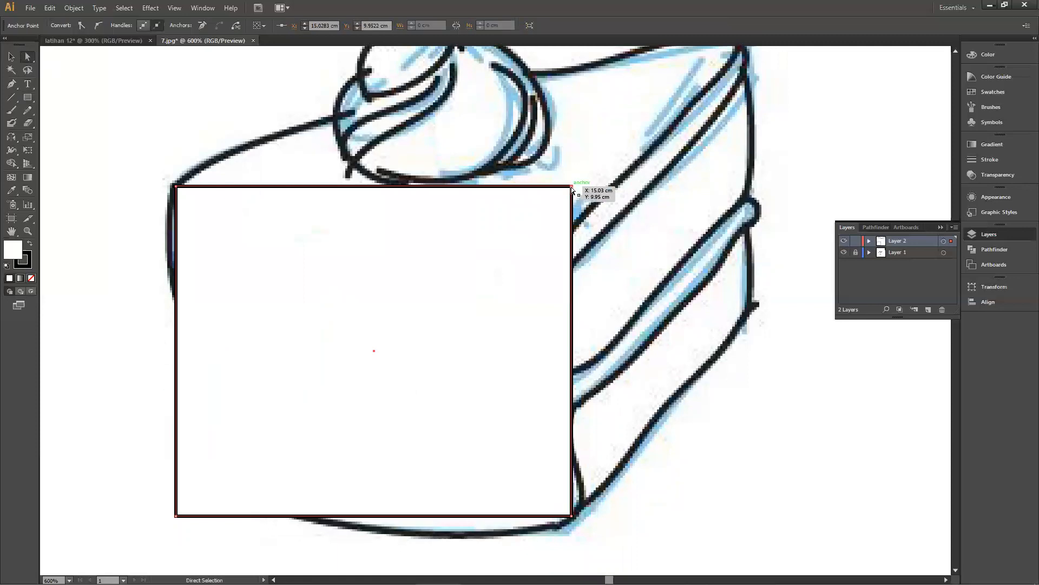
pyautogui.moveTo(571, 187); pyautogui.dragTo(530, 266)
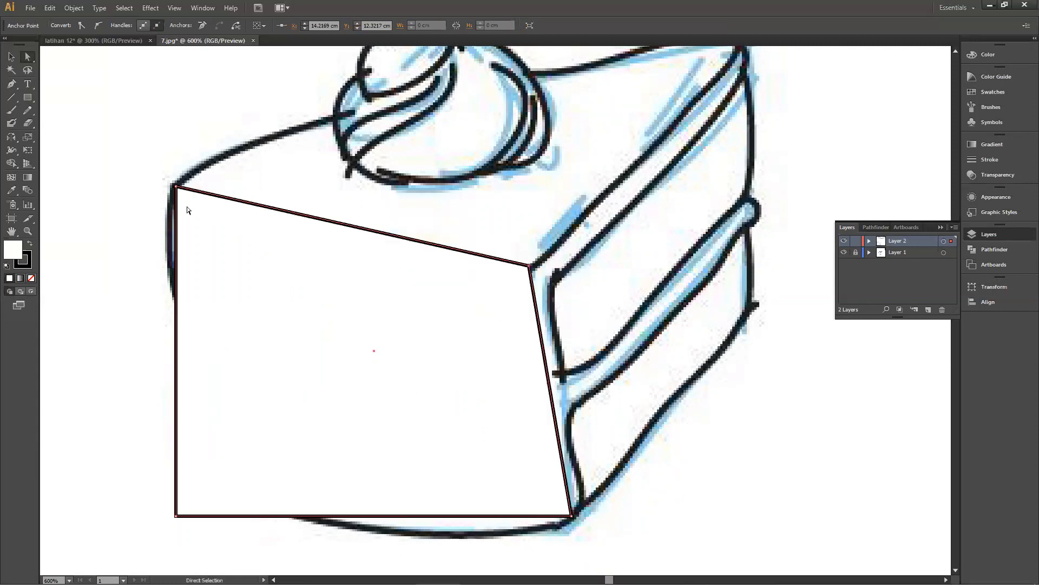
pyautogui.scroll(-1, 225, 380)
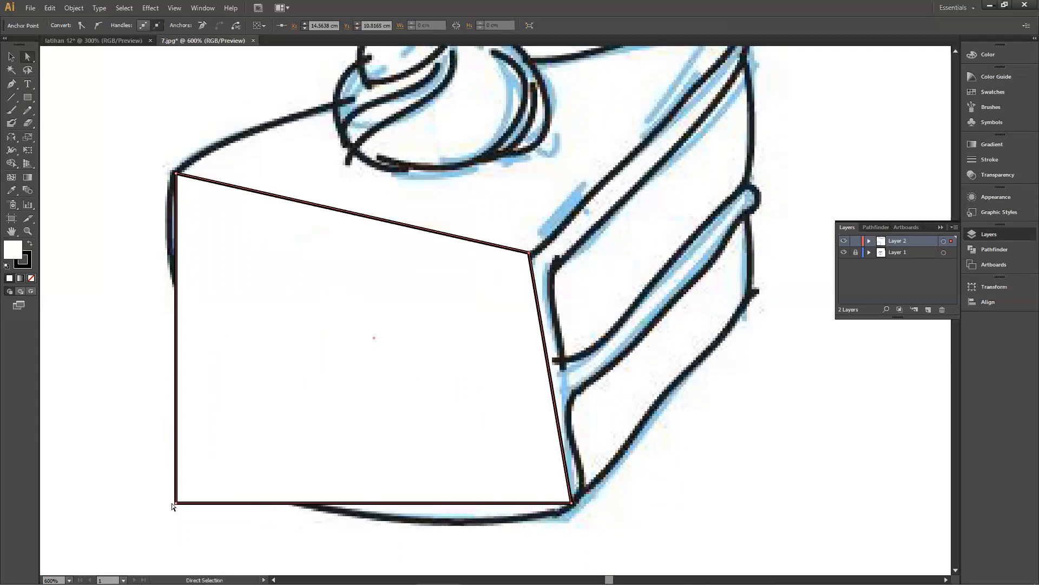
pyautogui.moveTo(175, 503); pyautogui.dragTo(195, 460)
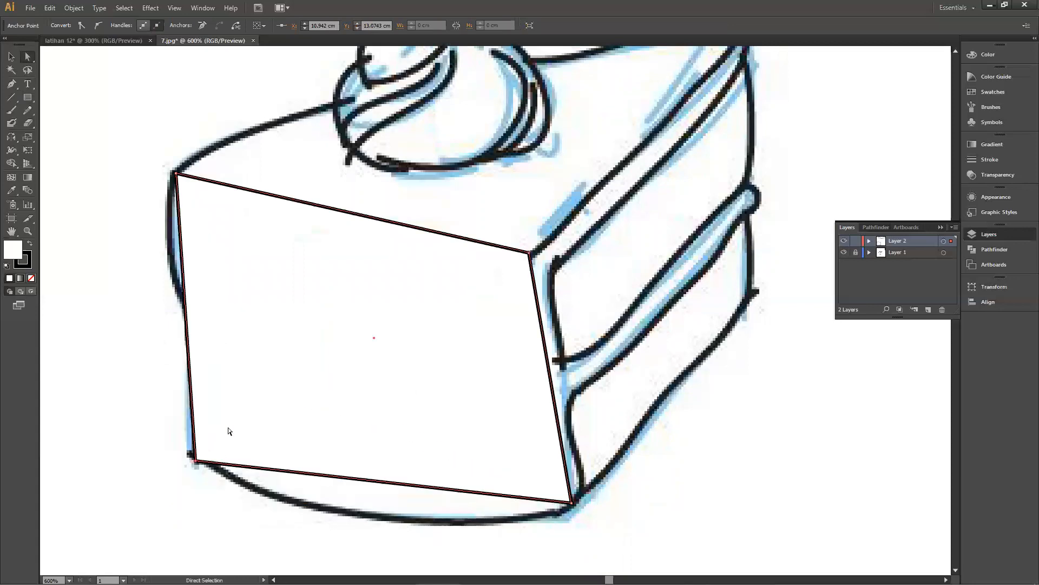
pyautogui.scroll(-1, 583, 349)
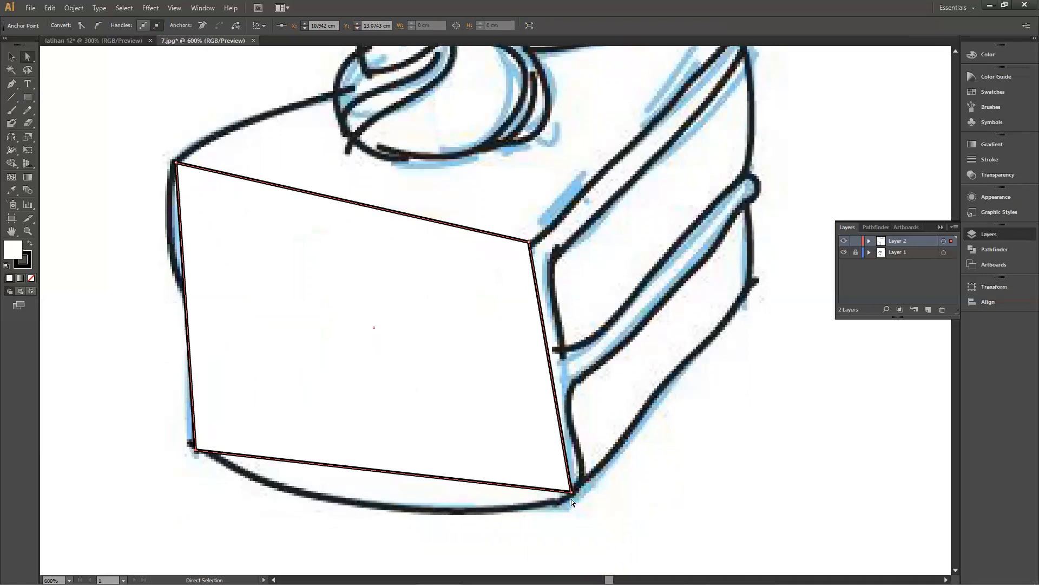
pyautogui.moveTo(571, 492); pyautogui.dragTo(568, 496)
# Step: Draw a 2.2 cm high rectangle over the cake's top surface and narrow it from its left side to about 3.8 cm
pyautogui.moveTo(453, 430); pyautogui.dragTo(605, 450)
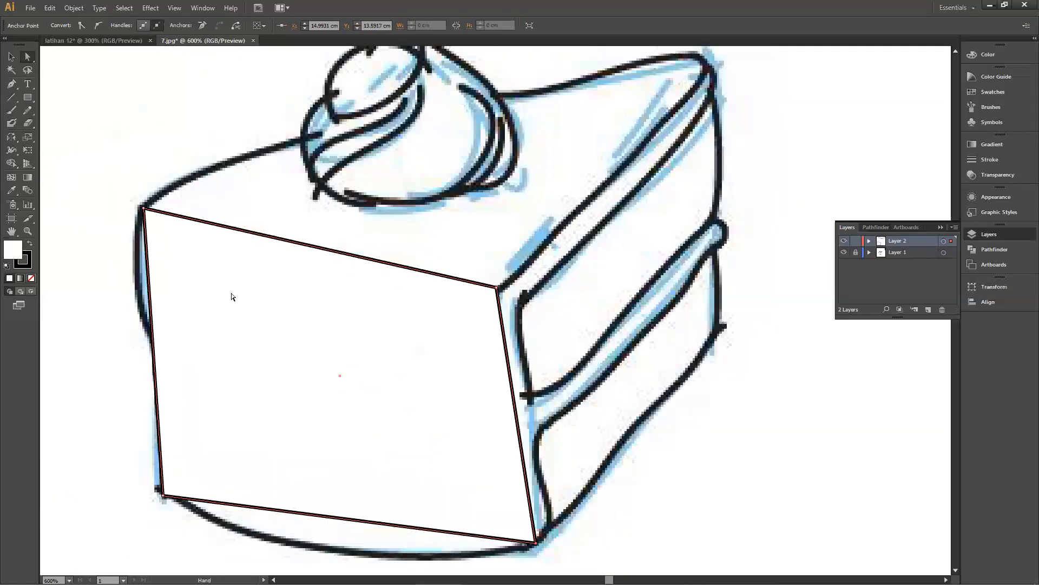
pyautogui.click(28, 98)
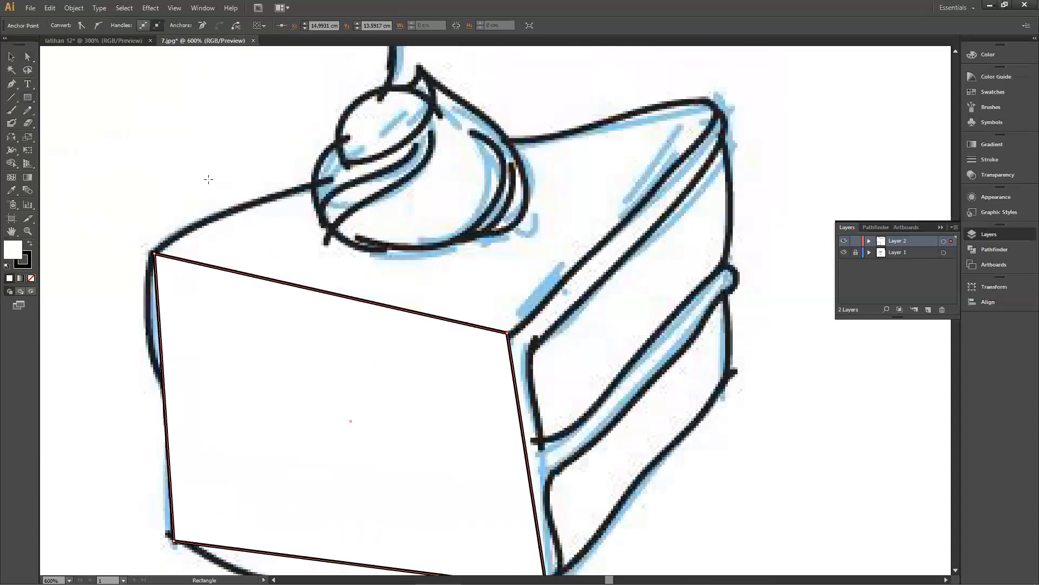
pyautogui.scroll(1, 255, 226)
pyautogui.moveTo(85, 154); pyautogui.dragTo(507, 357)
pyautogui.click(11, 57)
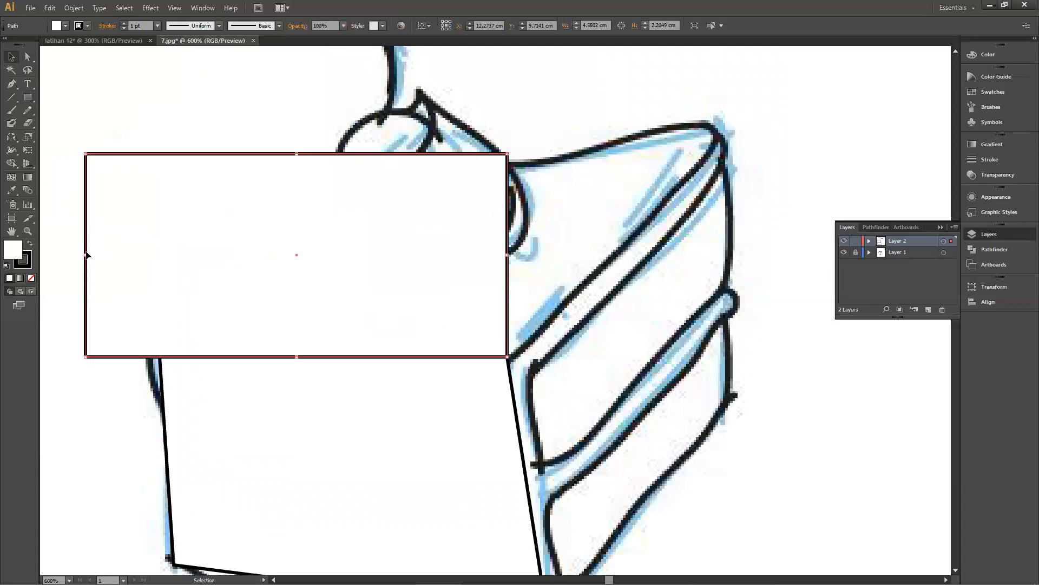
pyautogui.moveTo(106, 257); pyautogui.dragTo(154, 259)
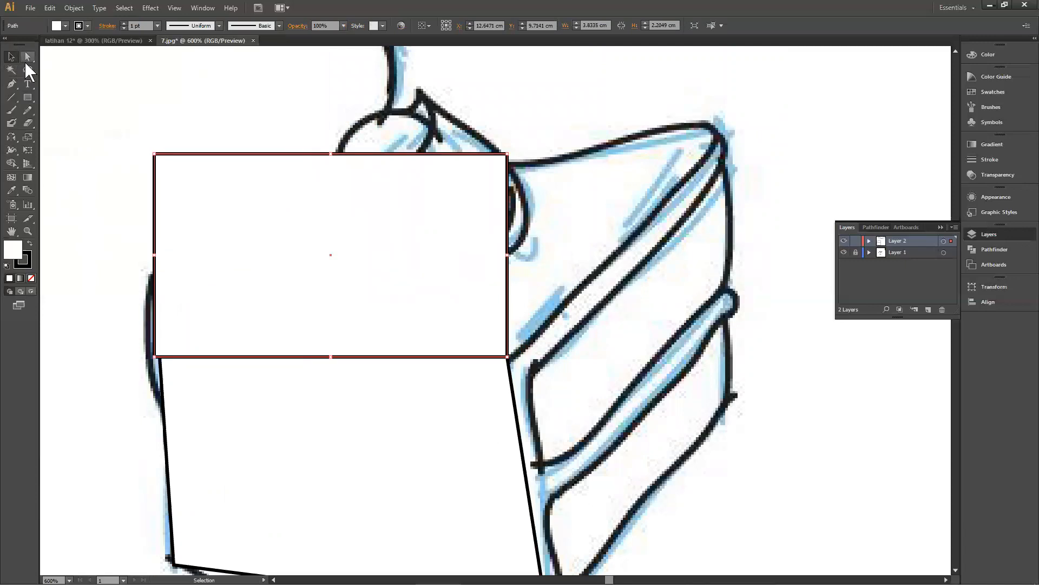
# Step: Delete the upper-left anchor of the top-surface rectangle to turn it into a triangle
pyautogui.keyDown('shift'); pyautogui.click(343, 381); pyautogui.keyUp('shift')
pyautogui.click(11, 82)
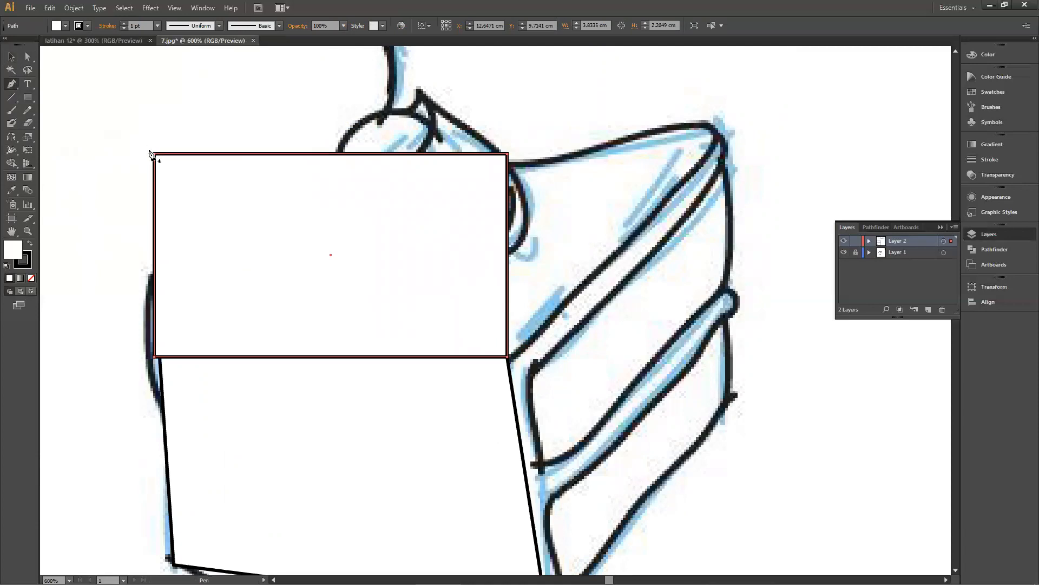
pyautogui.click(155, 154)
# Step: Move the triangle's lower-left anchor to the front face's upper-left corner and its upper-right anchor to the cake's far tip
pyautogui.click(27, 57)
pyautogui.moveTo(155, 359); pyautogui.dragTo(156, 274)
pyautogui.click(506, 154)
pyautogui.moveTo(645, 130); pyautogui.dragTo(713, 128)
pyautogui.moveTo(664, 292); pyautogui.dragTo(664, 275)
# Step: Draw a rectangle about 2.4 cm wide and 2.7 cm high for the cake's side, starting at the front face's upper-right corner
pyautogui.moveTo(601, 187); pyautogui.dragTo(549, 25)
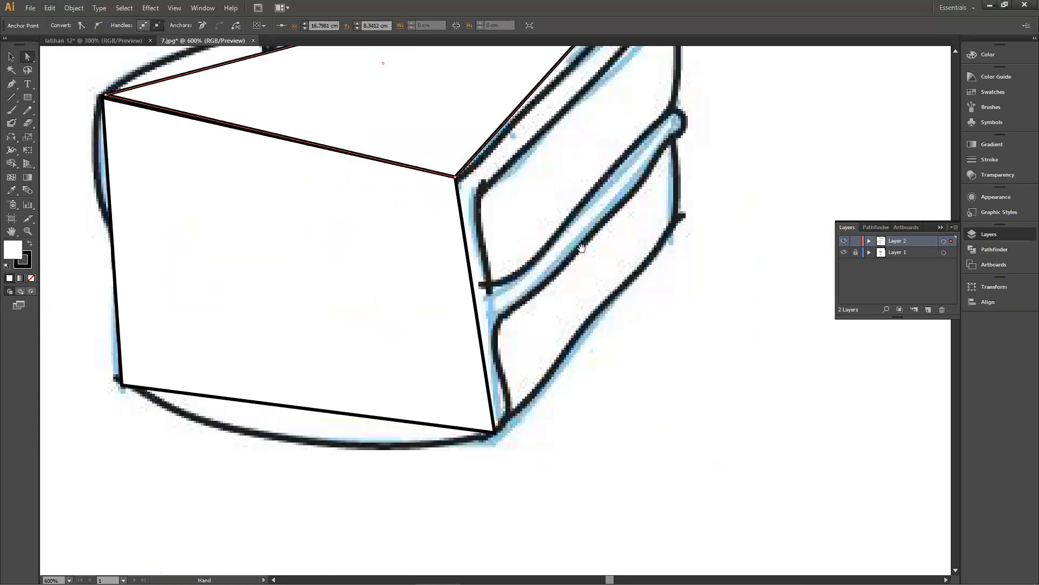
pyautogui.click(27, 97)
pyautogui.moveTo(448, 169)
pyautogui.mouseDown()
pyautogui.moveTo(429, 223)
pyautogui.moveTo(538, 330)
pyautogui.moveTo(638, 494)
pyautogui.moveTo(654, 484)
pyautogui.mouseUp()
# Step: Move the side rectangle's lower-left anchor onto the front face's lower-right corner
pyautogui.click(28, 56)
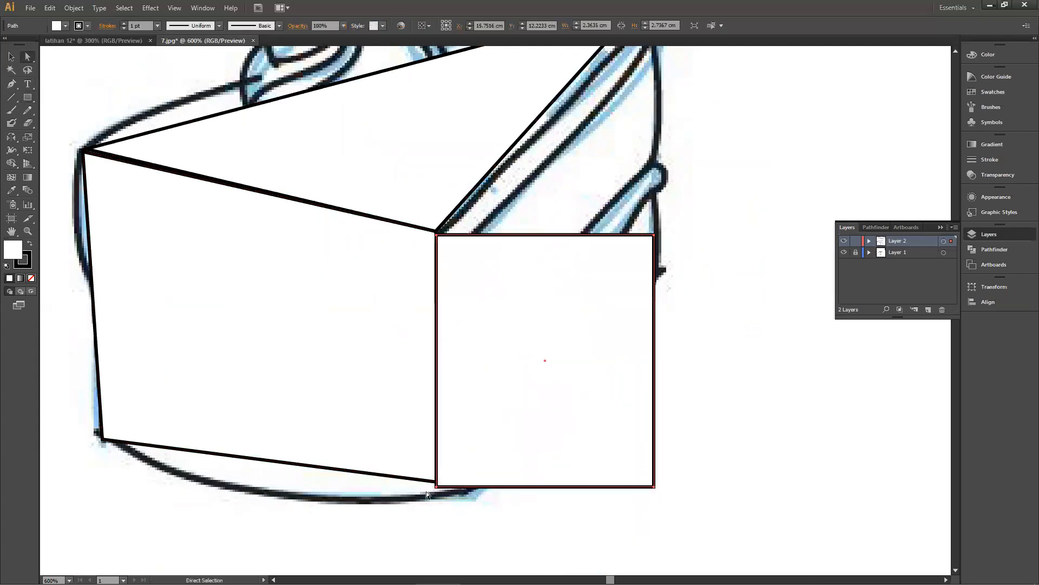
pyautogui.moveTo(435, 486); pyautogui.dragTo(475, 486)
pyautogui.scroll(2, 634, 333)
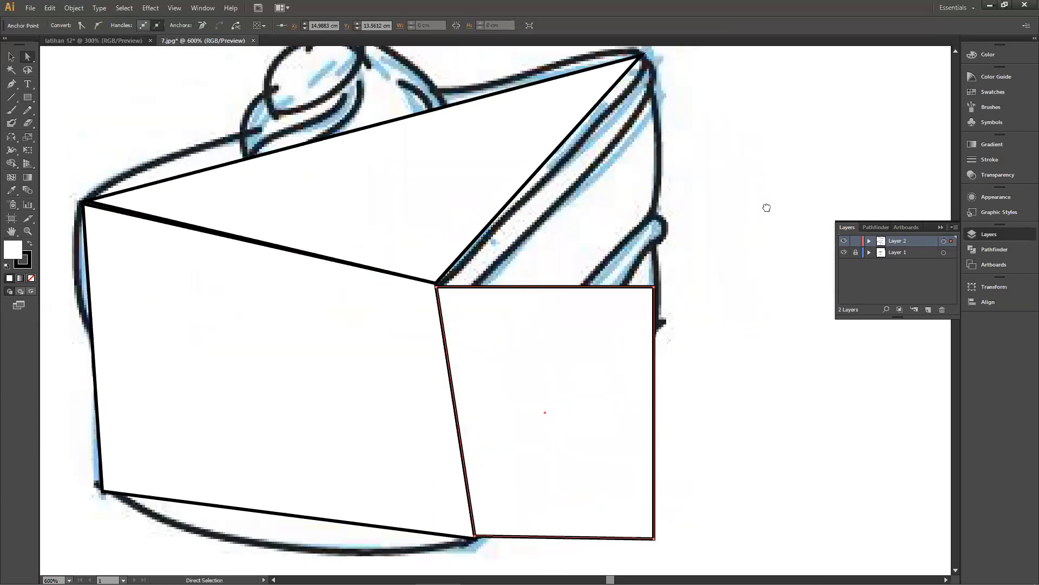
pyautogui.moveTo(650, 287); pyautogui.dragTo(531, 384)
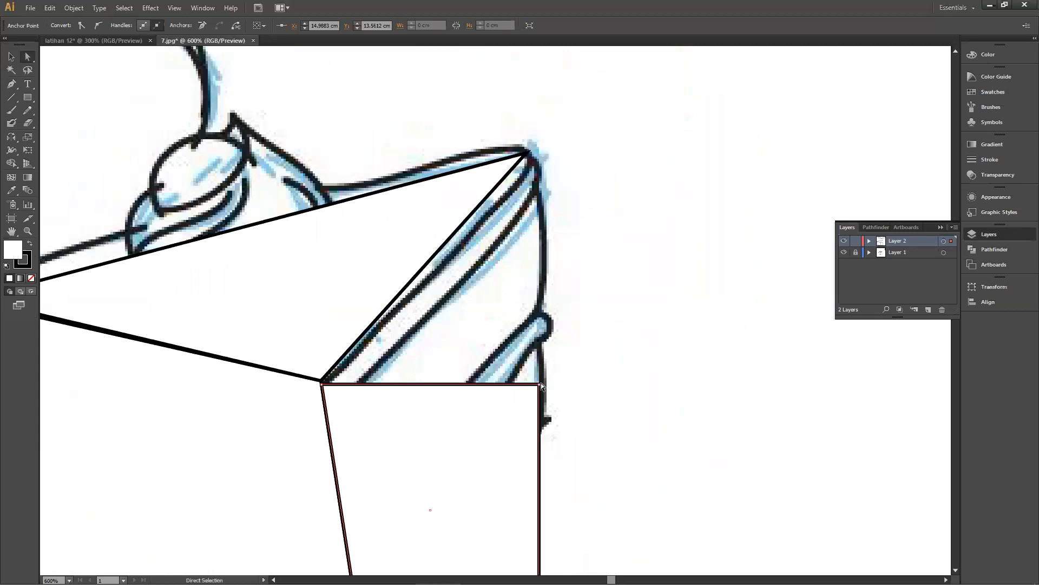
# Step: Move the side face's upper-right anchor to the cake's far tip and its lower-right anchor to the sketch's far bottom corner
pyautogui.click(540, 384)
pyautogui.moveTo(540, 385); pyautogui.dragTo(529, 153)
pyautogui.scroll(-5, 585, 352)
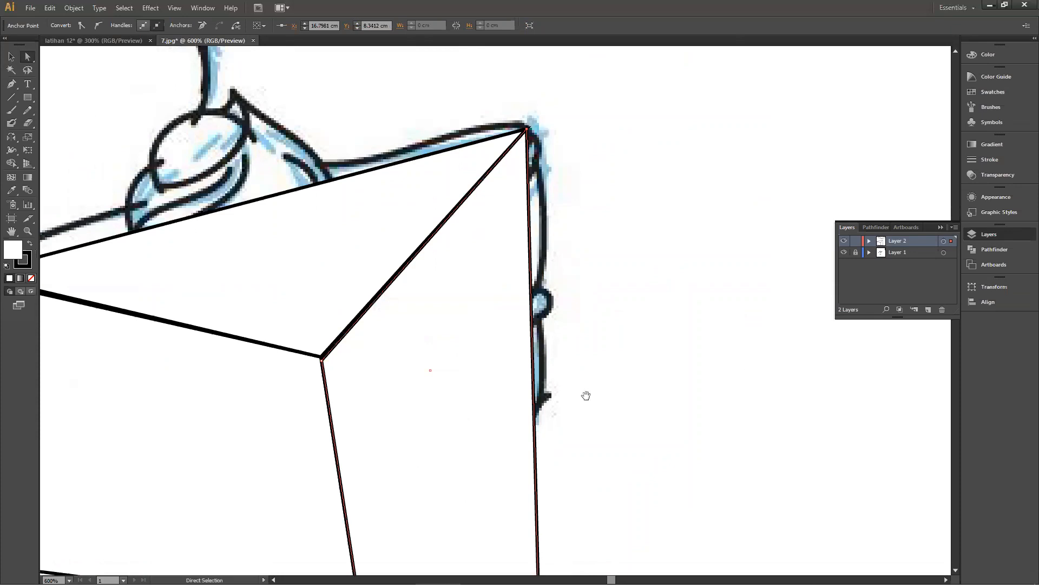
pyautogui.moveTo(550, 453); pyautogui.dragTo(557, 236)
pyautogui.moveTo(314, 266); pyautogui.dragTo(568, 348)
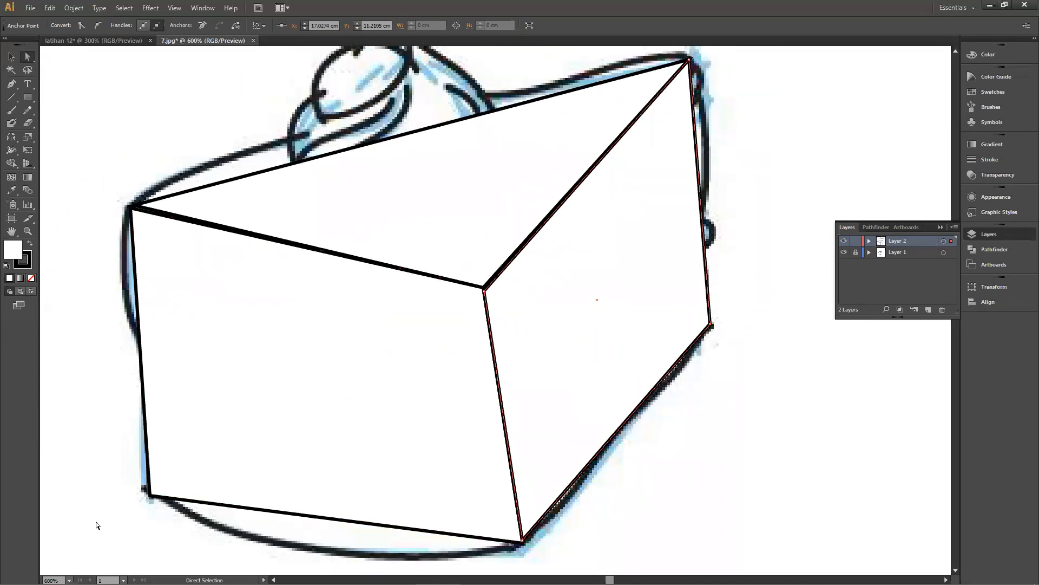
# Step: Raise the front face's lower-left anchor above the sketch's bottom-left corner
pyautogui.moveTo(144, 495); pyautogui.dragTo(139, 442)
pyautogui.click(11, 57)
pyautogui.moveTo(583, 387); pyautogui.dragTo(587, 258)
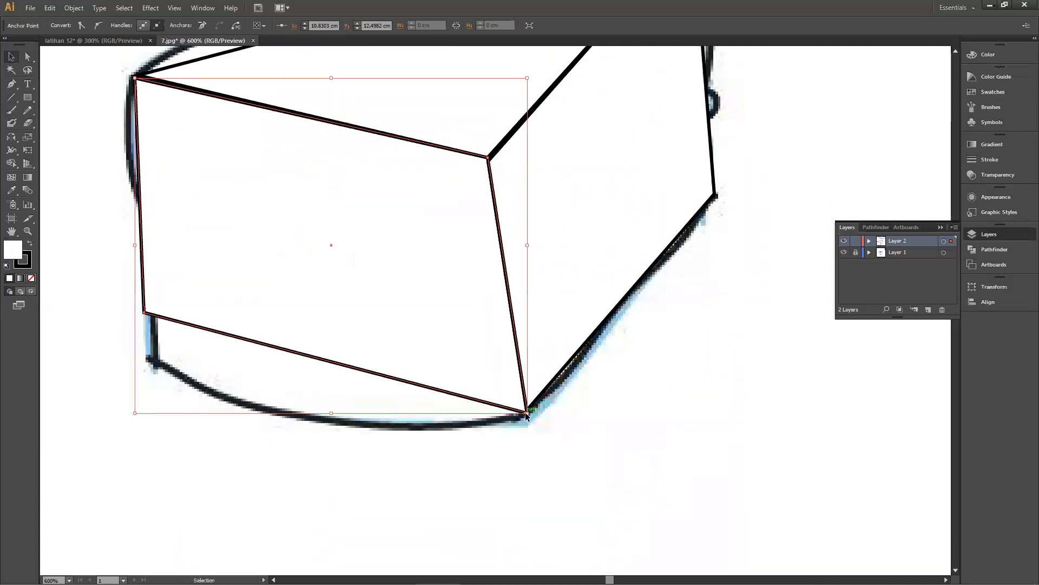
pyautogui.press('a')
pyautogui.moveTo(526, 415); pyautogui.dragTo(514, 418)
pyautogui.hotkey('ctrl', 'z')
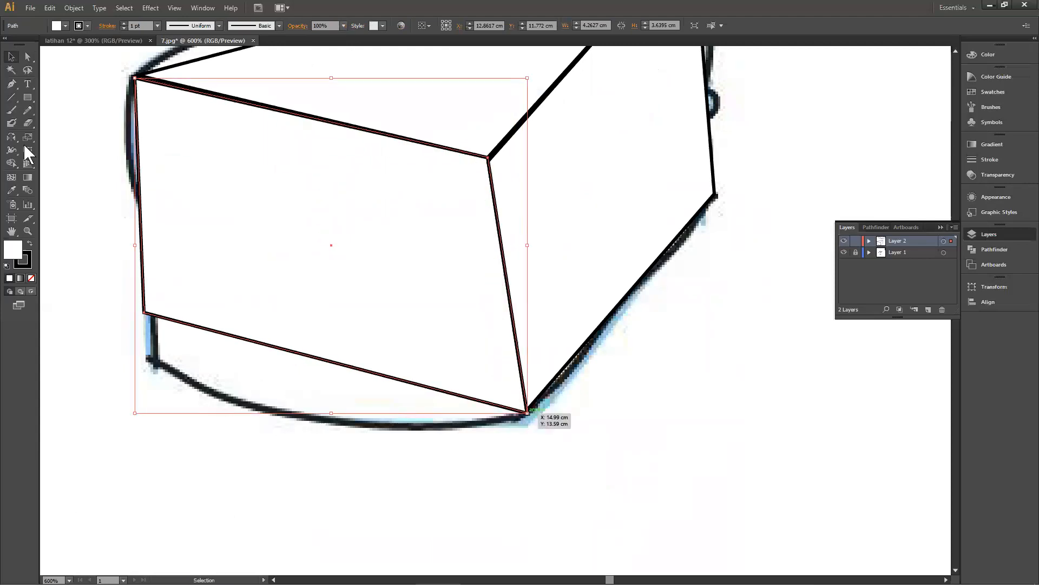
# Step: Shift the shared bottom corner of the front and side faces slightly left and raise the side face's far bottom anchor
pyautogui.click(27, 57)
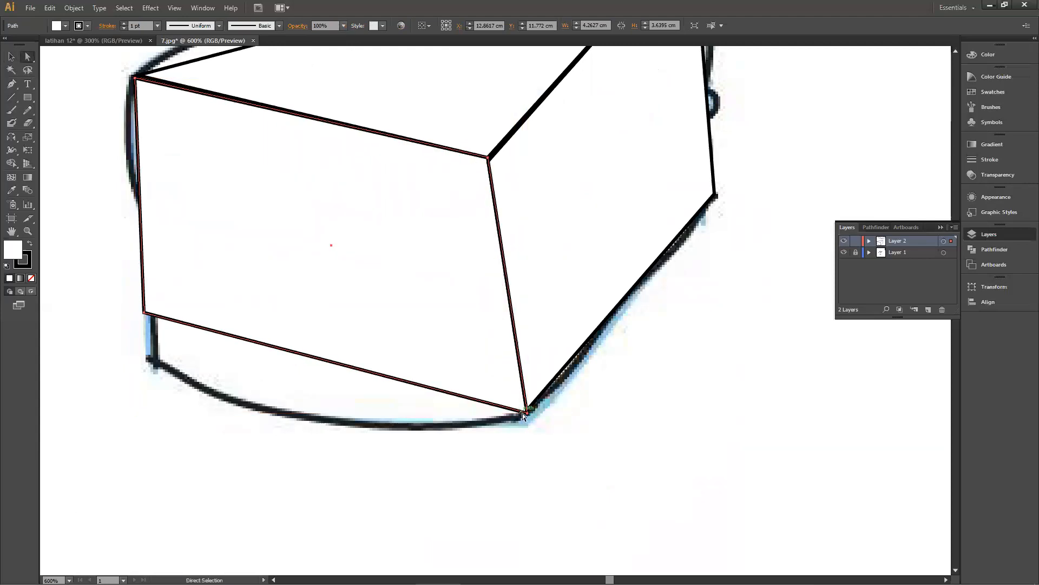
pyautogui.click(529, 415)
pyautogui.moveTo(528, 414); pyautogui.dragTo(505, 418)
pyautogui.moveTo(598, 254); pyautogui.dragTo(611, 391)
pyautogui.moveTo(728, 333); pyautogui.dragTo(713, 282)
pyautogui.moveTo(720, 402)
pyautogui.mouseDown()
pyautogui.moveTo(735, 309)
pyautogui.moveTo(735, 406)
pyautogui.mouseUp()
pyautogui.hotkey('ctrl', '-')
pyautogui.hotkey('ctrl', '-')
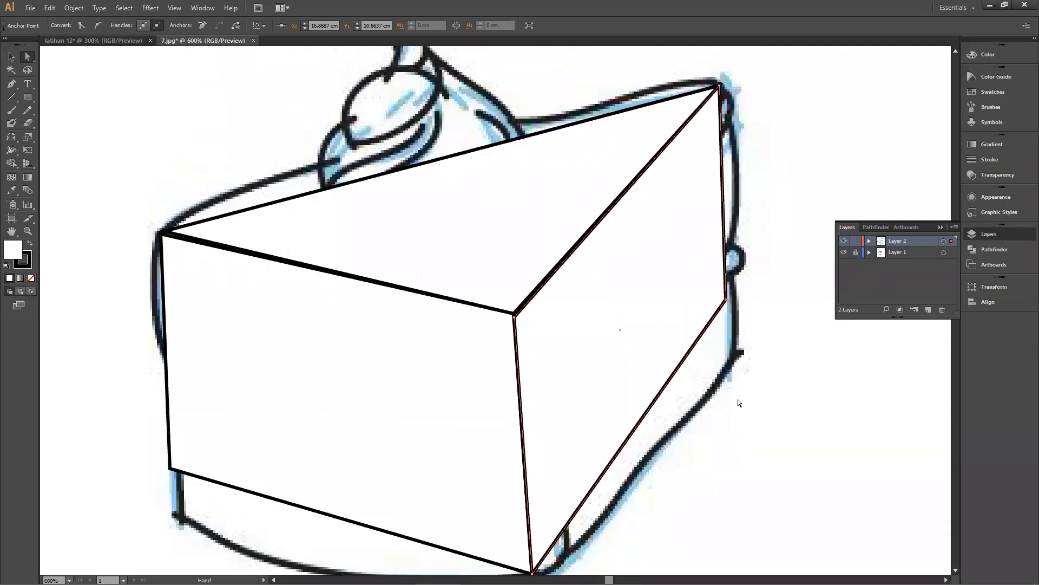
# Step: Move all three cake faces together down and to the right, mostly clear of the cake sketch
pyautogui.click(11, 56)
pyautogui.click(506, 353)
pyautogui.moveTo(506, 350); pyautogui.dragTo(593, 406)
pyautogui.moveTo(438, 297); pyautogui.dragTo(680, 315)
pyautogui.hotkey('ctrl', 'z')
pyautogui.moveTo(407, 289)
pyautogui.mouseDown()
pyautogui.moveTo(684, 294)
pyautogui.moveTo(693, 316)
pyautogui.moveTo(645, 429)
pyautogui.moveTo(591, 306)
pyautogui.mouseUp()
pyautogui.moveTo(601, 322); pyautogui.dragTo(546, 334)
pyautogui.moveTo(670, 153); pyautogui.dragTo(722, 216)
pyautogui.click(692, 171)
# Step: Fill the top triangular face with the light yellow D8C568
pyautogui.click(670, 327)
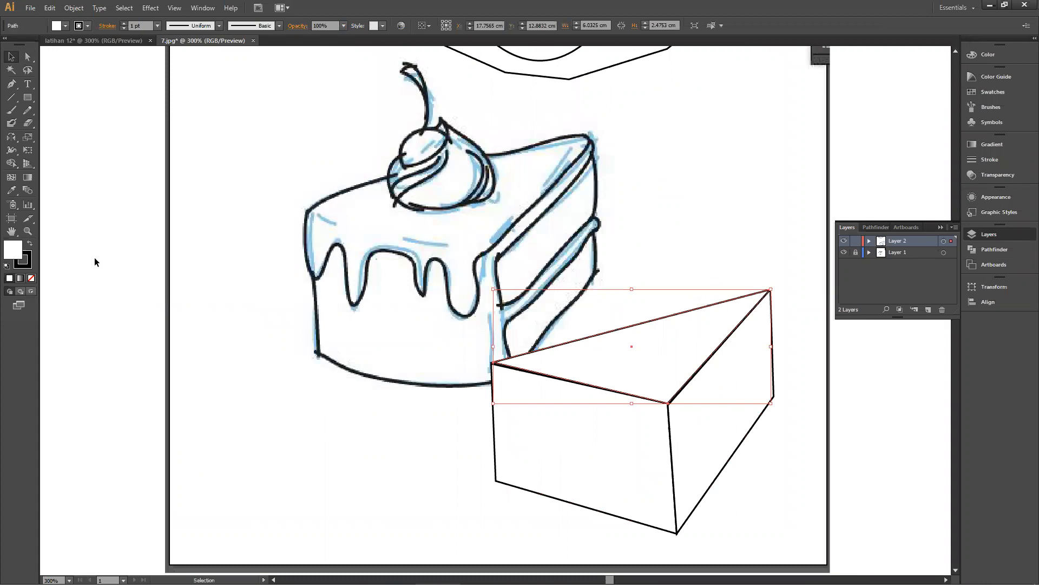
pyautogui.doubleClick(12, 251)
pyautogui.moveTo(675, 202); pyautogui.dragTo(671, 173)
pyautogui.click(638, 163)
pyautogui.moveTo(674, 213); pyautogui.dragTo(669, 262)
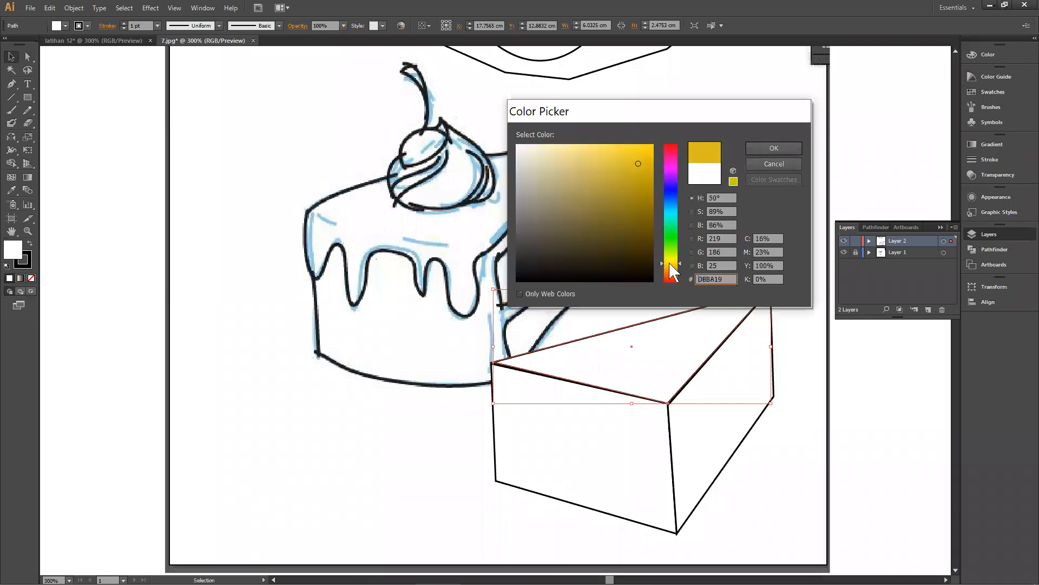
pyautogui.click(587, 165)
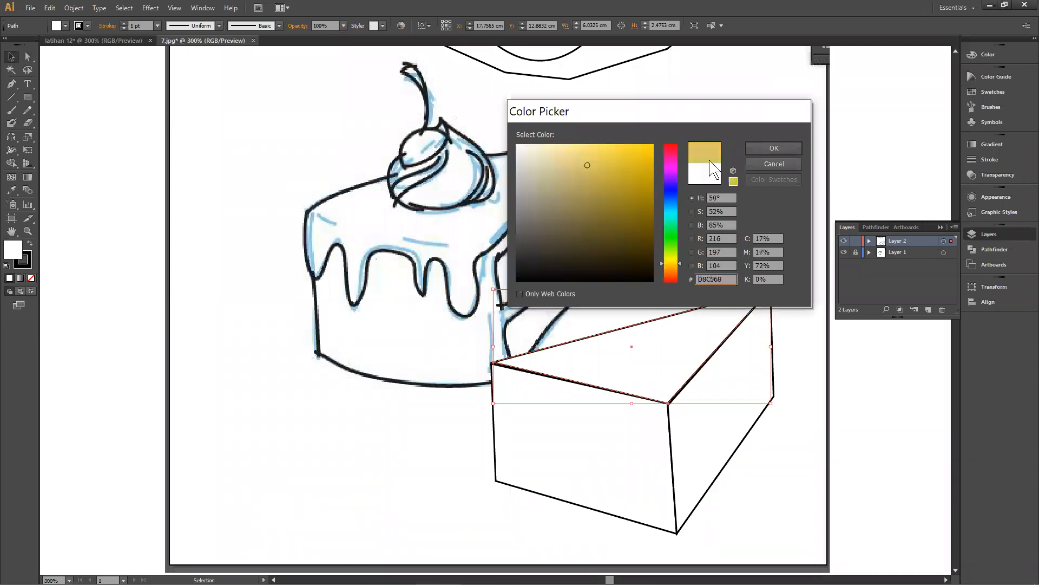
pyautogui.click(752, 148)
# Step: Copy the top face's yellow fill to the front and side faces with the Eyedropper
pyautogui.click(604, 441)
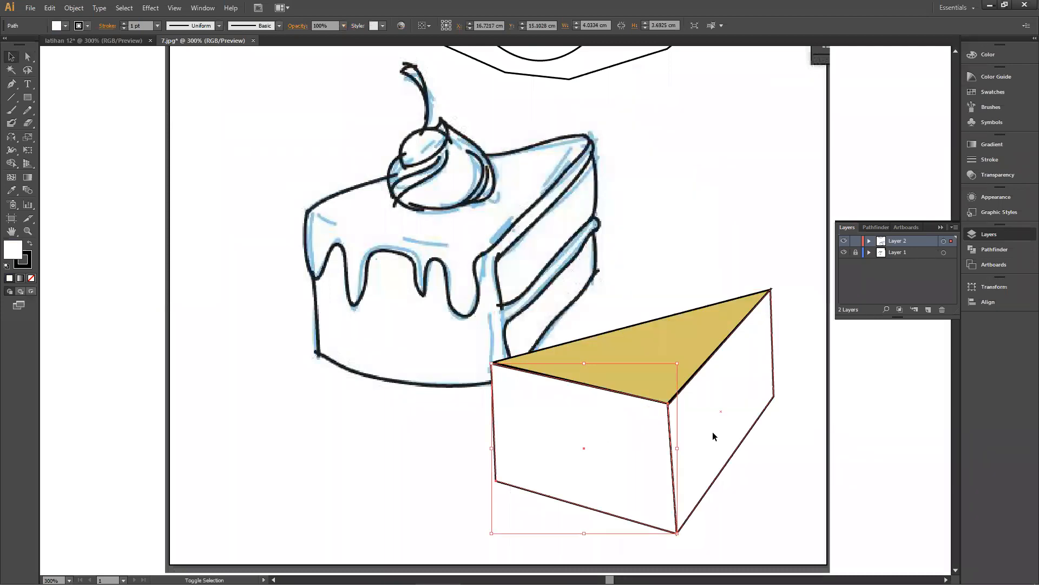
pyautogui.keyDown('shift'); pyautogui.click(713, 436); pyautogui.keyUp('shift')
pyautogui.press('i')
pyautogui.click(665, 362)
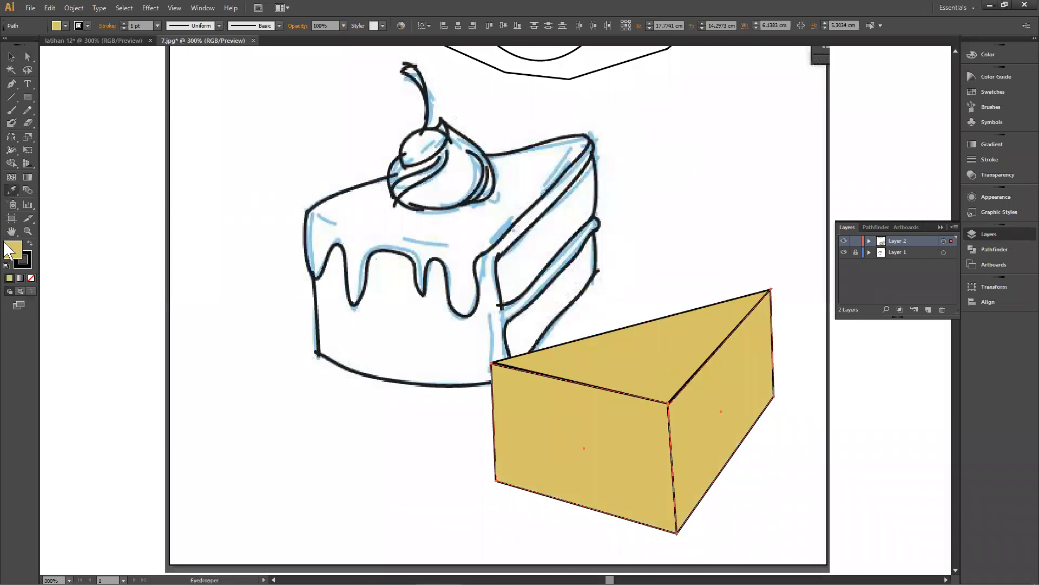
# Step: Change the side face's fill to the darker yellow 9B8837
pyautogui.click(12, 56)
pyautogui.click(698, 414)
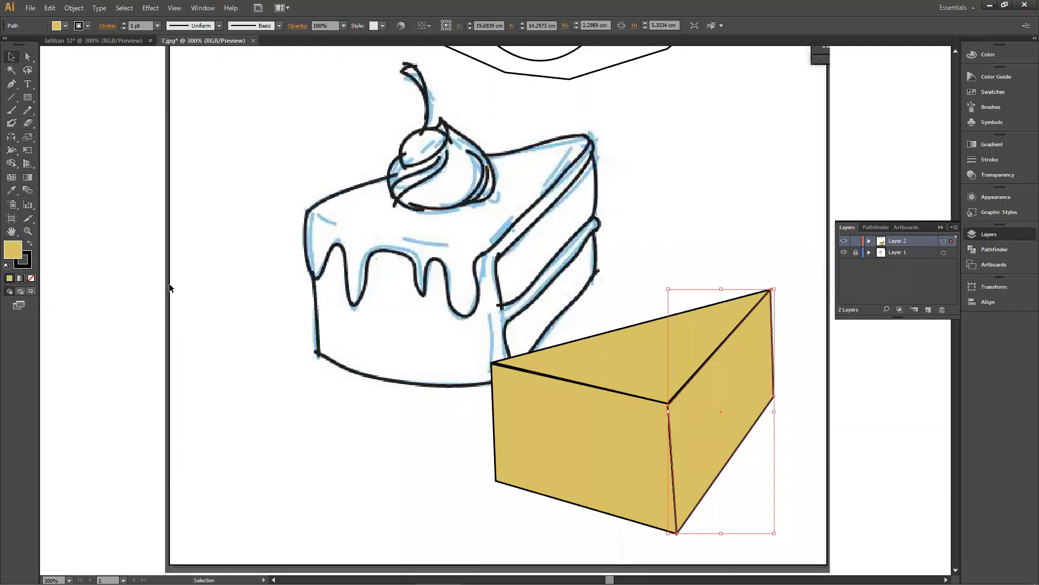
pyautogui.doubleClick(18, 253)
pyautogui.click(605, 198)
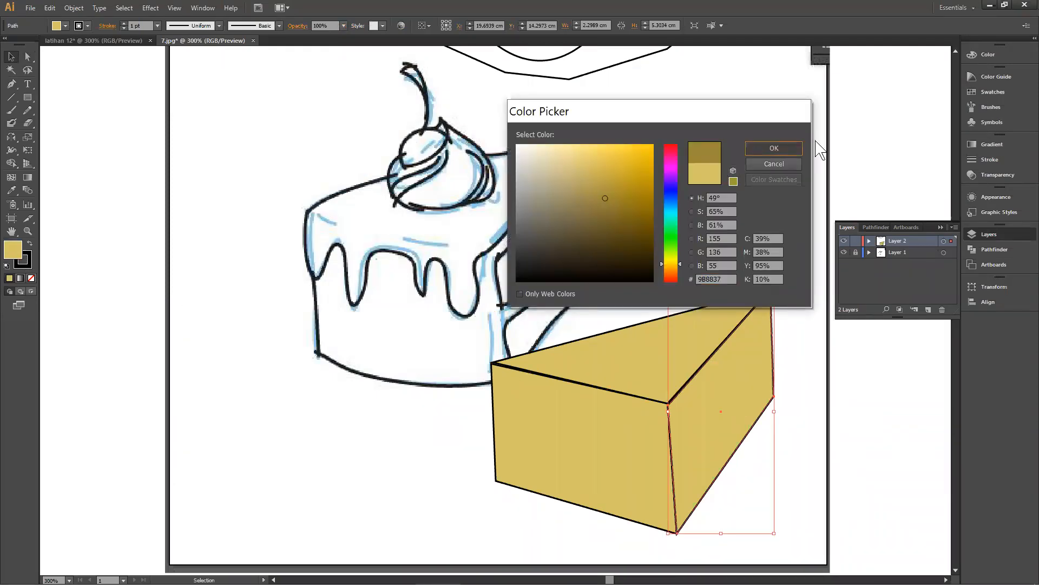
# Step: Sample the side face's fill for the front face and darken it to 726326
pyautogui.click(659, 458)
pyautogui.press('i')
pyautogui.click(707, 439)
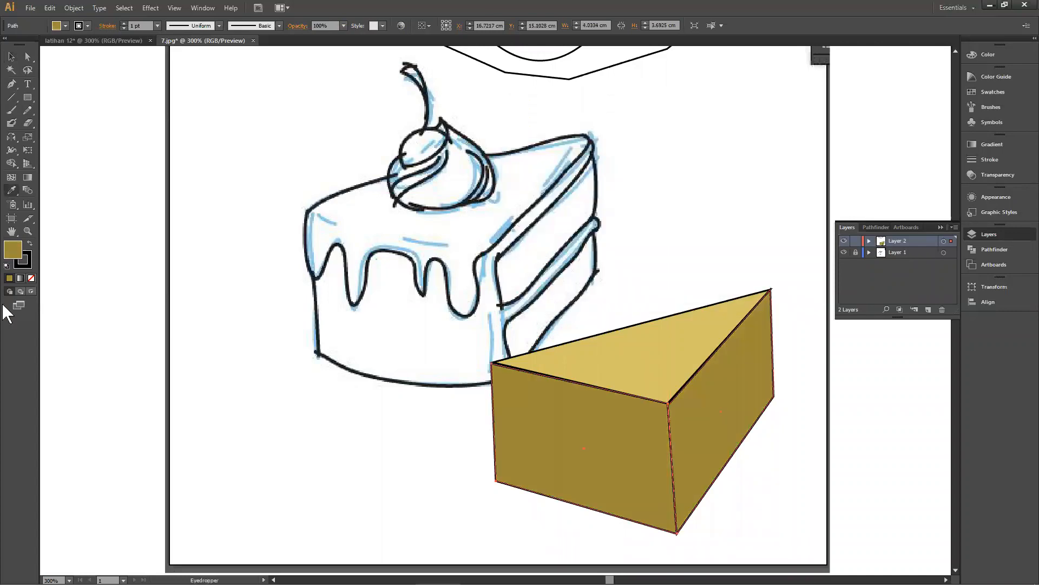
pyautogui.doubleClick(17, 252)
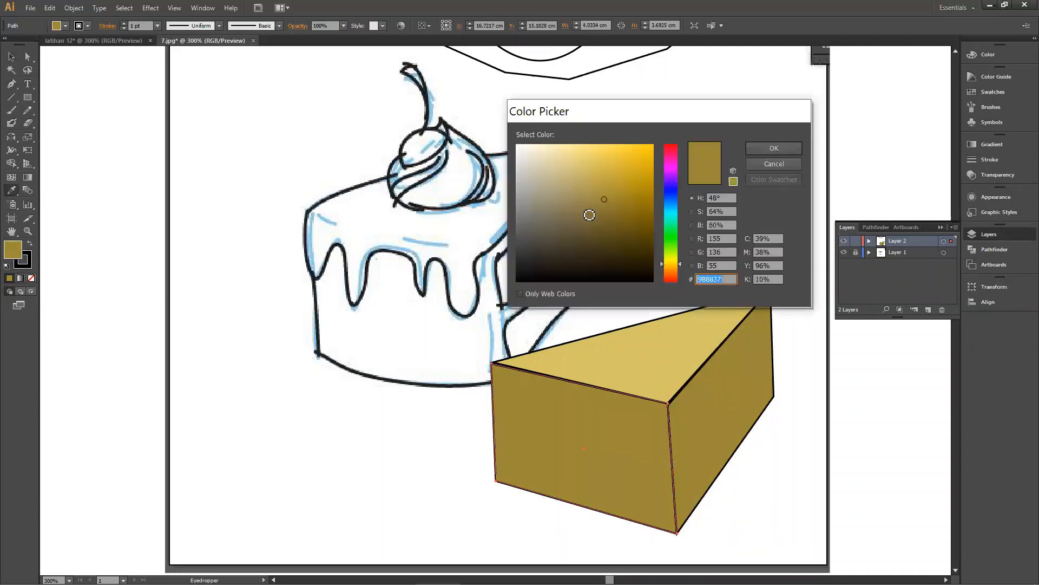
pyautogui.click(607, 218)
pyautogui.moveTo(607, 218); pyautogui.dragTo(607, 220)
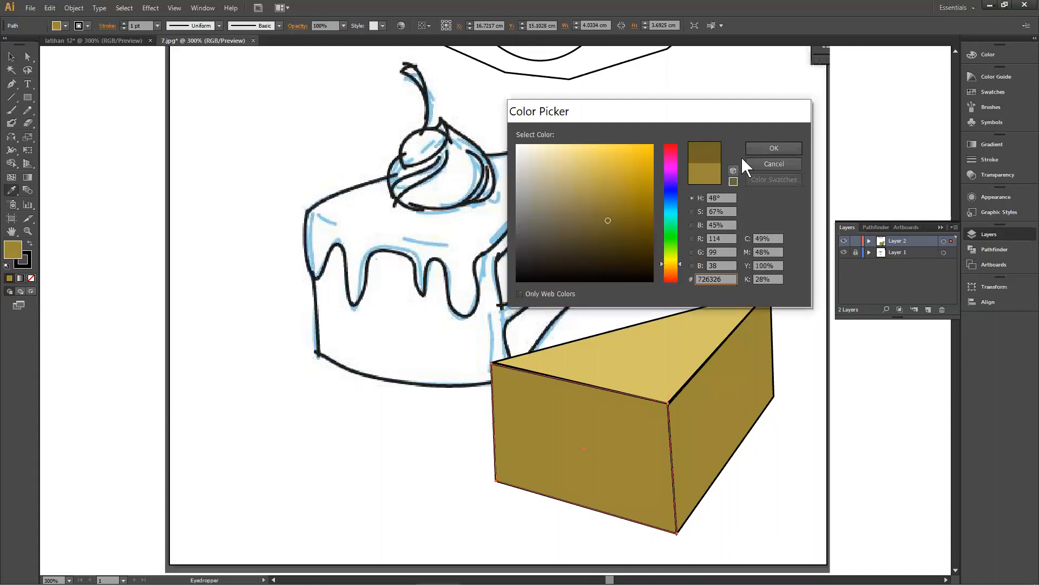
pyautogui.click(773, 147)
pyautogui.click(11, 57)
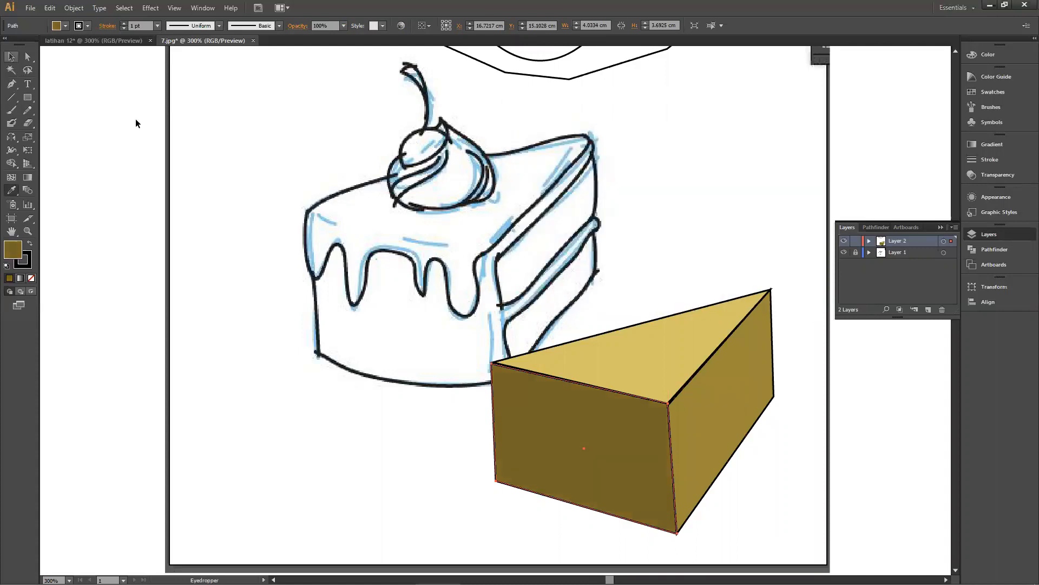
# Step: Move the three faces upward together and remove their black stroke
pyautogui.click(135, 121)
pyautogui.moveTo(633, 383); pyautogui.dragTo(635, 279)
pyautogui.click(32, 279)
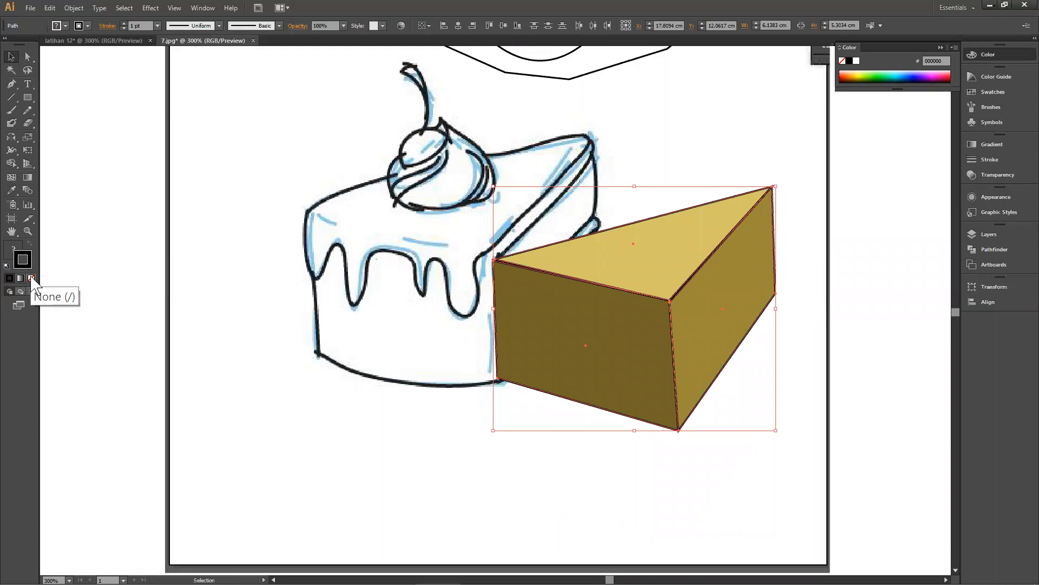
pyautogui.click(31, 279)
pyautogui.click(669, 510)
# Step: Move the top face's left anchor onto the front face's upper-left corner to close the gap between them
pyautogui.moveTo(733, 477); pyautogui.dragTo(644, 498)
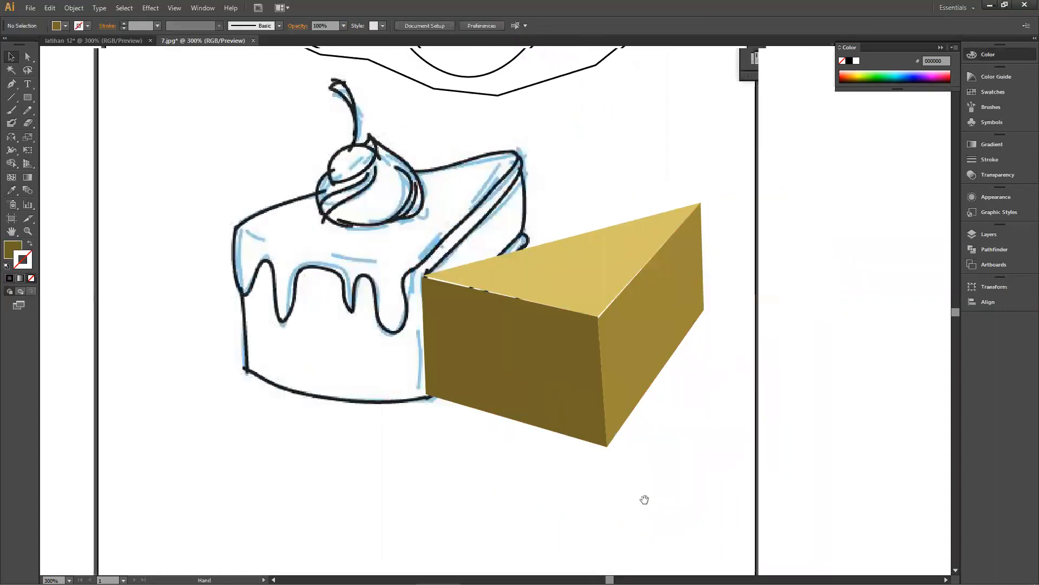
pyautogui.hotkey('ctrl', '=')
pyautogui.hotkey('ctrl', '=')
pyautogui.hotkey('ctrl', '=')
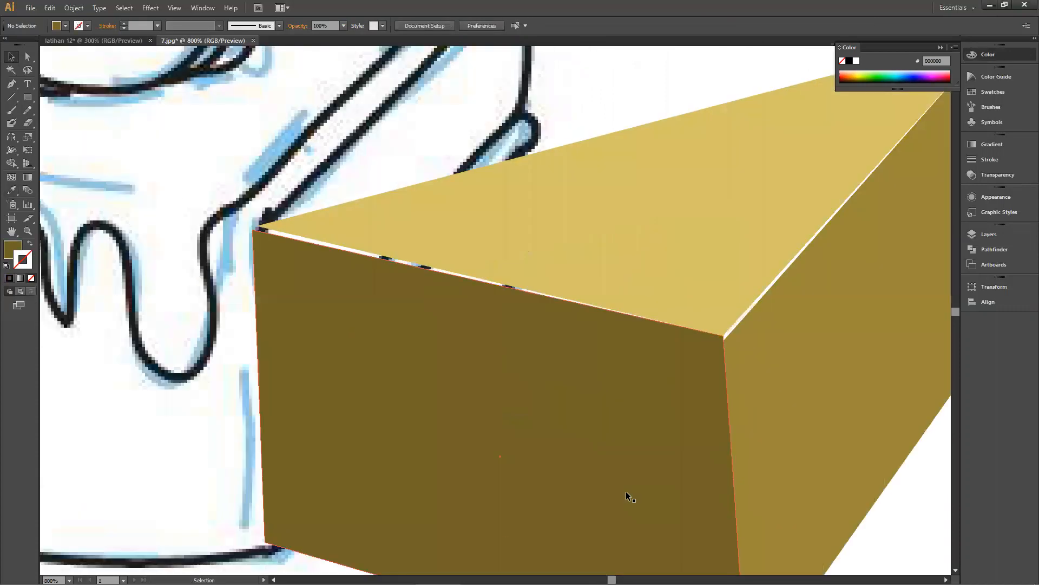
pyautogui.click(464, 223)
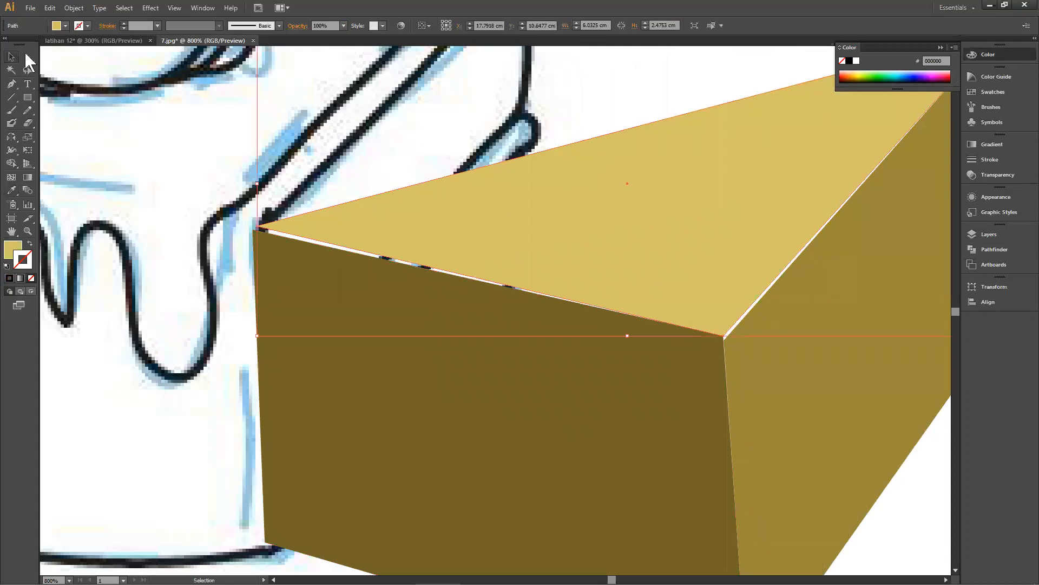
pyautogui.press('a')
pyautogui.moveTo(256, 226); pyautogui.dragTo(252, 229)
# Step: Try to shift the side face's upper-left corner onto the top face's near corner to close the gap
pyautogui.moveTo(532, 343); pyautogui.dragTo(160, 303)
pyautogui.click(400, 317)
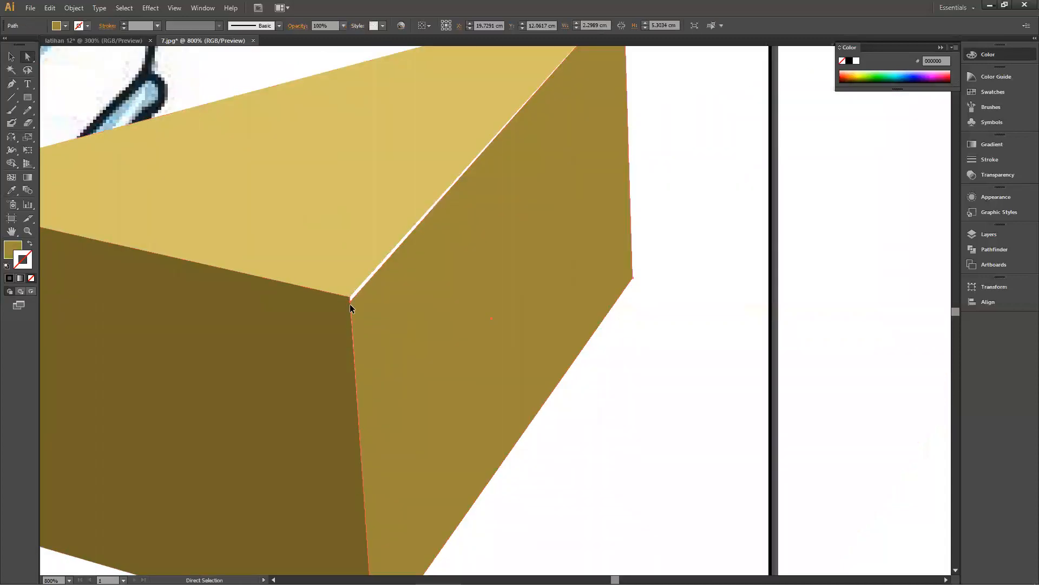
pyautogui.moveTo(348, 298); pyautogui.dragTo(348, 292)
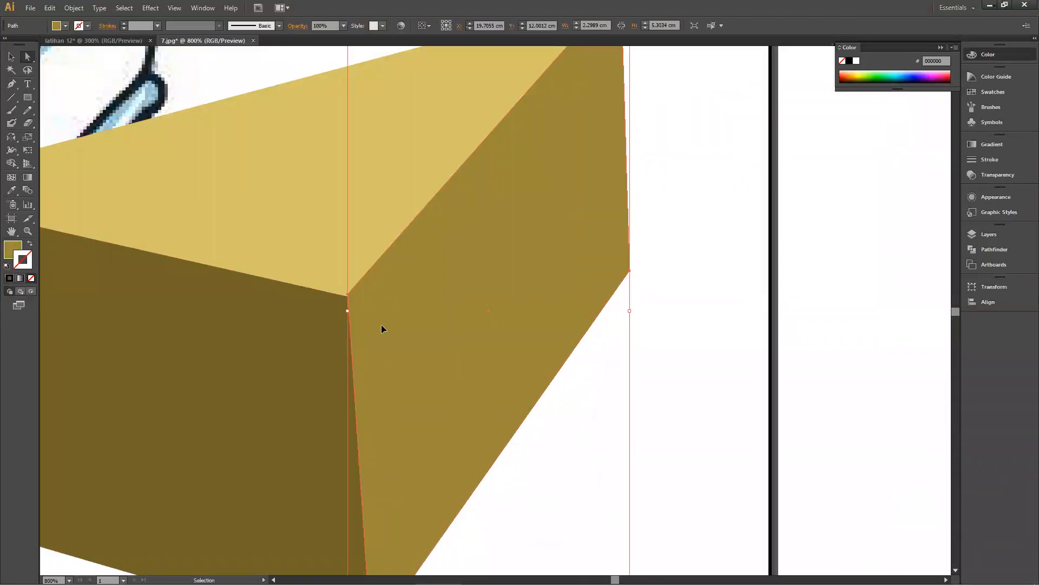
pyautogui.hotkey('ctrl', 'z')
pyautogui.click(349, 302)
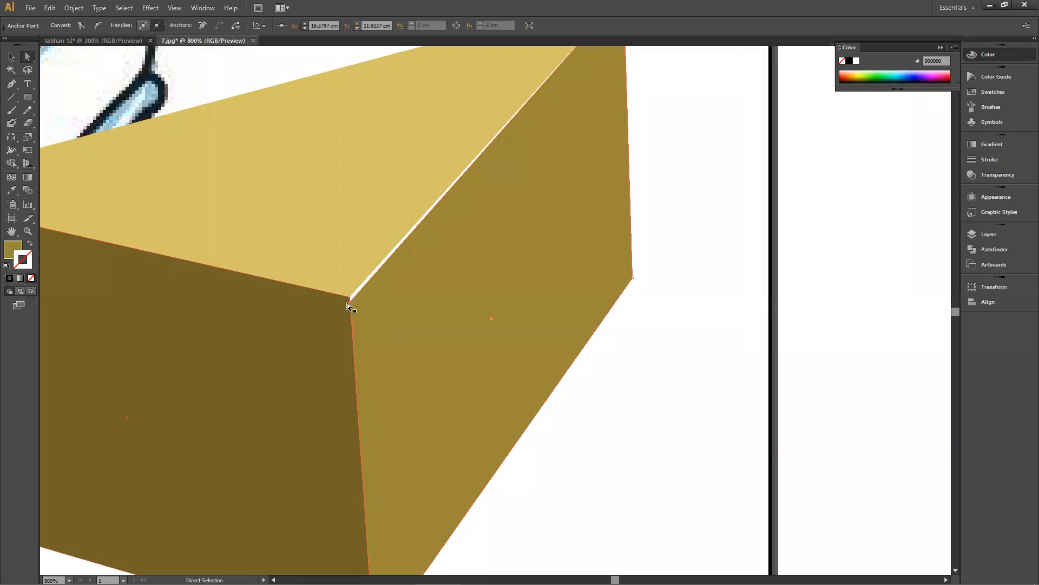
pyautogui.moveTo(348, 303); pyautogui.dragTo(350, 297)
pyautogui.hotkey('ctrl', 'z')
pyautogui.click(358, 307)
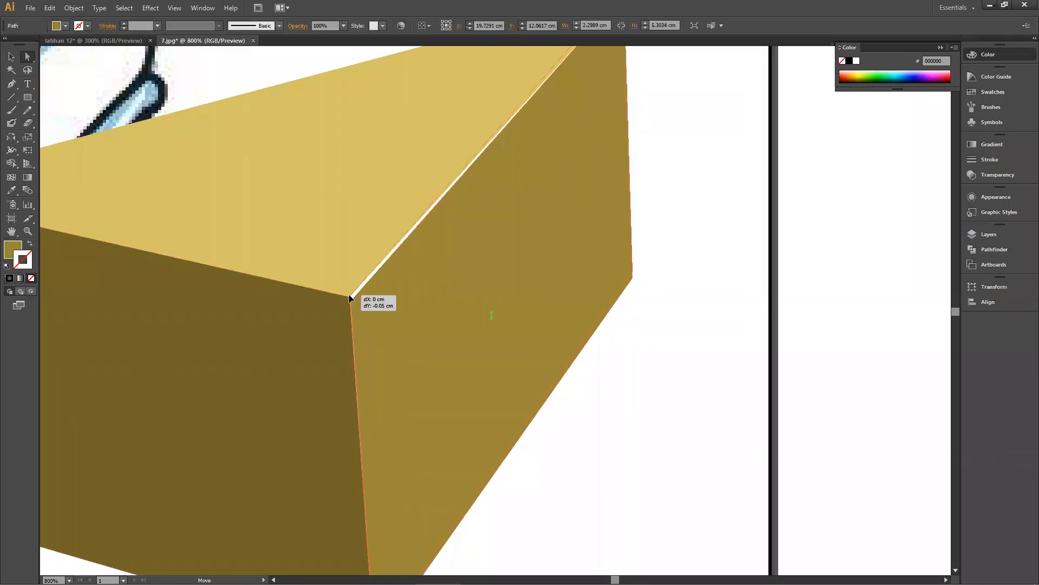
pyautogui.scroll(1, 550, 268)
pyautogui.scroll(-2, 549, 260)
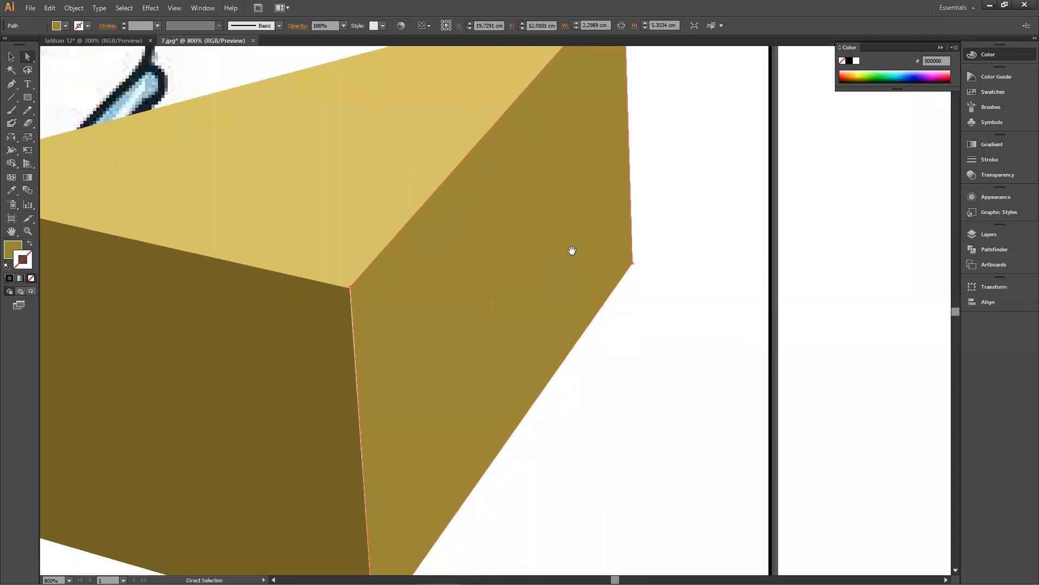
pyautogui.scroll(2, 570, 251)
pyautogui.press('space')
pyautogui.moveTo(805, 406); pyautogui.dragTo(805, 385)
pyautogui.hotkey('ctrl', 'z')
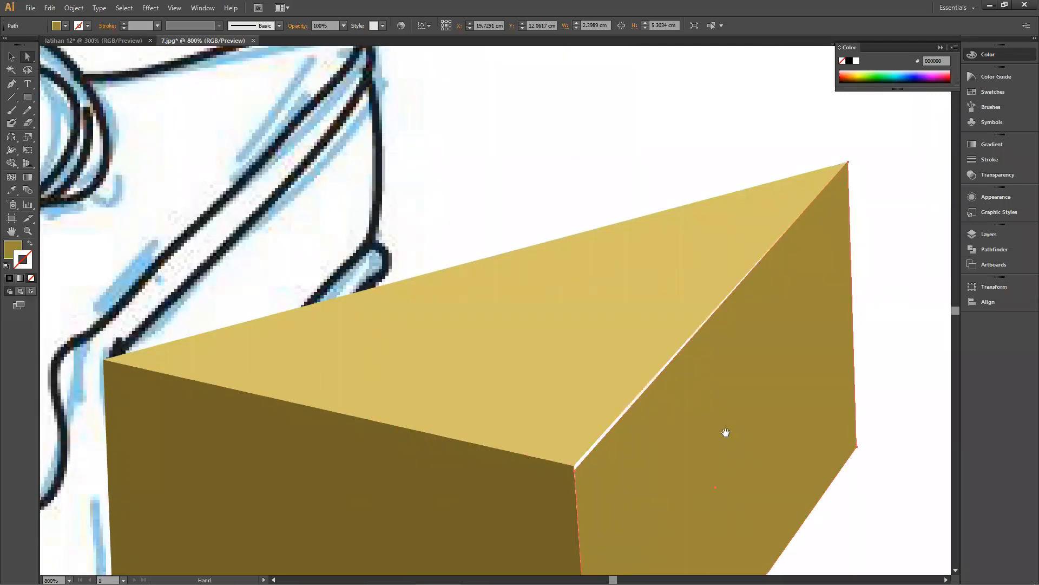
# Step: Move only the side face's upper-left anchor onto the corner shared by the top and front faces
pyautogui.moveTo(726, 432); pyautogui.dragTo(687, 193)
pyautogui.hotkey('ctrl', '+')
pyautogui.hotkey('ctrl', '+')
pyautogui.moveTo(557, 267); pyautogui.dragTo(397, 493)
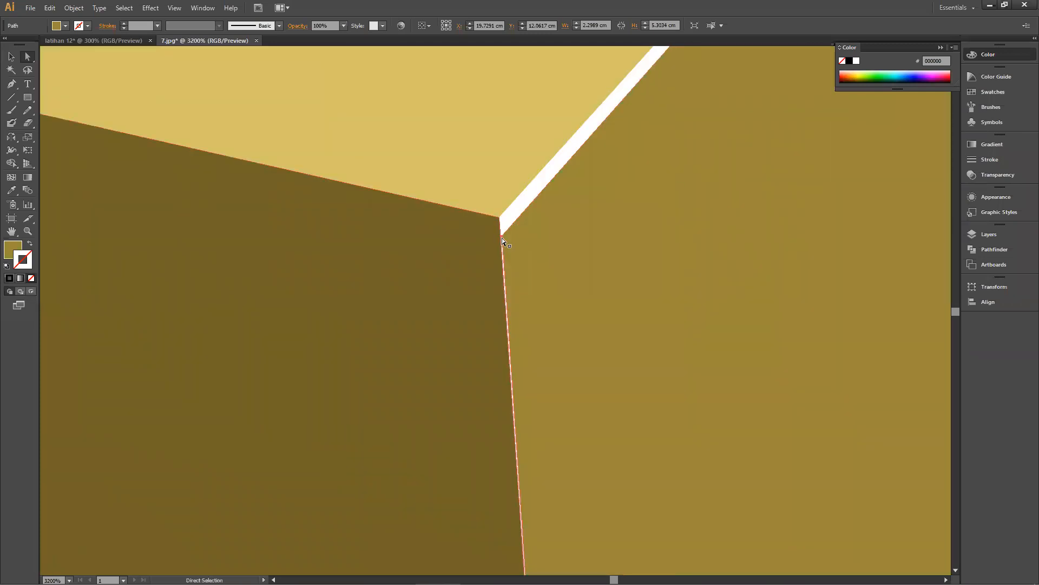
pyautogui.moveTo(502, 236); pyautogui.dragTo(499, 216)
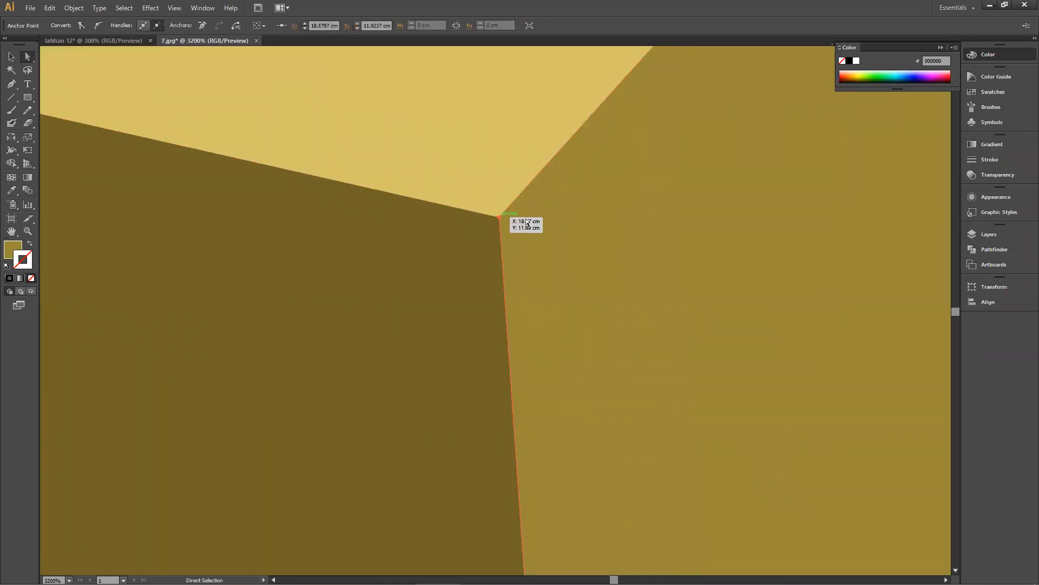
pyautogui.hotkey('ctrl', '-')
pyautogui.hotkey('ctrl', '-')
pyautogui.hotkey('ctrl', '-')
pyautogui.hotkey('ctrl', '-')
pyautogui.hotkey('ctrl', '-')
pyautogui.hotkey('ctrl', '-')
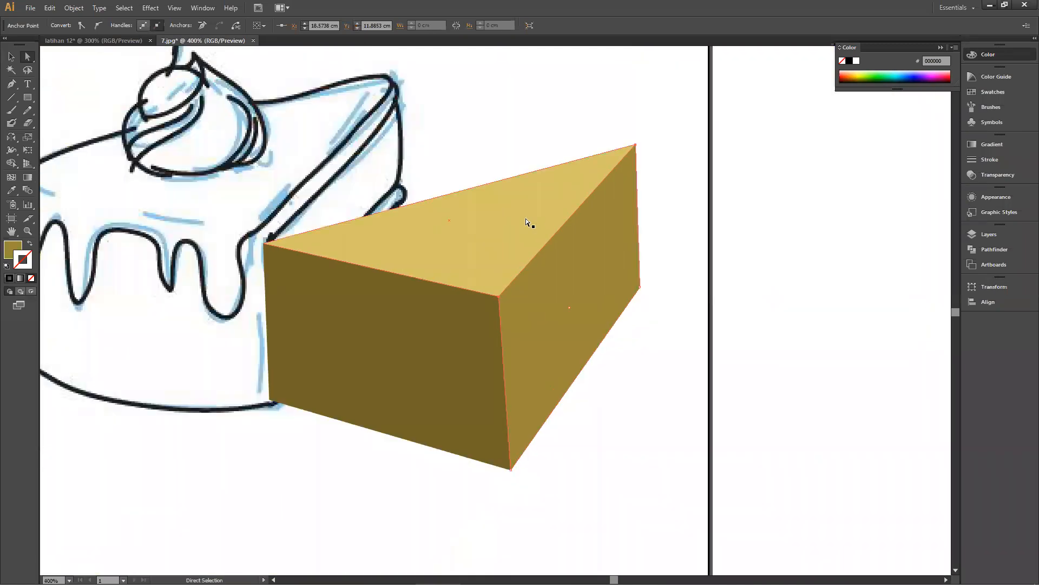
# Step: Move the coloured three-face box further right away from the cake sketch and deselect it
pyautogui.click(11, 57)
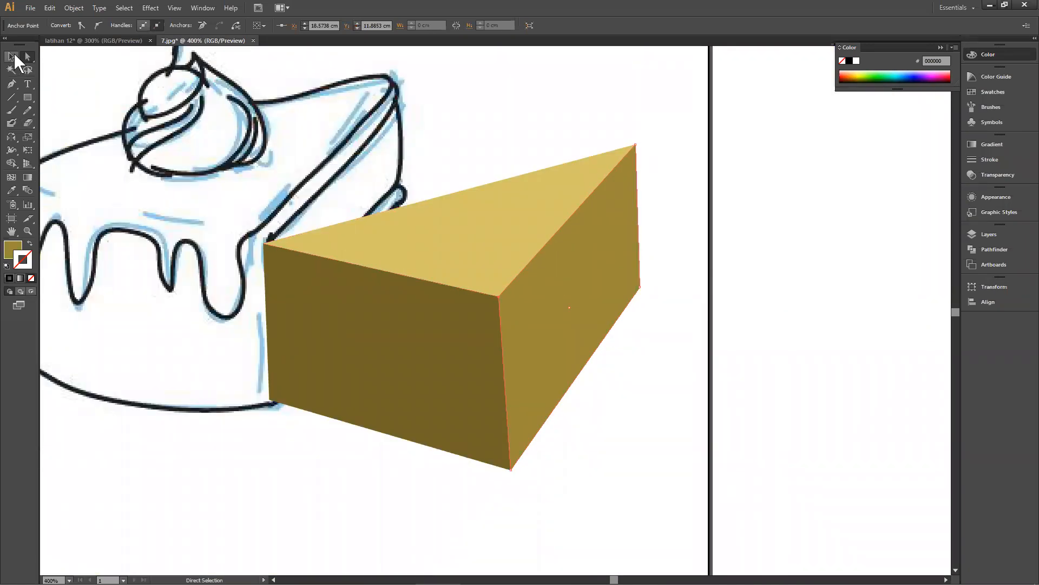
pyautogui.click(204, 119)
pyautogui.press('space')
pyautogui.moveTo(356, 174); pyautogui.dragTo(505, 229)
pyautogui.click(632, 395)
pyautogui.moveTo(632, 395); pyautogui.dragTo(715, 409)
pyautogui.click(729, 229)
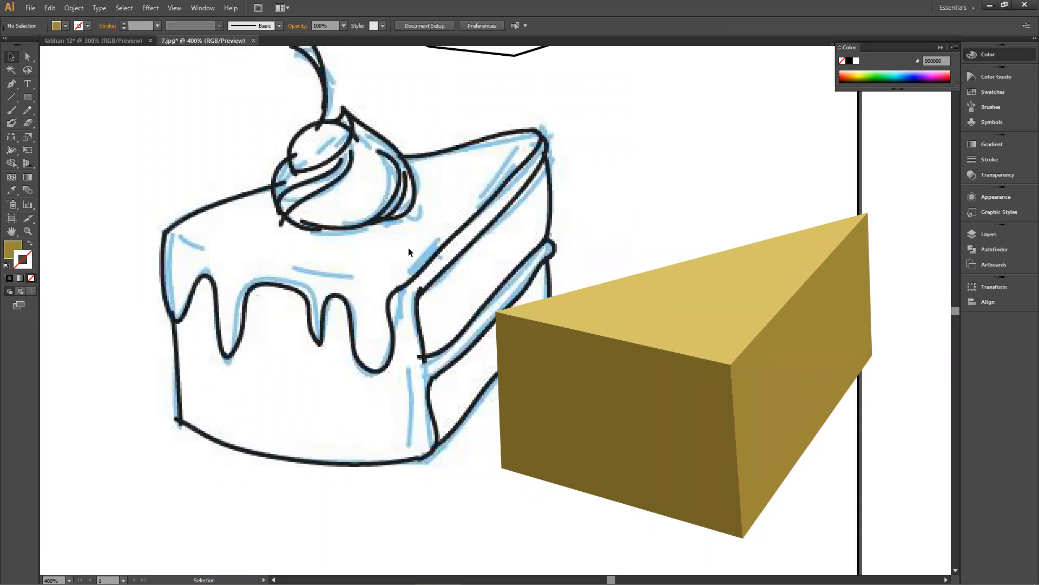
# Step: Switch to the latihan 12 document and bring the large blue shape into close view
pyautogui.scroll(1, 408, 248)
pyautogui.scroll(1, 326, 155)
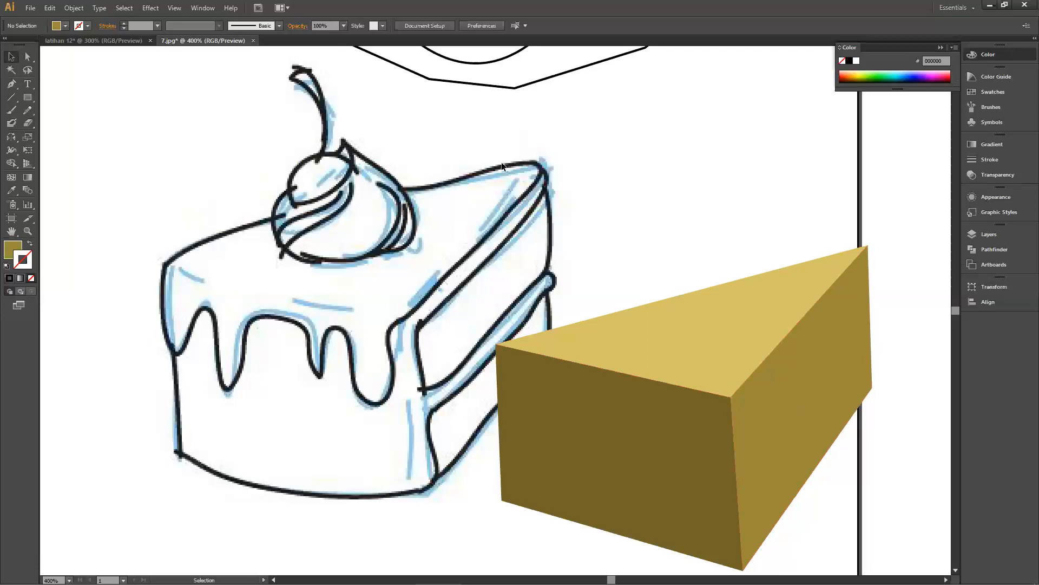
pyautogui.click(95, 42)
pyautogui.press('a')
pyautogui.hotkey('ctrl', '+')
pyautogui.hotkey('ctrl', '-')
pyautogui.press('space')
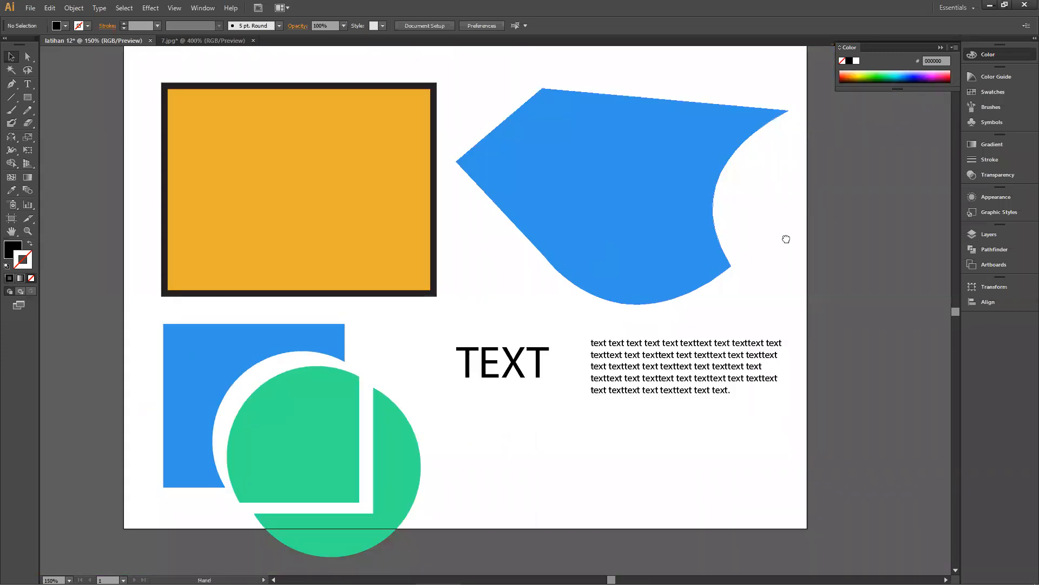
pyautogui.moveTo(784, 234); pyautogui.dragTo(768, 267)
pyautogui.hotkey('ctrl', '+')
pyautogui.hotkey('ctrl', '+')
pyautogui.press('space')
pyautogui.moveTo(839, 250); pyautogui.dragTo(641, 341)
pyautogui.hotkey('ctrl', '-')
pyautogui.hotkey('ctrl', '-')
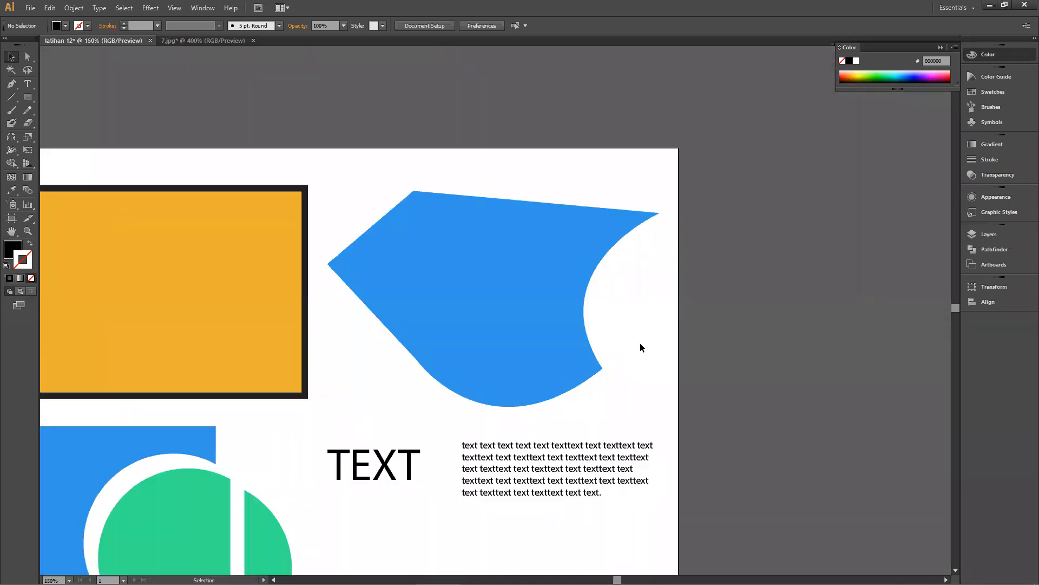
pyautogui.hotkey('ctrl', '+')
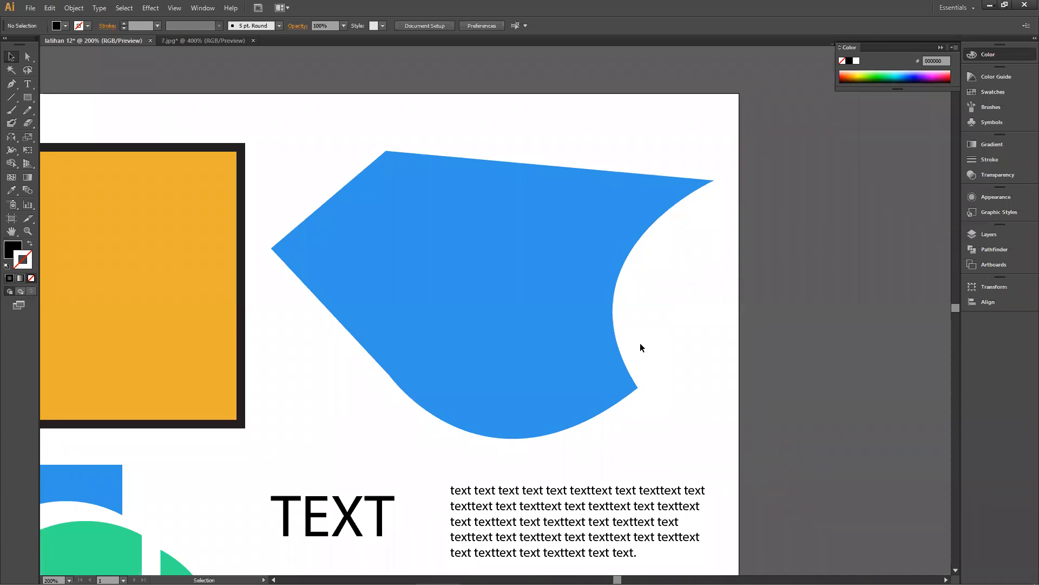
# Step: Scale the blue shape down to a small icon and place a copy of the TEXT object directly to its right
pyautogui.click(547, 241)
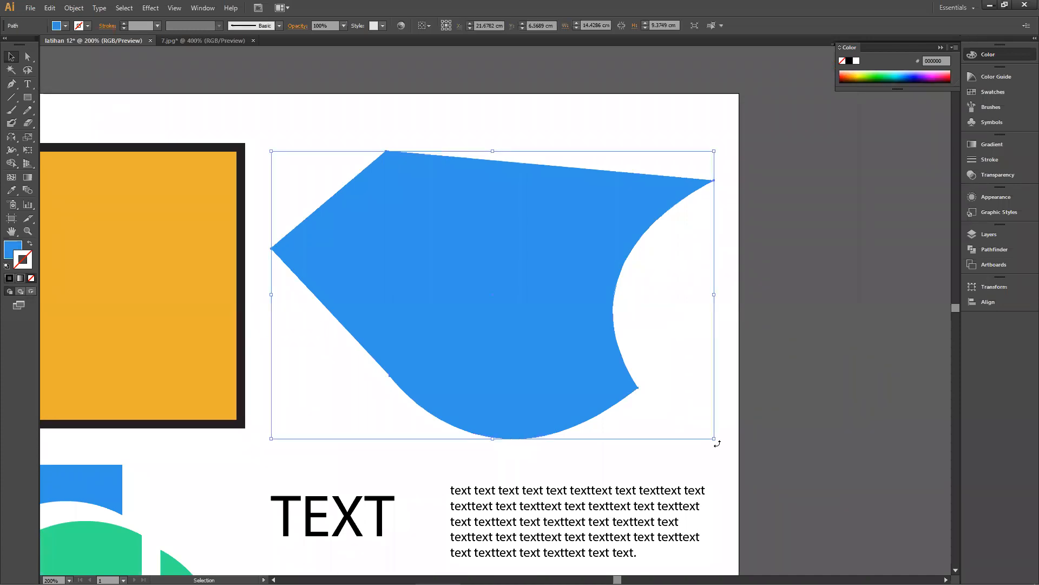
pyautogui.moveTo(713, 438); pyautogui.dragTo(411, 243)
pyautogui.click(472, 210)
pyautogui.click(348, 417)
pyautogui.moveTo(311, 510); pyautogui.dragTo(488, 160)
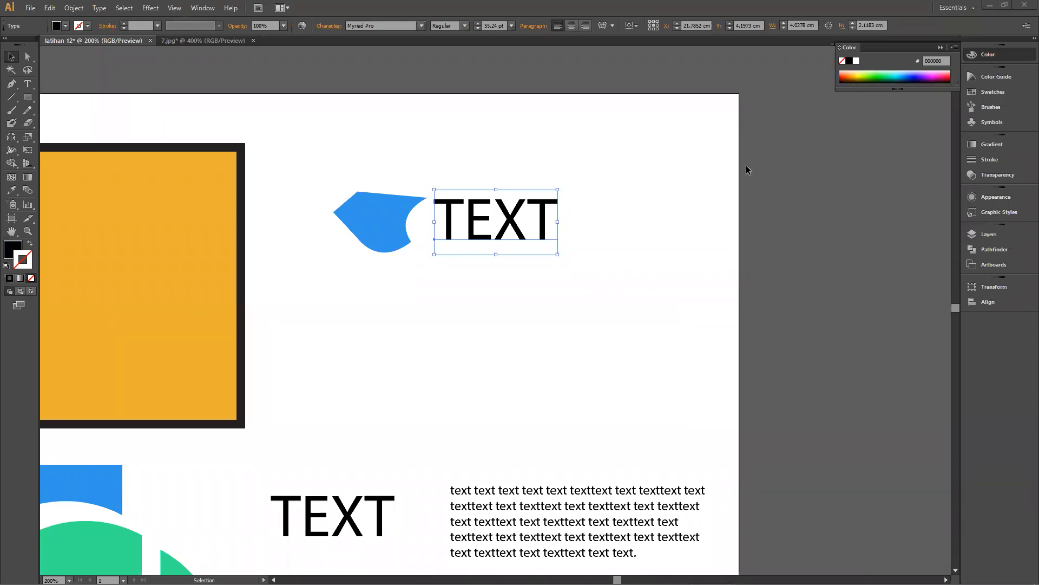
# Step: Replace the wording of the copied text beside the blue icon with a person's name as the logo wordmark
pyautogui.doubleClick(434, 217)
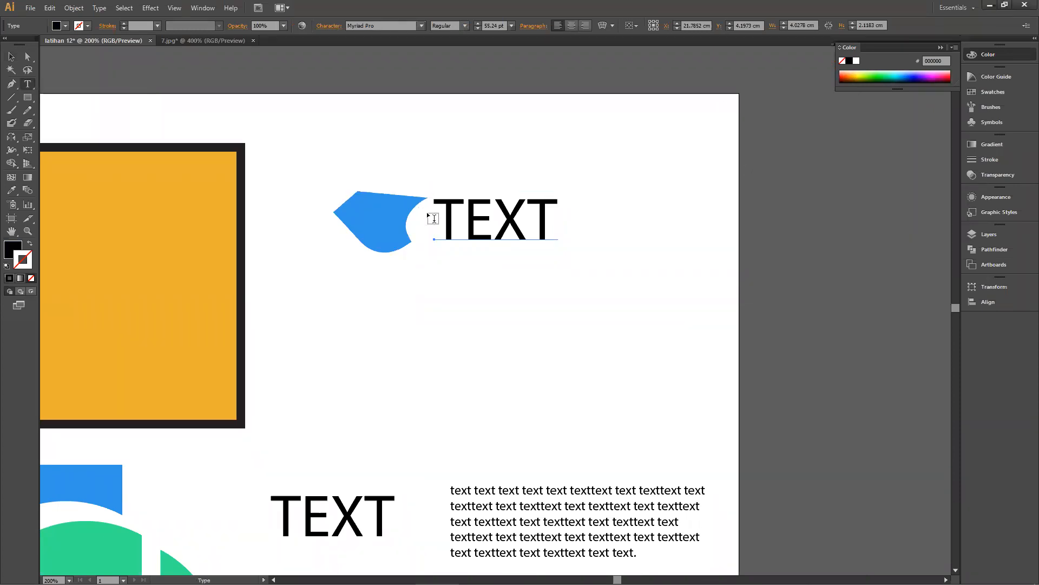
pyautogui.hotkey('ctrl', 'a')
pyautogui.write('Maulana')
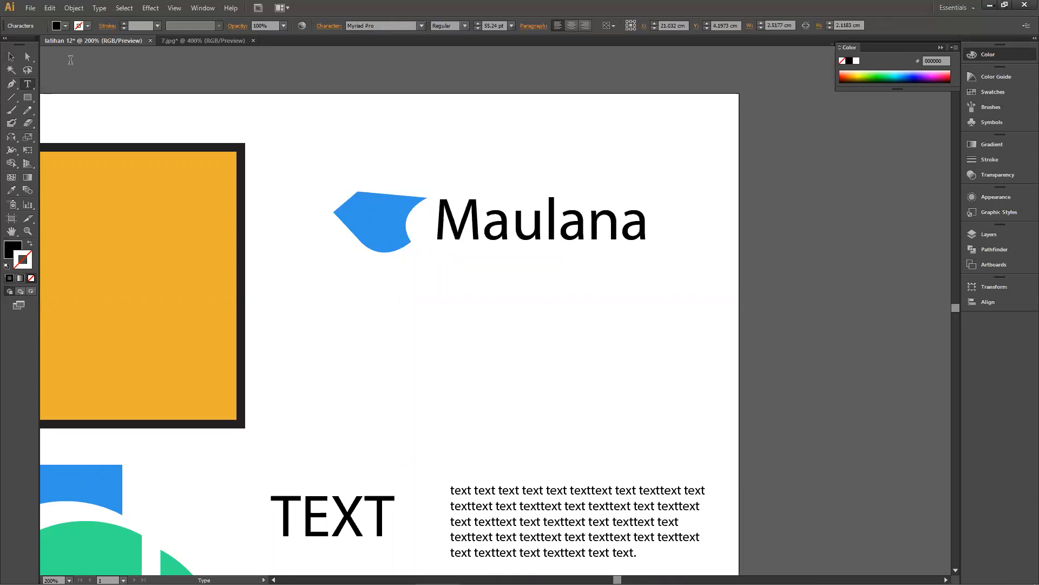
pyautogui.press('Escape')
pyautogui.press('v')
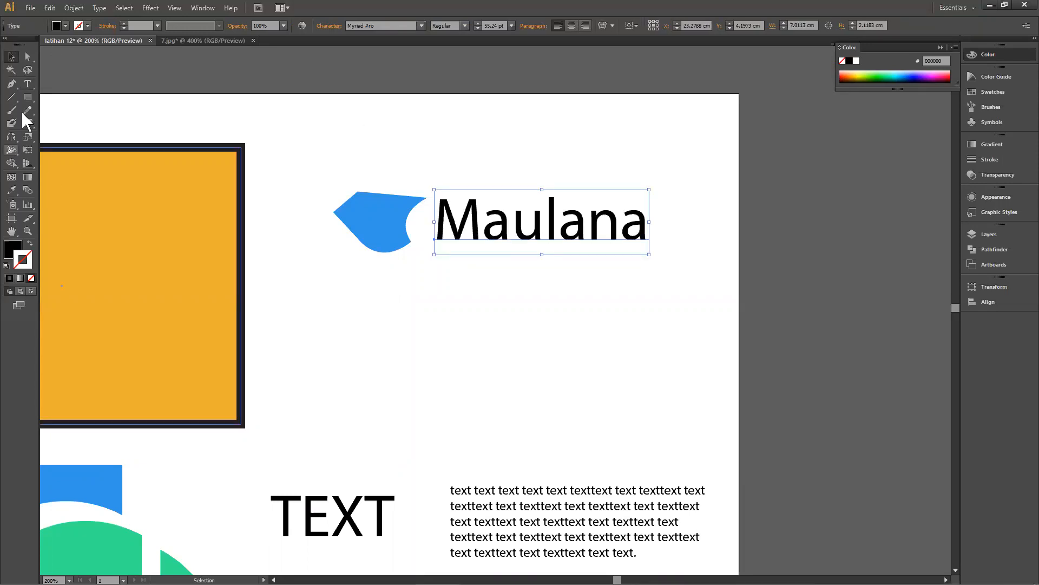
# Step: Browse through the fonts for the wordmark and set it in Quantify-Bold
pyautogui.click(28, 84)
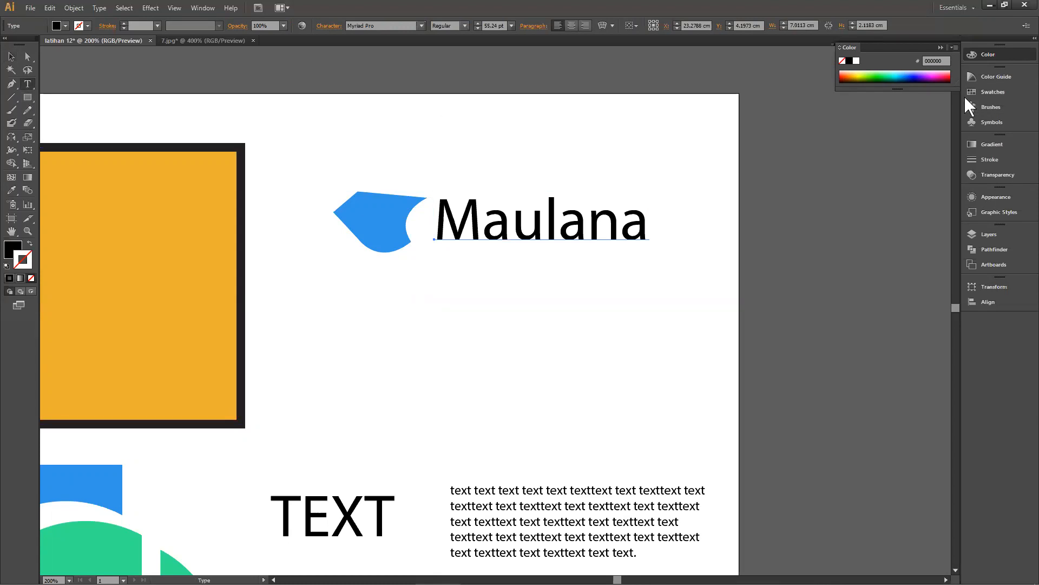
pyautogui.click(386, 25)
pyautogui.write('news')
pyautogui.press('Down')
pyautogui.press('Down')
pyautogui.press('Down')
pyautogui.press('Down')
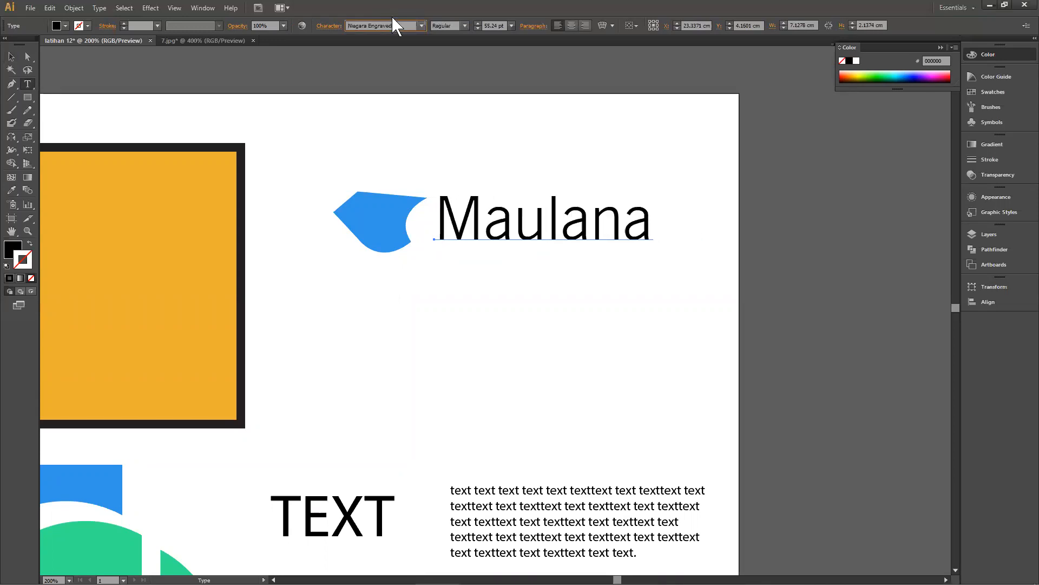
pyautogui.press('Down')
pyautogui.press('Down')
pyautogui.press('Down')
pyautogui.press('Down')
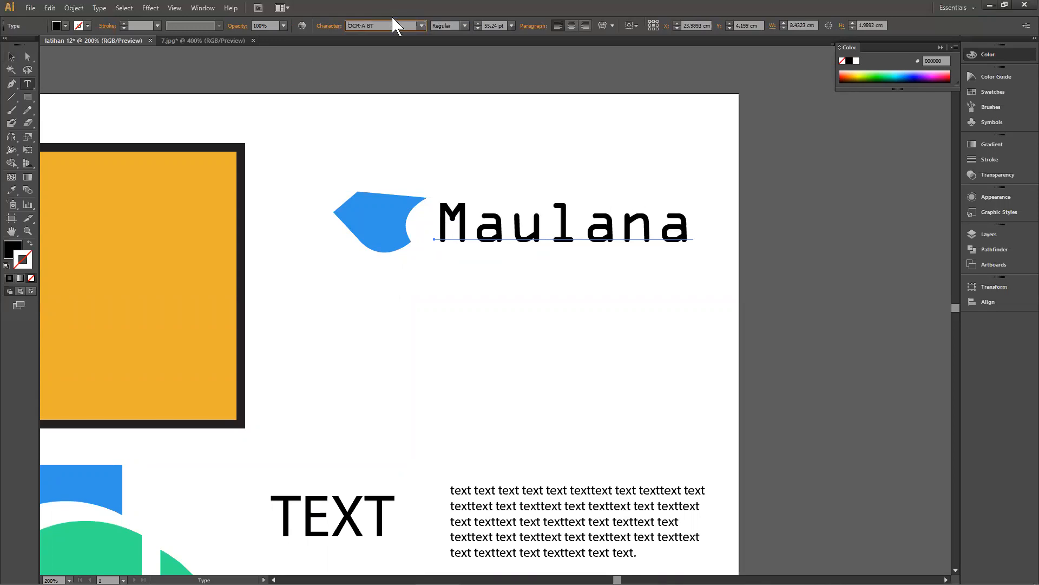
pyautogui.press('Down')
pyautogui.press('Down')
pyautogui.press('Down')
pyautogui.press('Down')
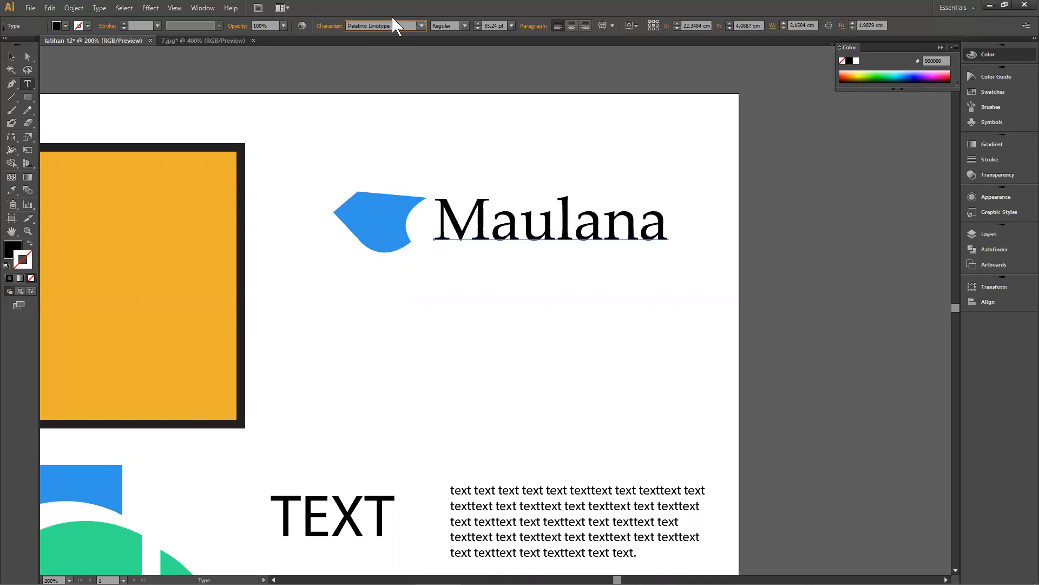
pyautogui.press('Down')
pyautogui.press('Down')
pyautogui.press('Down')
pyautogui.press('Down')
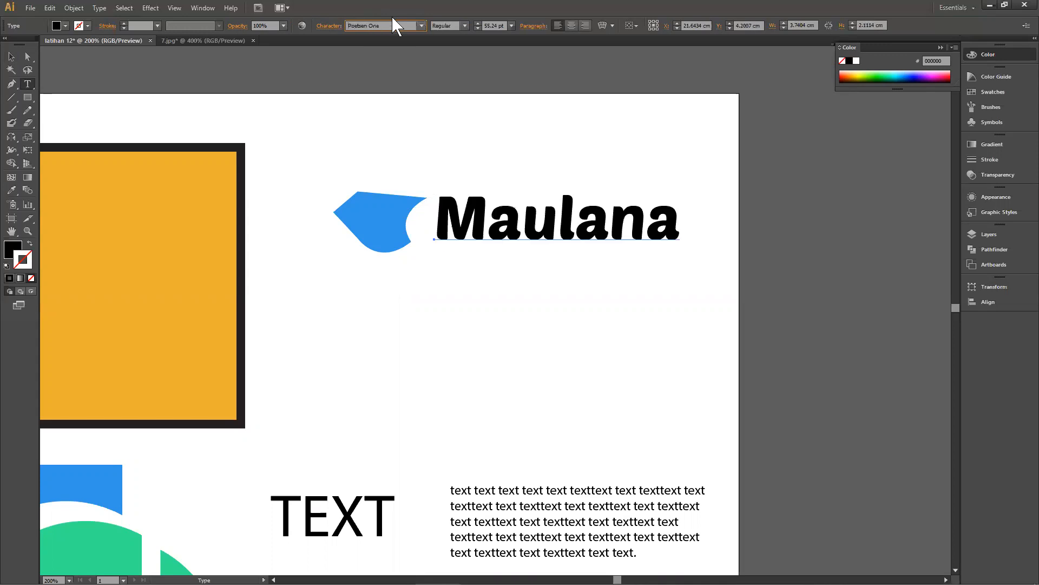
pyautogui.press('Down')
pyautogui.press('Down')
pyautogui.press('Down')
pyautogui.press('Down')
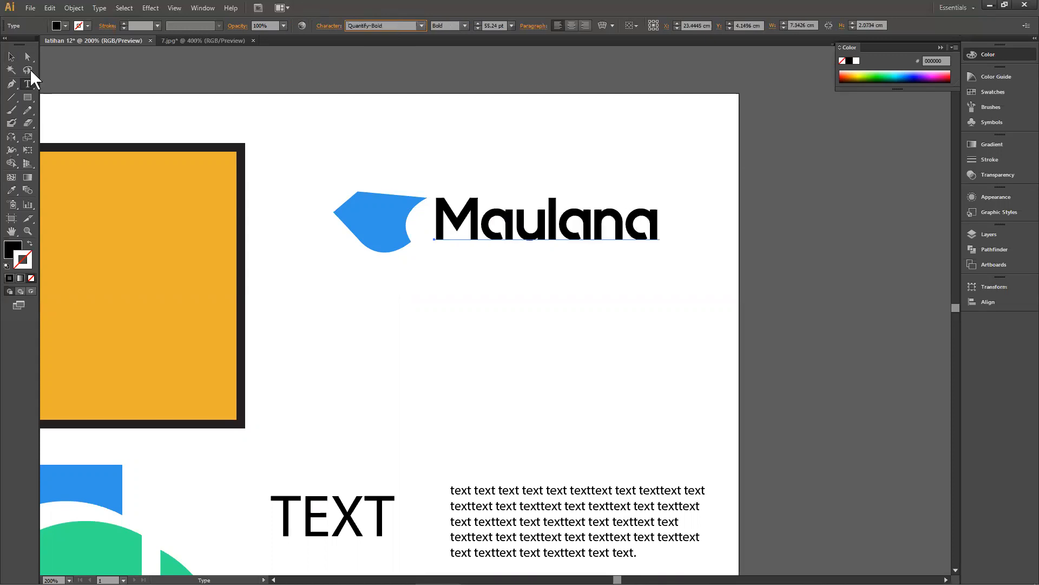
# Step: Nudge the wordmark slightly closer to the icon and give it the icon's blue fill with the Eyedropper
pyautogui.click(12, 56)
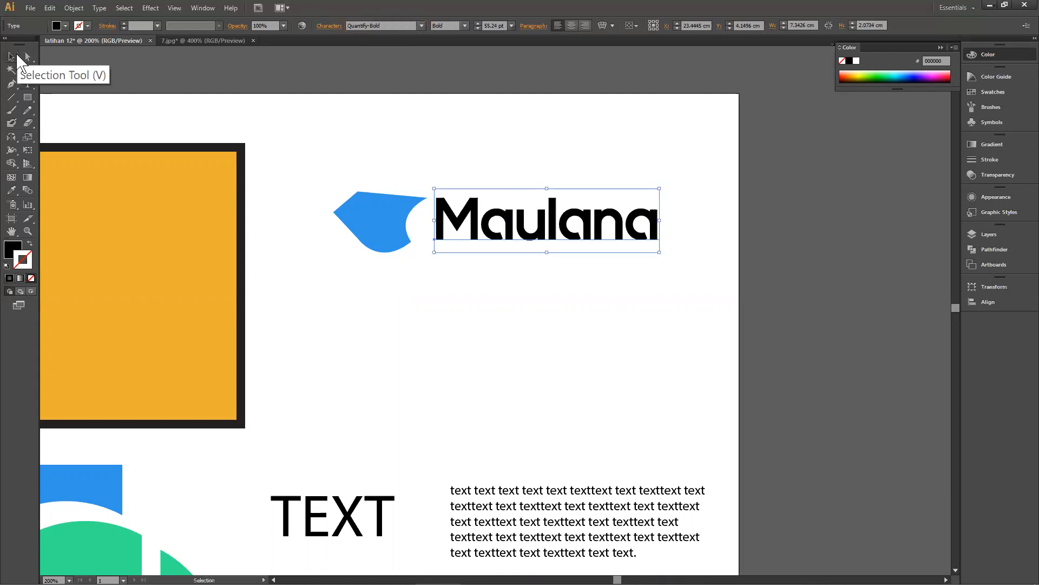
pyautogui.moveTo(634, 231); pyautogui.dragTo(630, 232)
pyautogui.press('i')
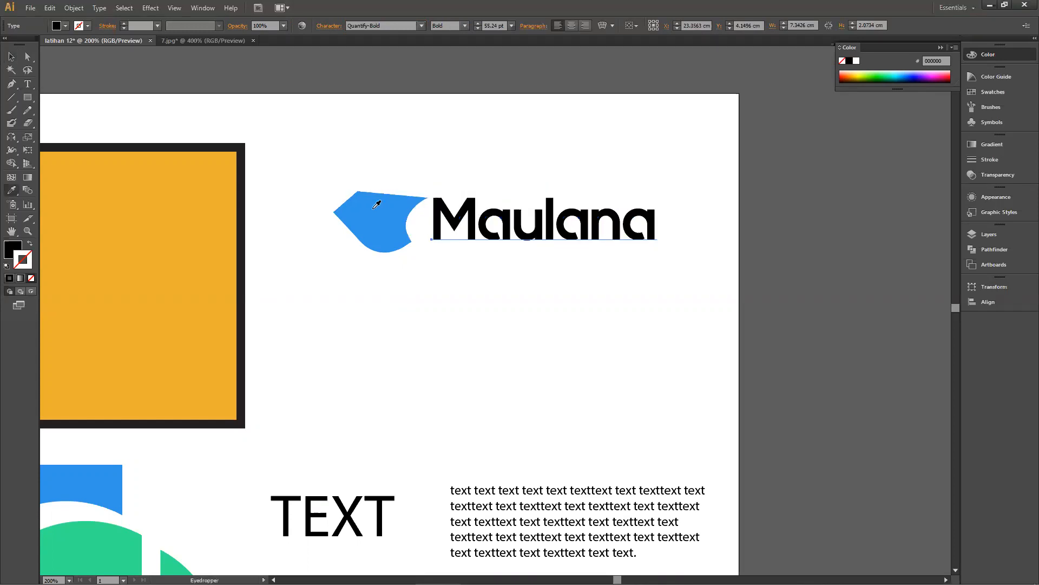
pyautogui.click(377, 205)
# Step: Recolour the first four letters of the wordmark with the darker blue 0B5E96
pyautogui.click(28, 84)
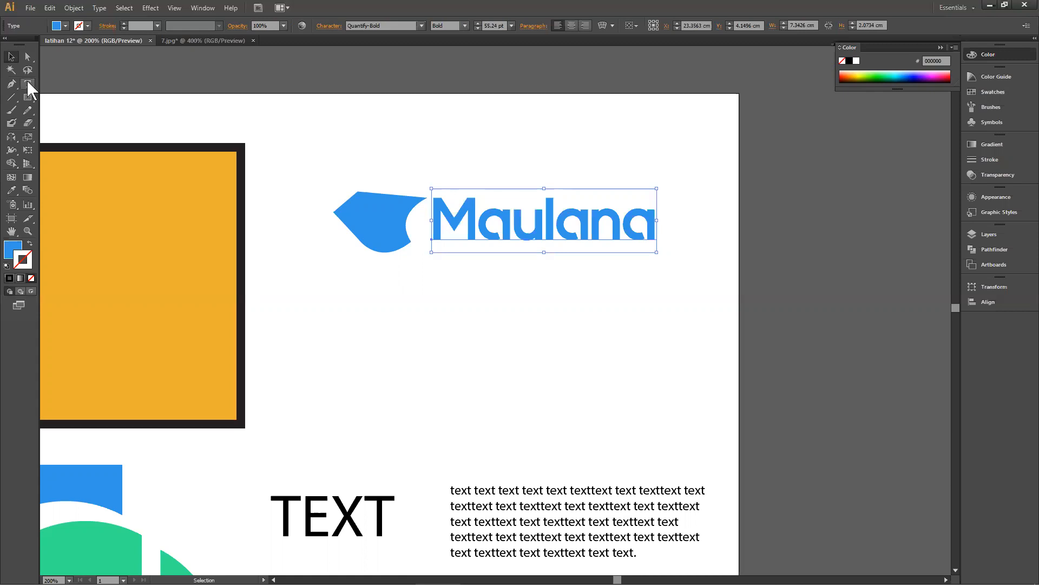
pyautogui.moveTo(557, 221); pyautogui.dragTo(655, 224)
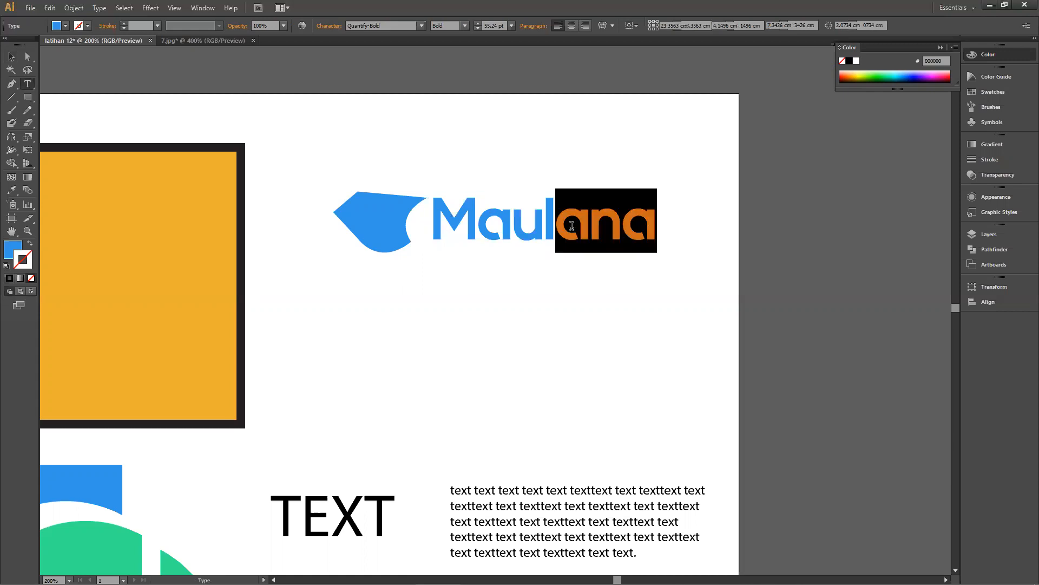
pyautogui.click(553, 223)
pyautogui.moveTo(555, 222); pyautogui.dragTo(434, 225)
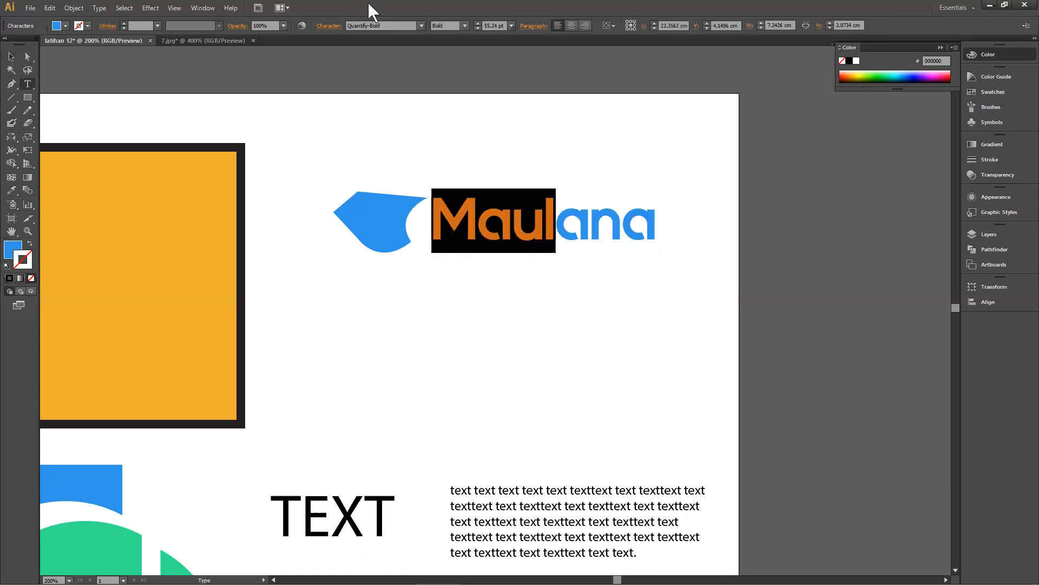
pyautogui.click(12, 250)
pyautogui.doubleClick(11, 249)
pyautogui.moveTo(640, 185); pyautogui.dragTo(645, 200)
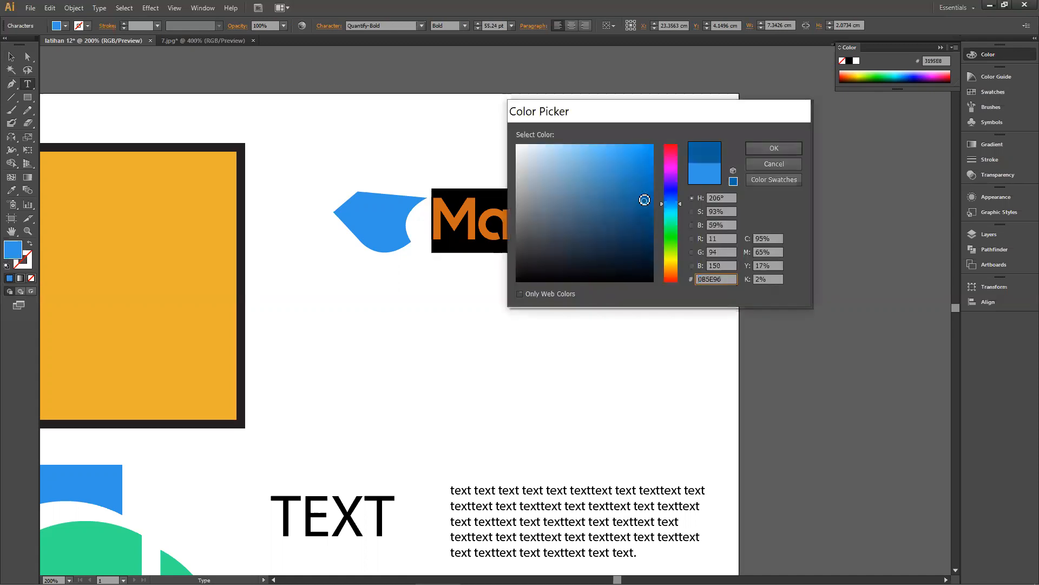
pyautogui.click(747, 145)
# Step: Match the icon's fill to the dark blue of the wordmark's first letters using the Eyedropper, and deselect it
pyautogui.click(11, 56)
pyautogui.click(414, 153)
pyautogui.click(372, 233)
pyautogui.click(490, 209)
pyautogui.press('i')
pyautogui.click(467, 199)
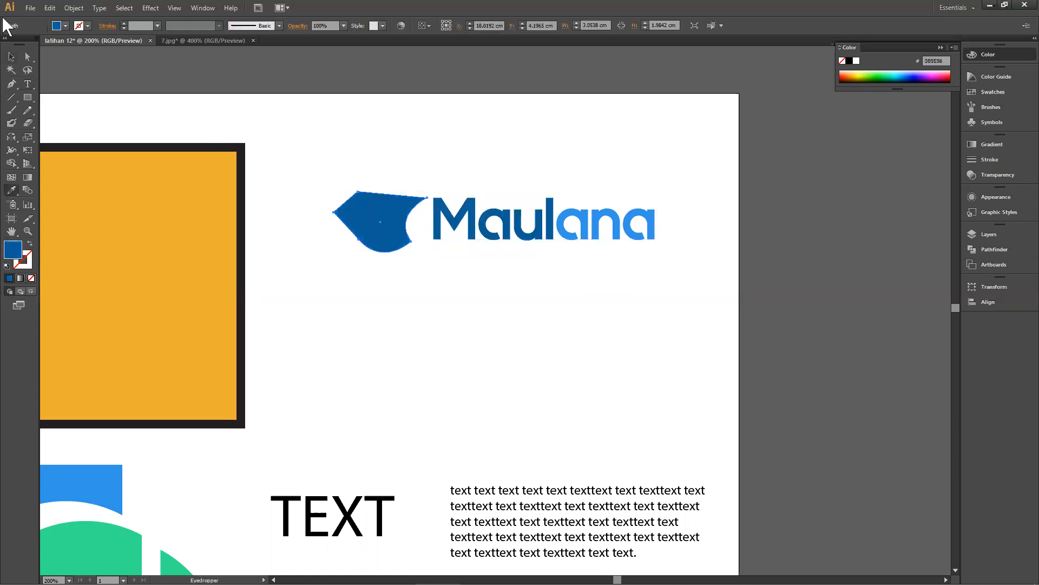
pyautogui.click(11, 56)
pyautogui.click(370, 116)
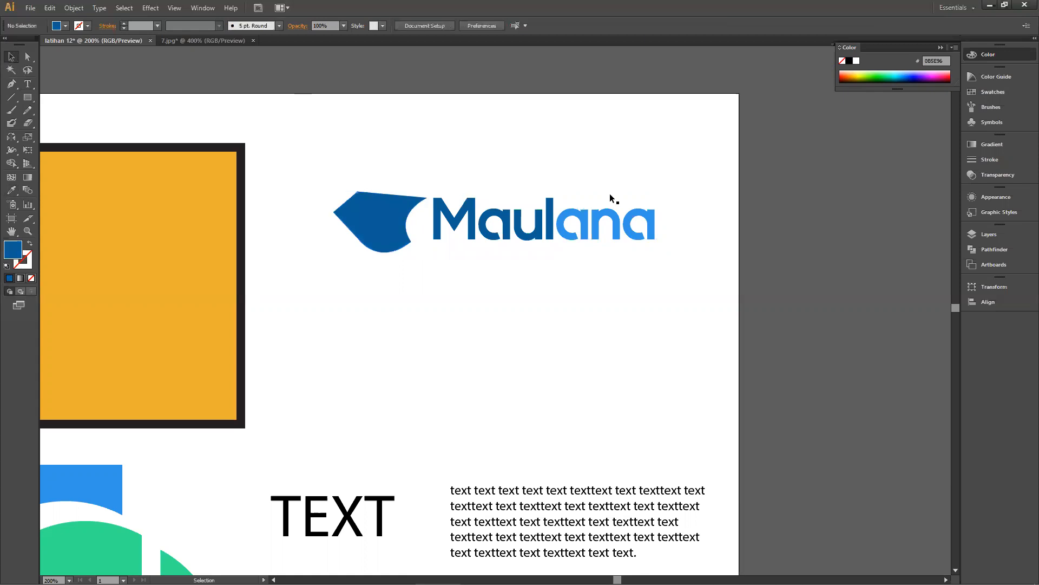
# Step: Move the icon slightly up and right toward the wordmark and rotate it a little clockwise
pyautogui.click(610, 217)
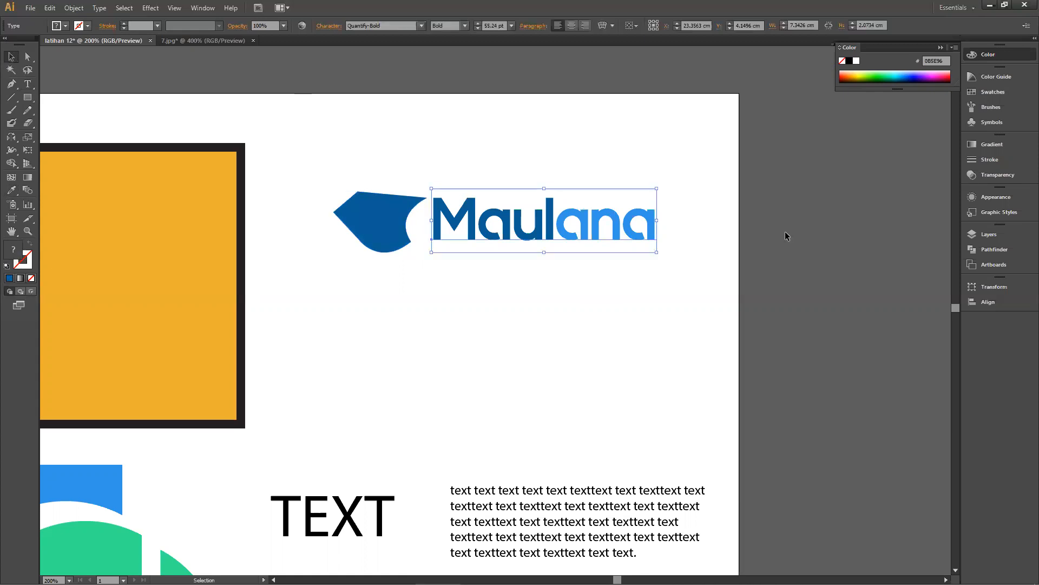
pyautogui.click(348, 245)
pyautogui.moveTo(362, 204); pyautogui.dragTo(373, 187)
pyautogui.click(530, 323)
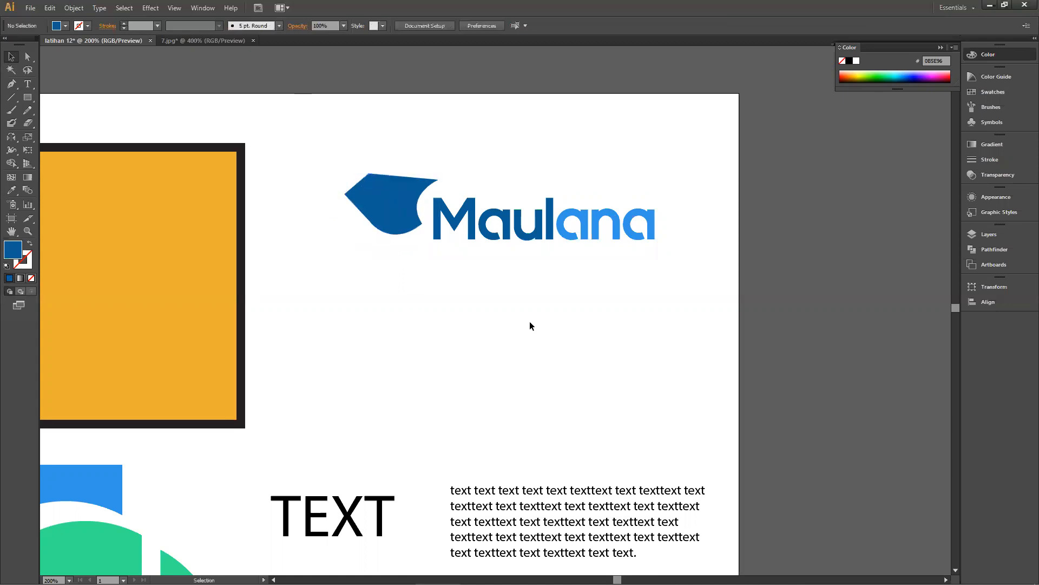
pyautogui.click(388, 196)
pyautogui.moveTo(449, 173)
pyautogui.mouseDown()
pyautogui.moveTo(464, 177)
pyautogui.moveTo(455, 182)
pyautogui.mouseUp()
pyautogui.click(502, 156)
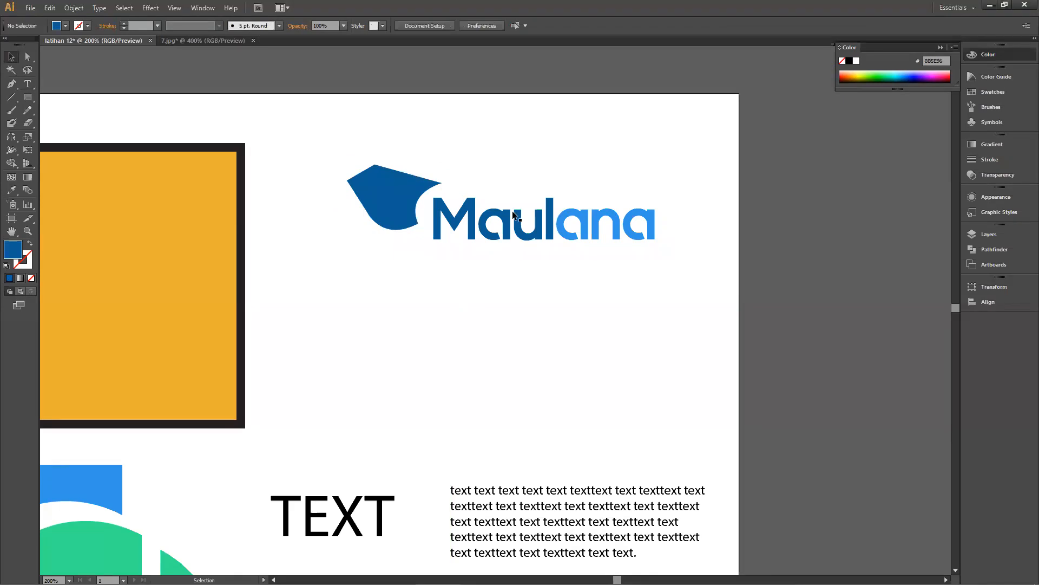
pyautogui.click(615, 243)
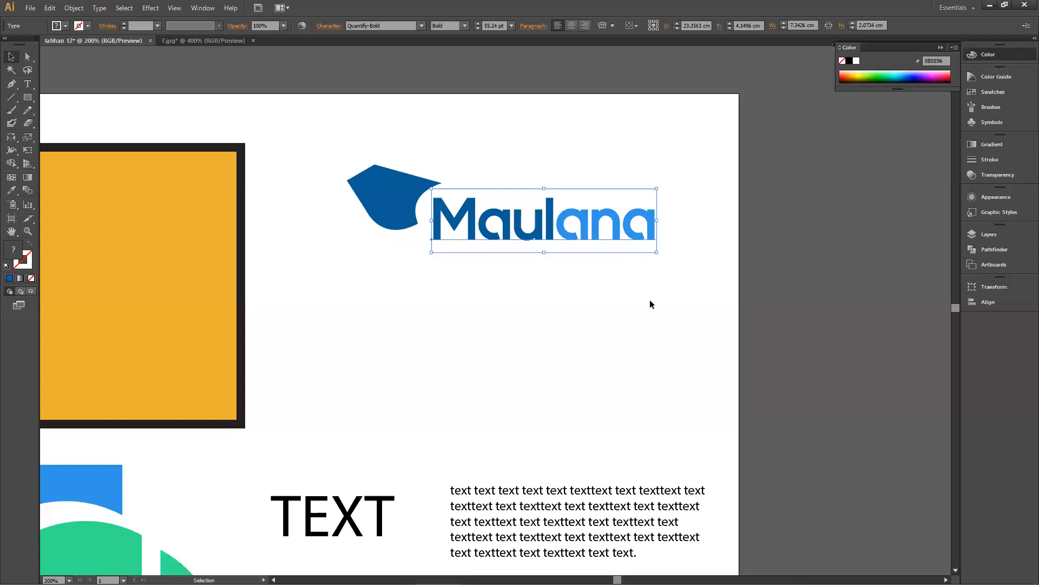
pyautogui.click(650, 304)
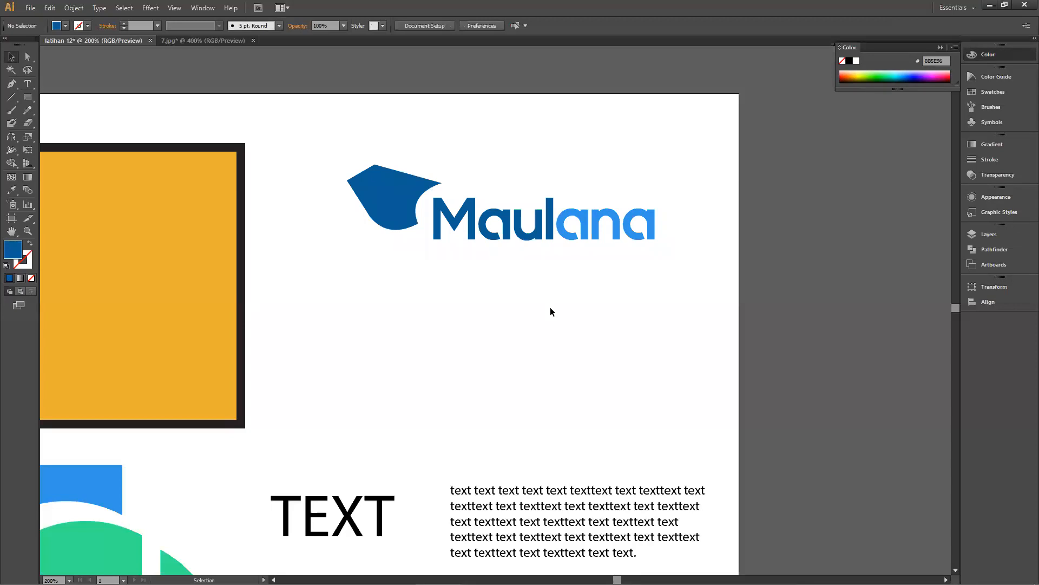
pyautogui.moveTo(254, 122); pyautogui.dragTo(731, 425)
pyautogui.click(731, 421)
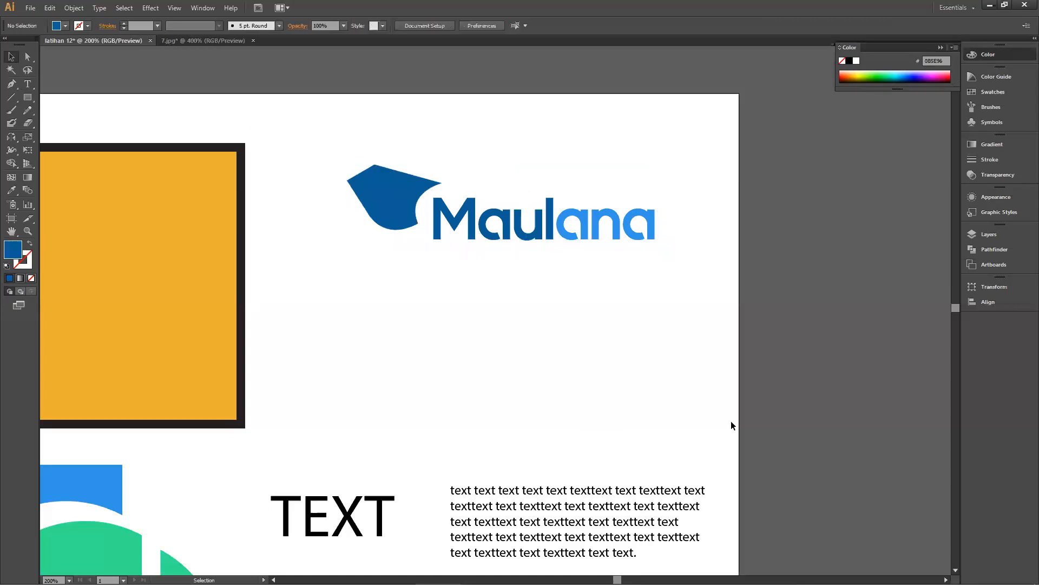